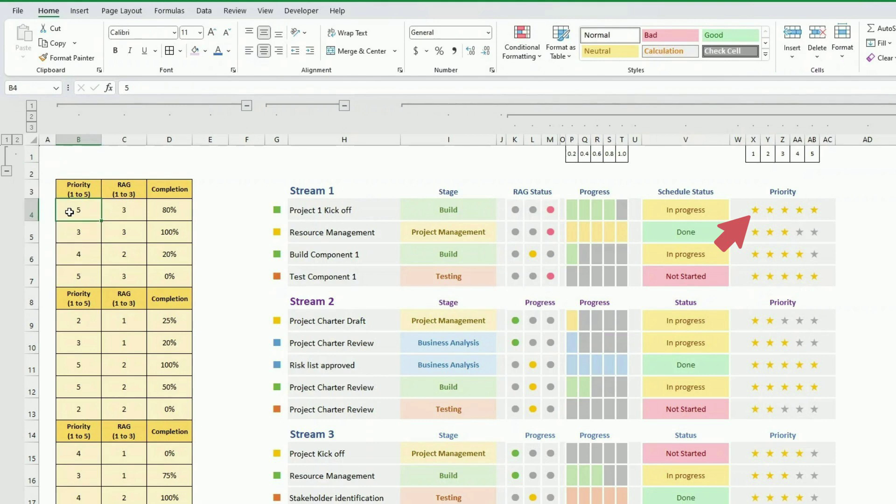
Set the Stream 1 priority of Project 1 Kick off to 1.
type("1")
key("ctrl+Return")
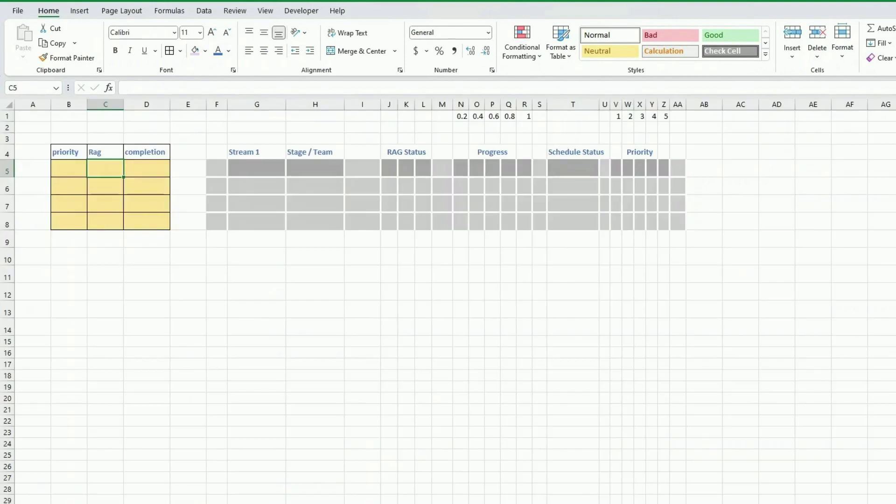
Select the Stream 1 grid in F5:AA8 and look through its fill colour options.
left_click(443, 410)
left_click(460, 420)
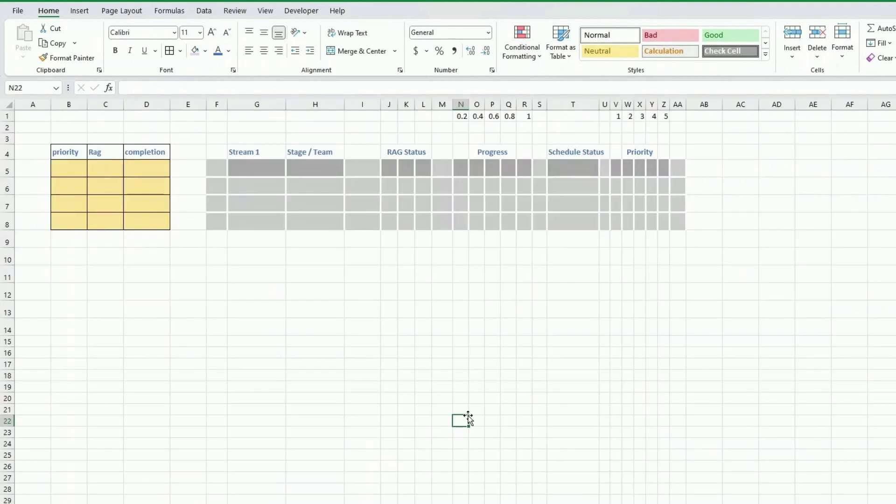
left_click_drag(216, 168, 680, 222)
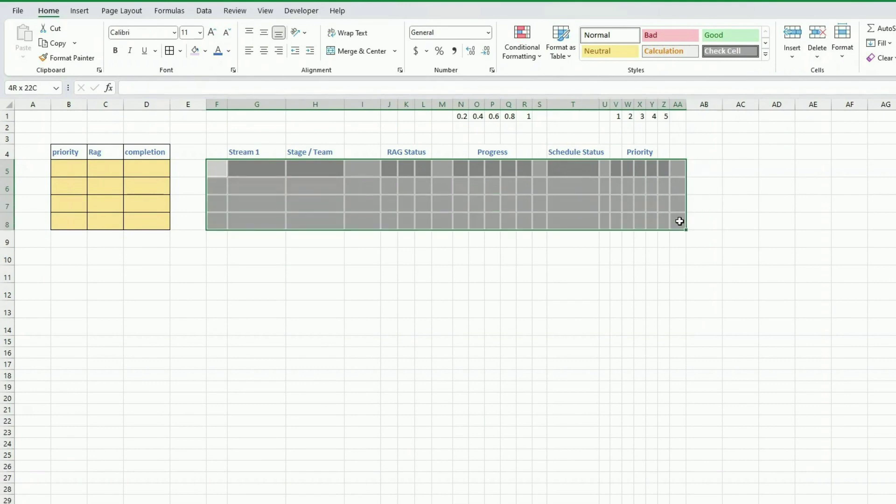
left_click(205, 51)
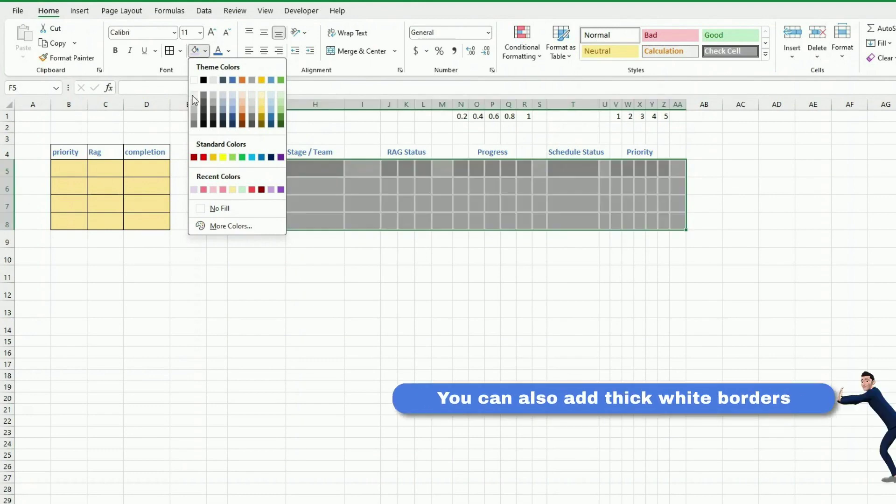
left_click(194, 96)
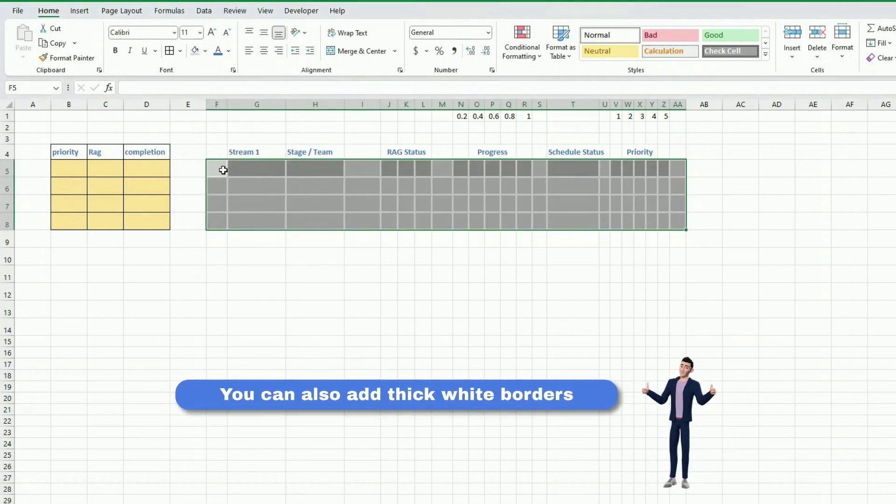
left_click_drag(219, 169, 670, 225)
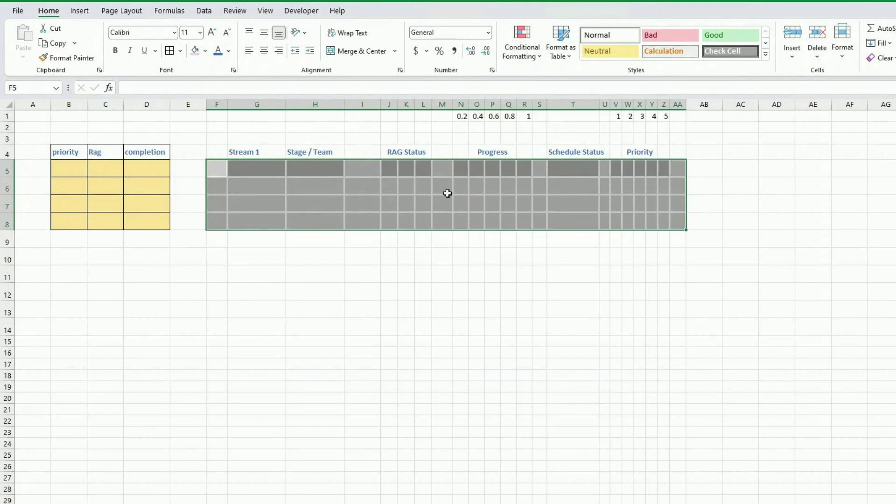
Examine the grid's Stage / Team, RAG Status and Progress columns and the threshold values above Progress in row 1.
left_click(327, 167)
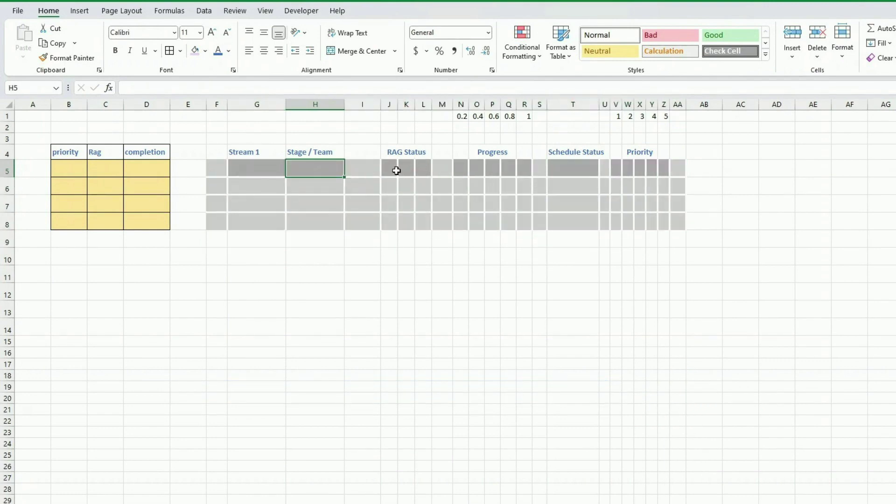
left_click_drag(389, 104, 524, 104)
left_click(422, 185)
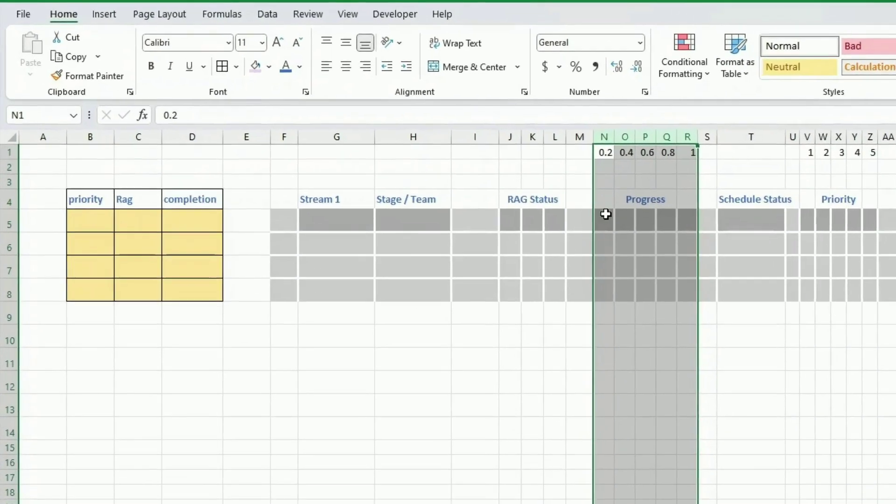
left_click(604, 152)
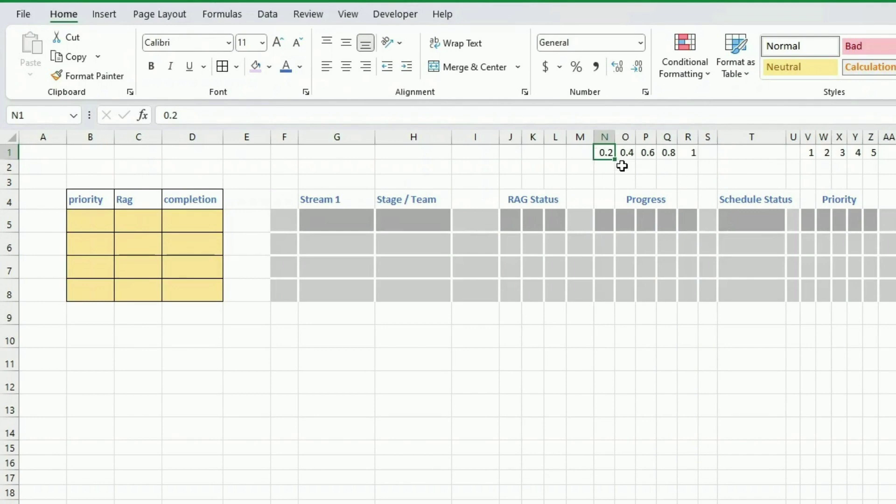
key("Down")
key("Down")
key("Down")
key("Down")
key("shift+Right")
key("shift+Right")
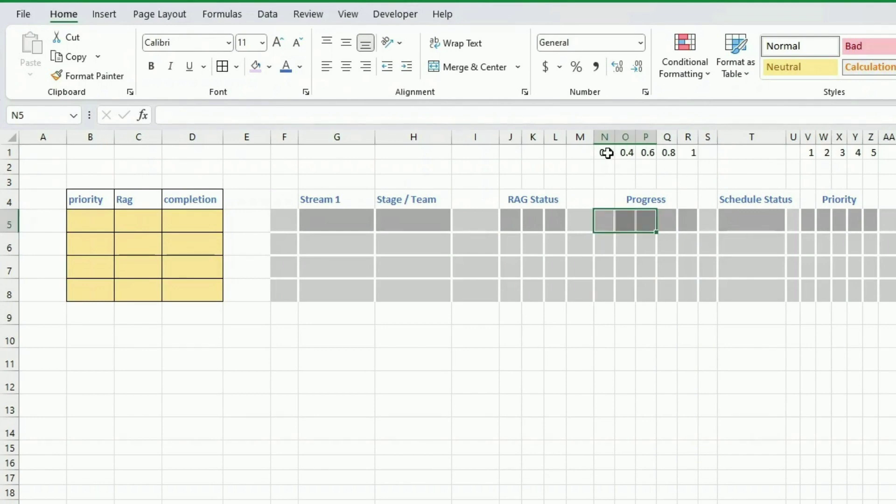
Widen the Schedule Status column T slightly.
left_click(753, 221)
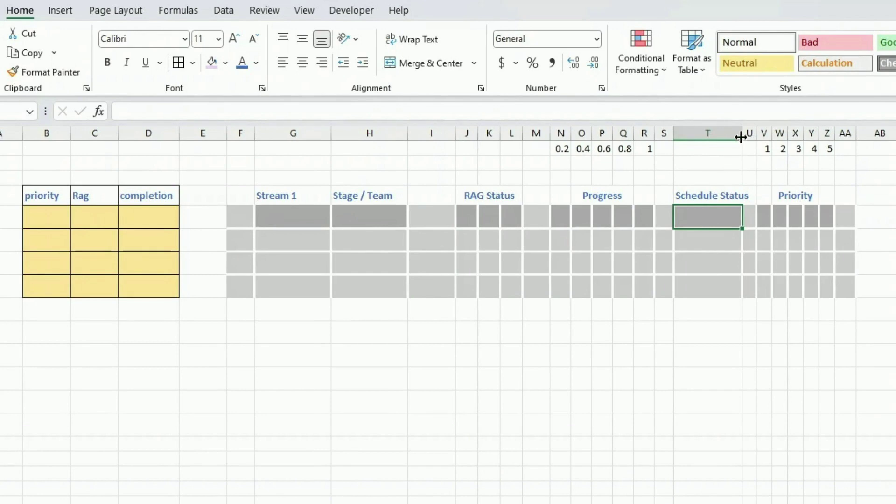
left_click_drag(742, 133, 747, 134)
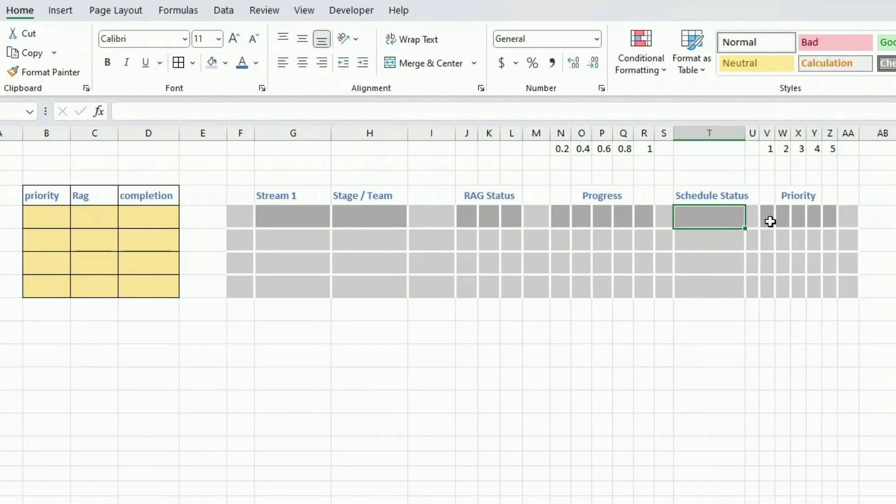
Examine the Priority cells V5:Z5, the whole Stream 1 grid and the headings of the priority, Rag and completion input table.
left_click_drag(770, 220, 826, 220)
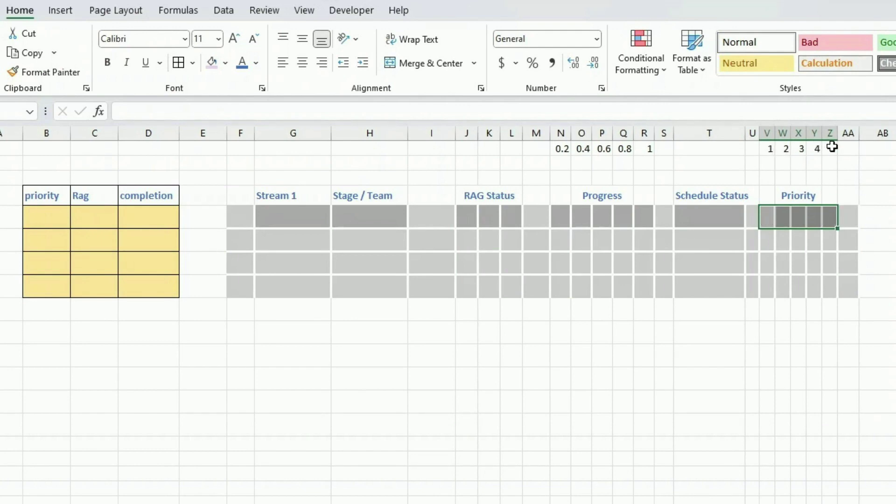
left_click_drag(240, 195, 846, 287)
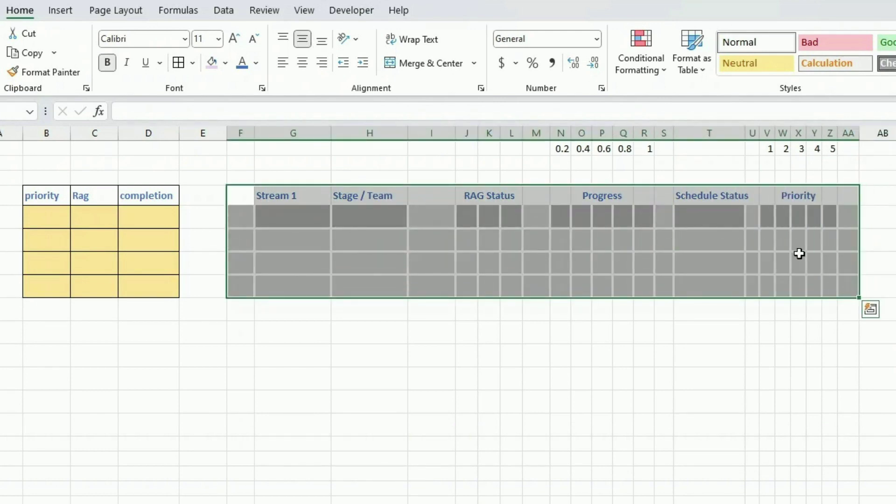
left_click(818, 286)
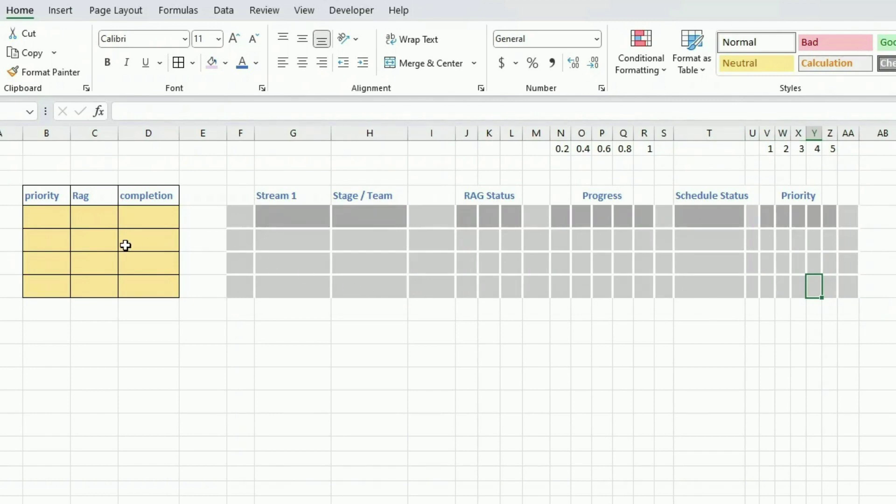
left_click_drag(51, 195, 144, 198)
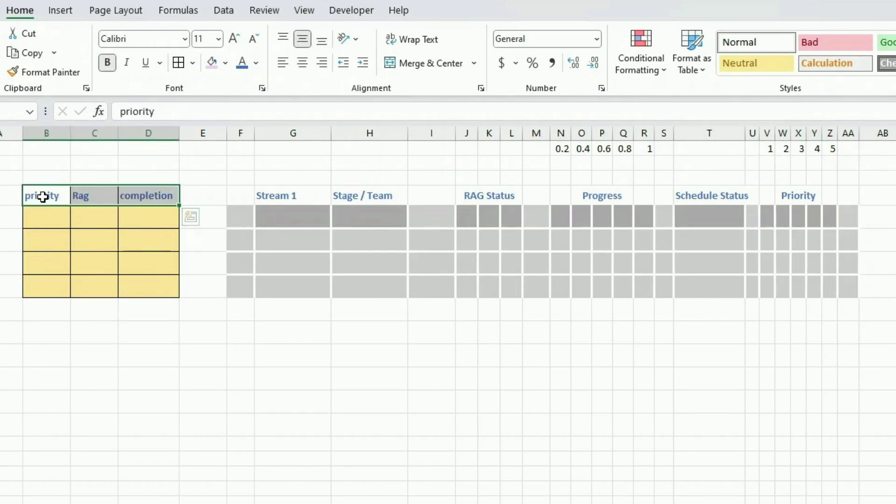
left_click(48, 214)
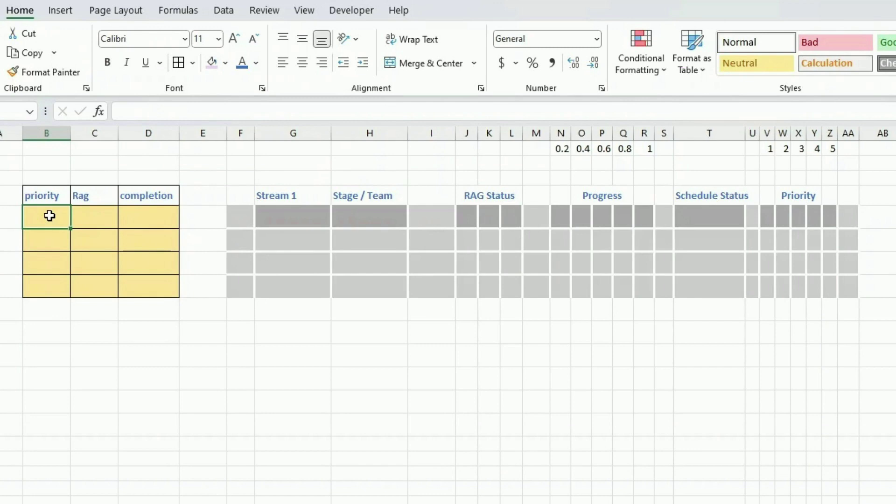
left_click(97, 200)
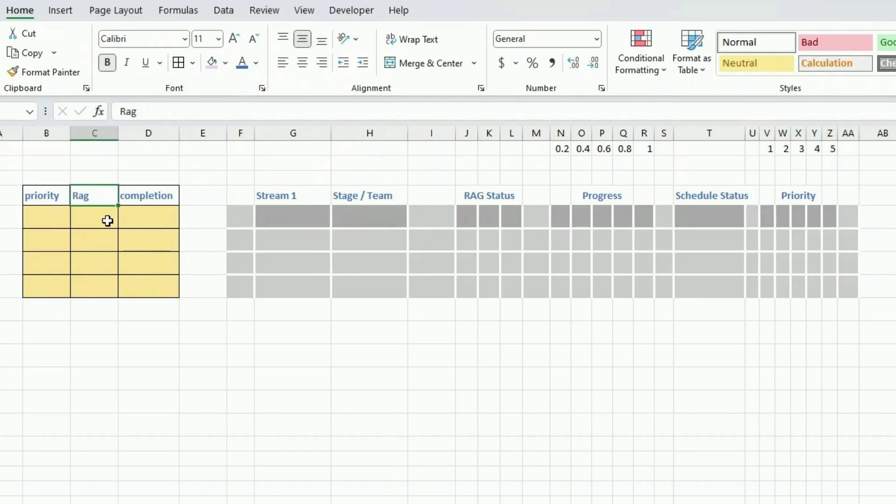
left_click(148, 198)
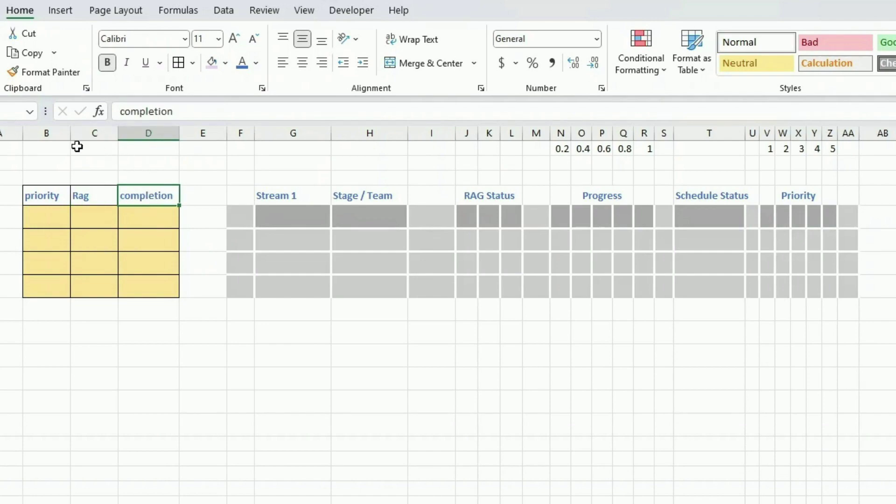
Group the input table's columns B to D, and collapse and re-expand the group.
left_click_drag(47, 134, 140, 134)
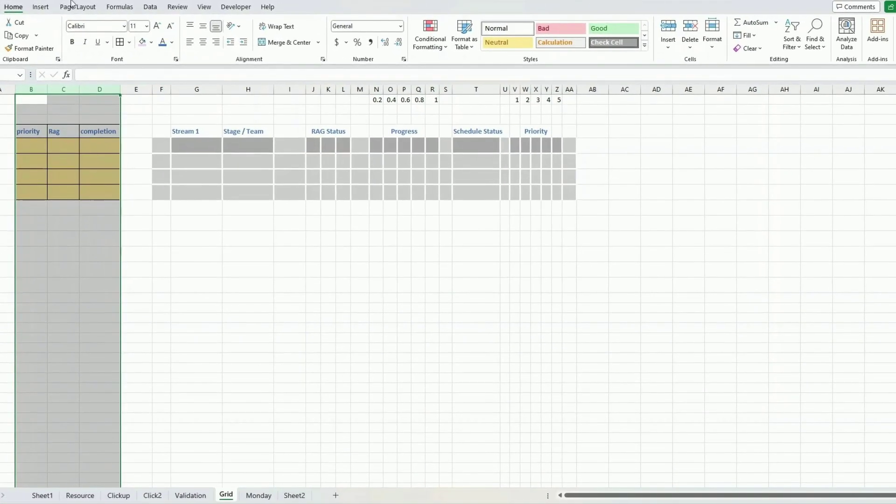
left_click(157, 8)
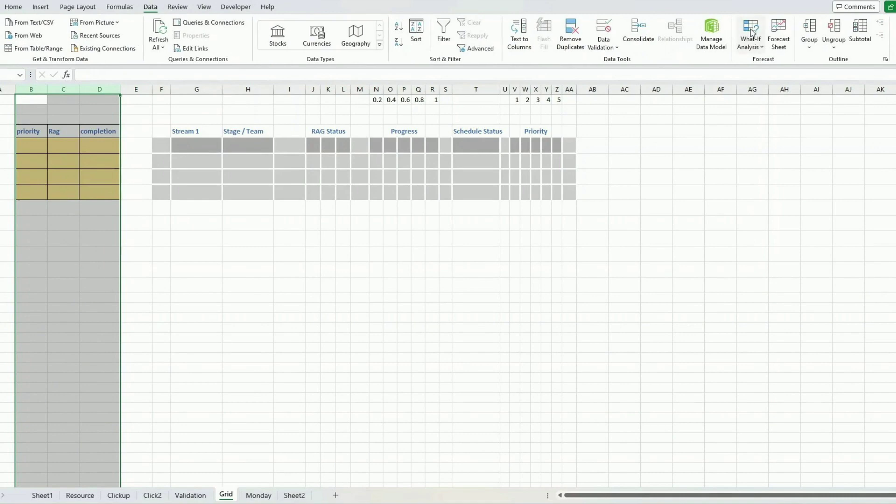
left_click(811, 30)
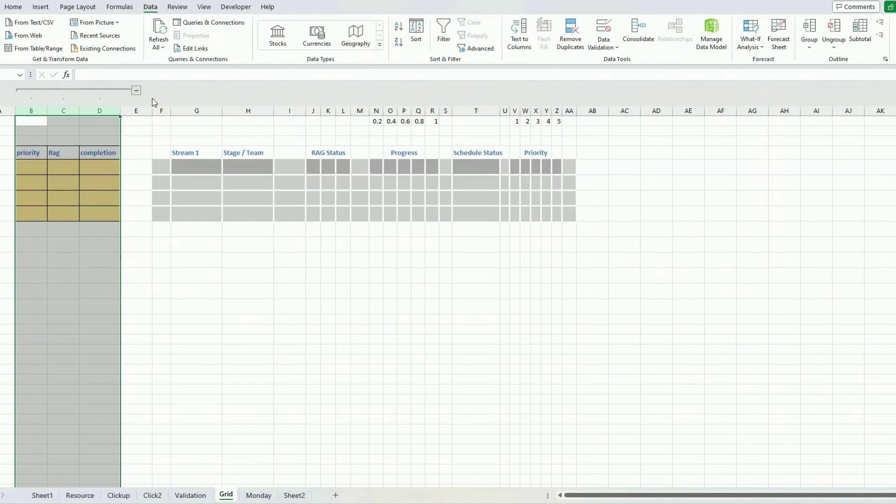
left_click(137, 92)
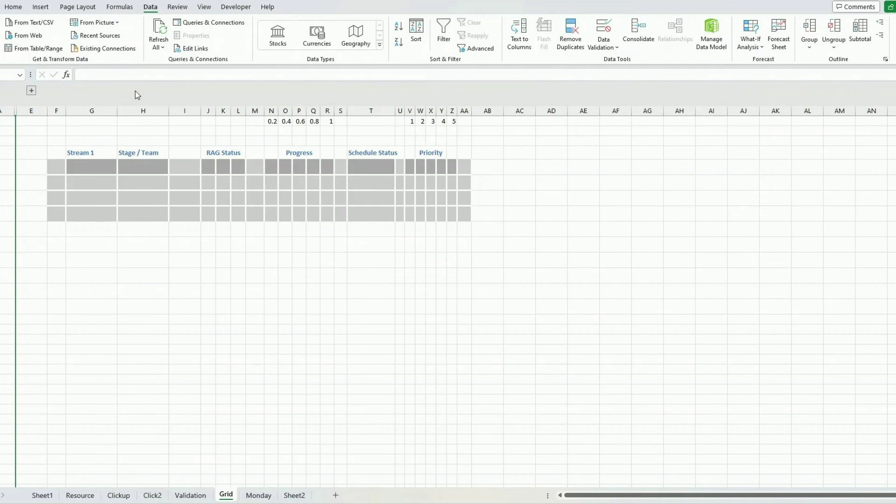
left_click(32, 91)
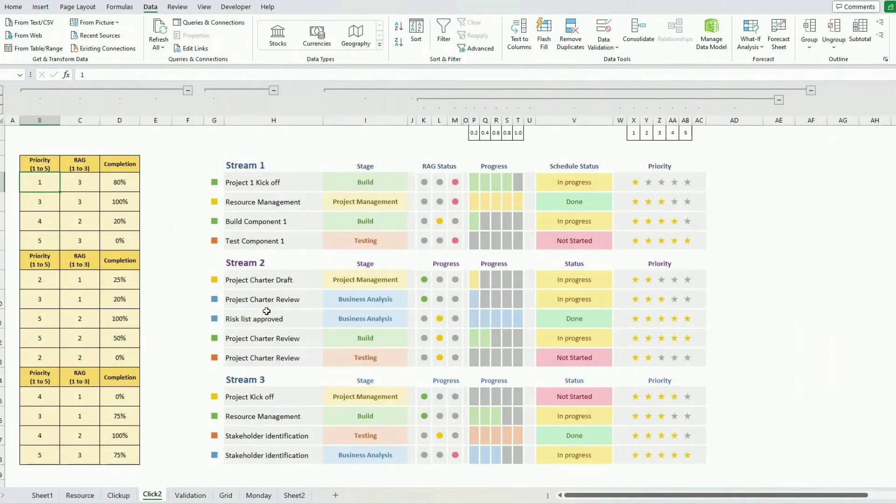
On the Click2 sheet, collapse the detail columns beside the task names, review the Stream 1 tasks and expand the columns again.
left_click(264, 300)
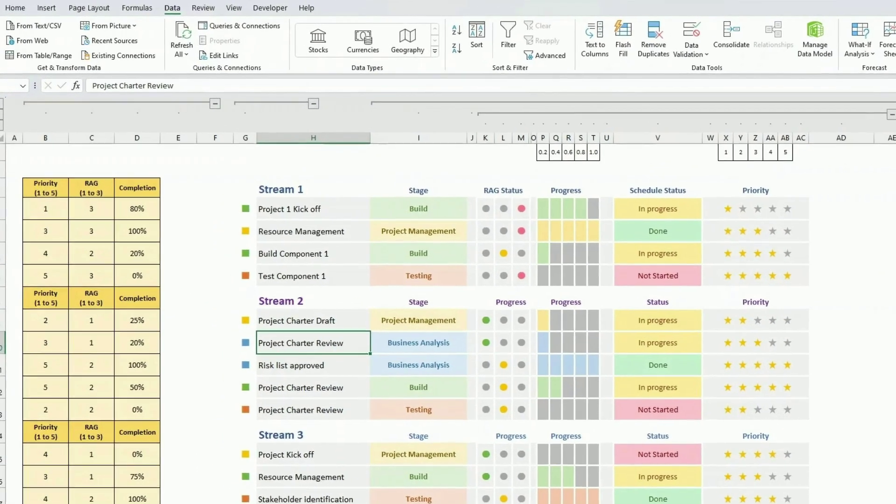
left_click(793, 152)
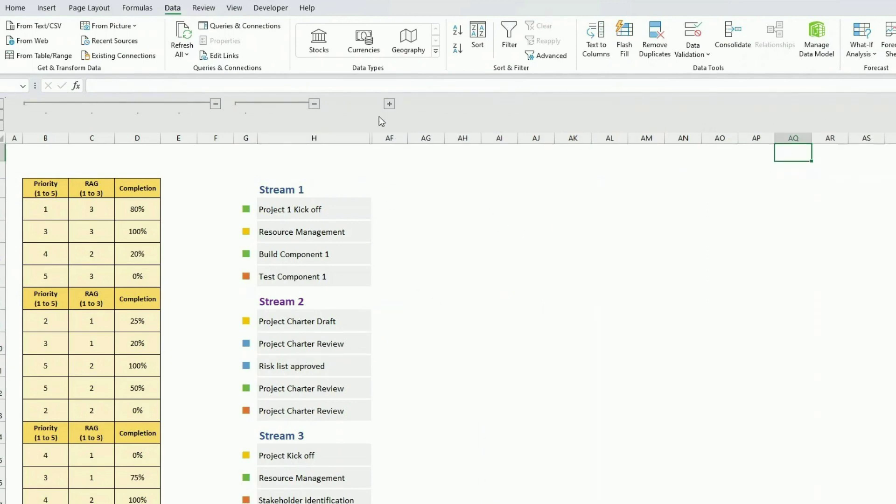
left_click_drag(311, 210, 310, 276)
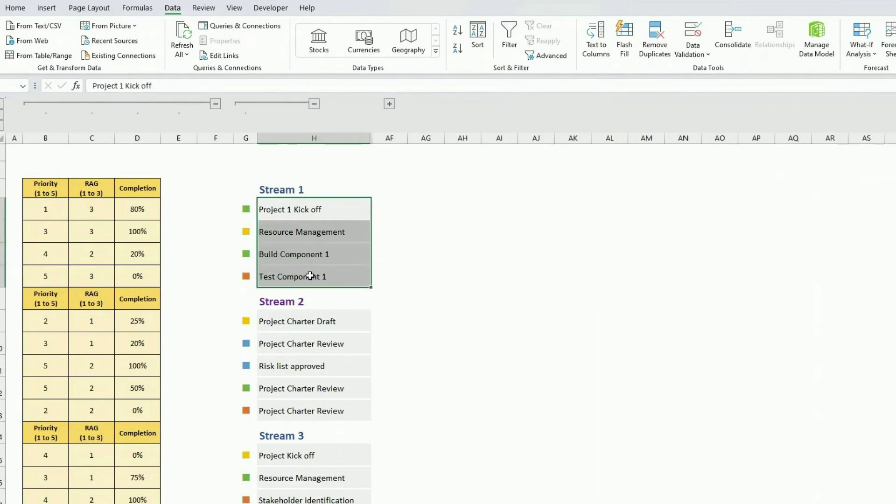
left_click(389, 104)
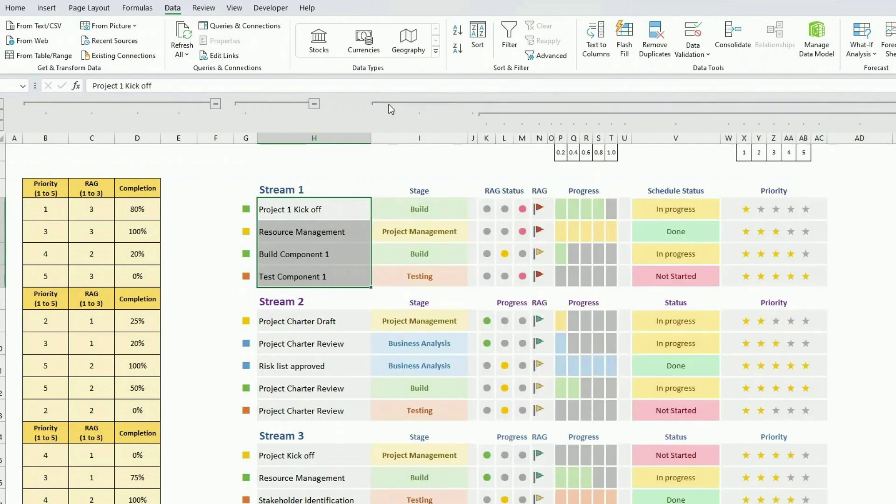
left_click(418, 209)
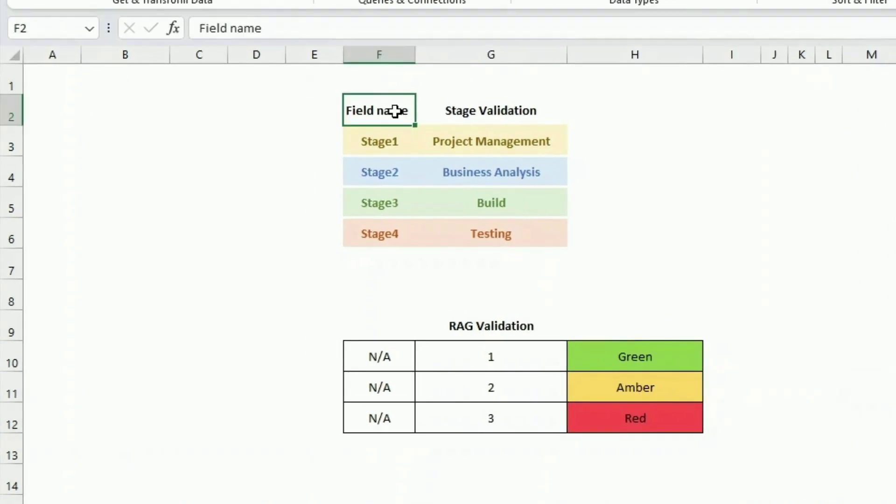
Examine the Stage Validation list, comparing the field names in F3:F6 with the defined names of stage cells G3:G6.
left_click_drag(396, 112, 418, 112)
left_click(382, 113)
left_click(485, 116)
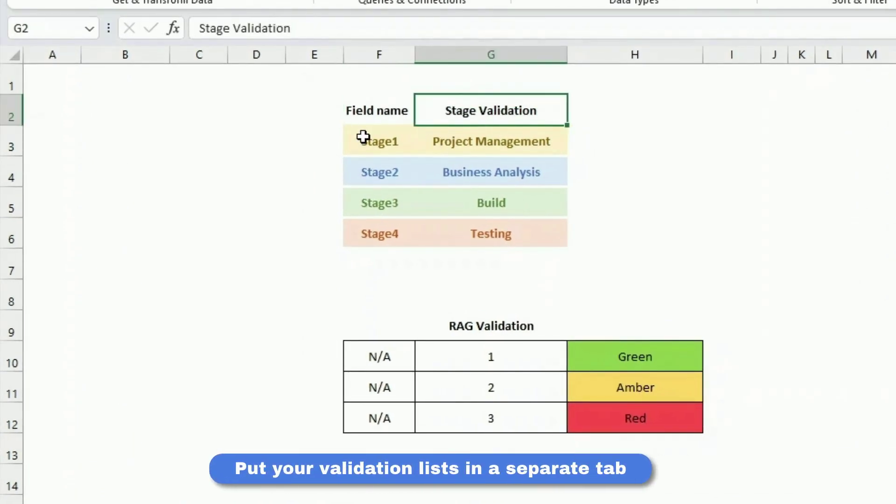
left_click_drag(365, 136, 368, 228)
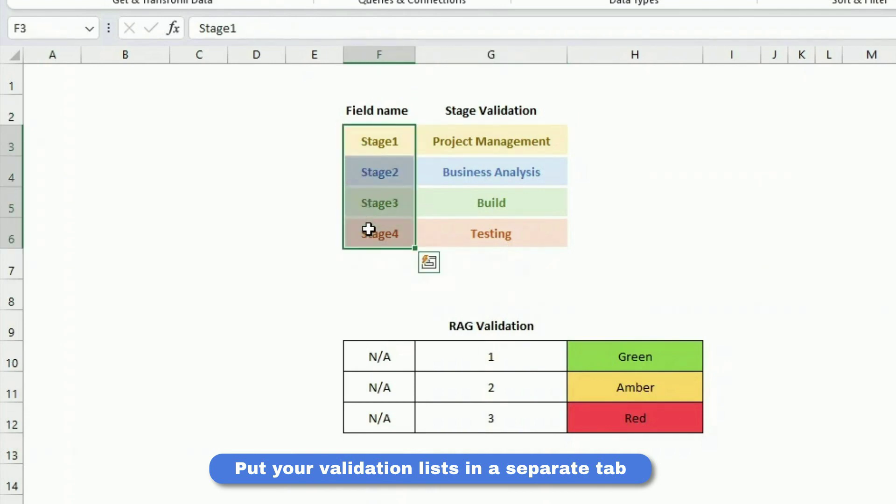
left_click(428, 141)
left_click(474, 172)
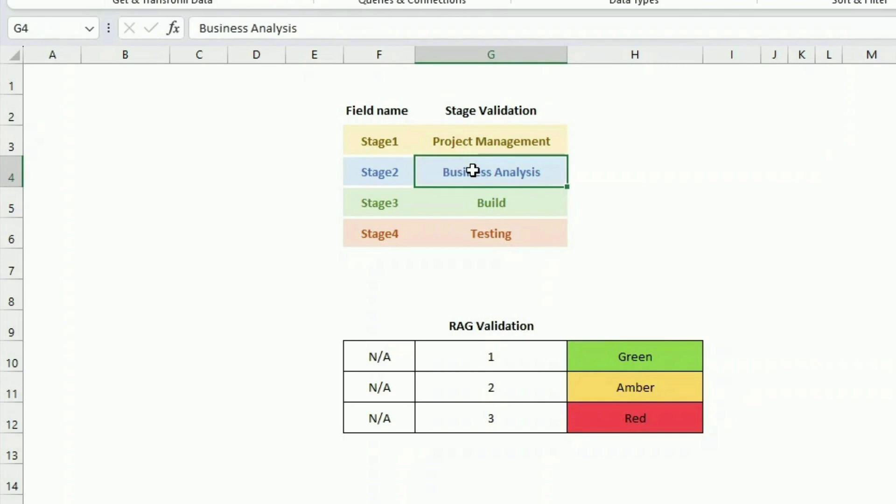
left_click(472, 136)
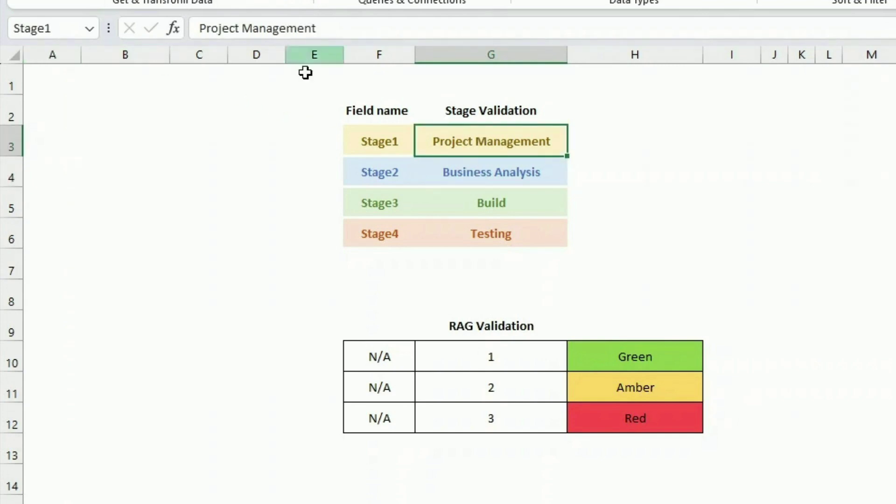
left_click(475, 174)
left_click(483, 204)
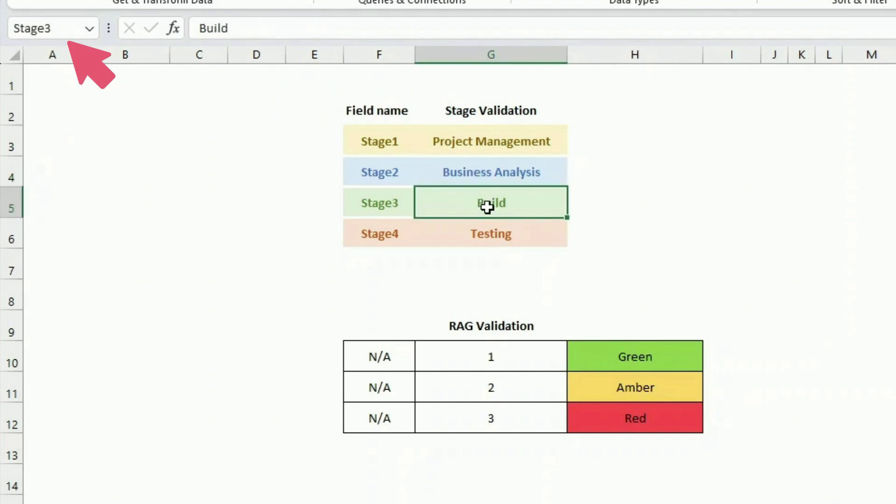
left_click(482, 234)
left_click_drag(384, 143, 377, 230)
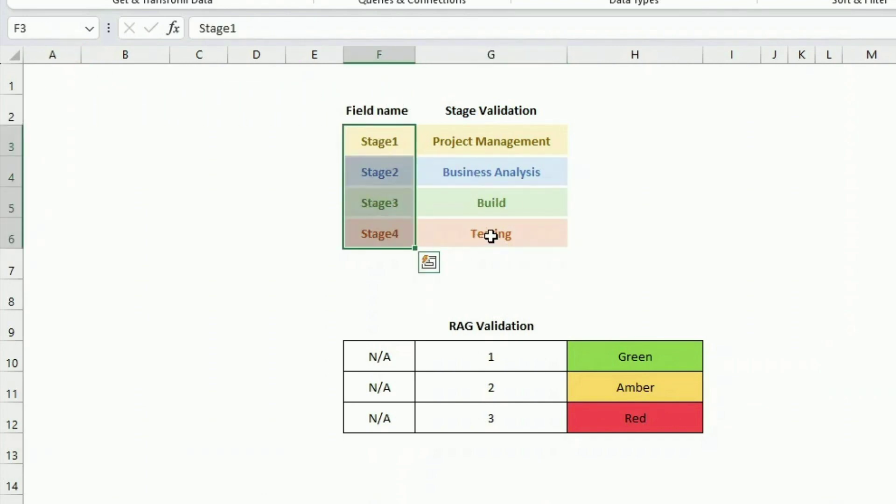
Set the list validation source of Project 1 Kick off's Stage cell I4 to G3:G6 on the Validation sheet.
left_click(496, 148)
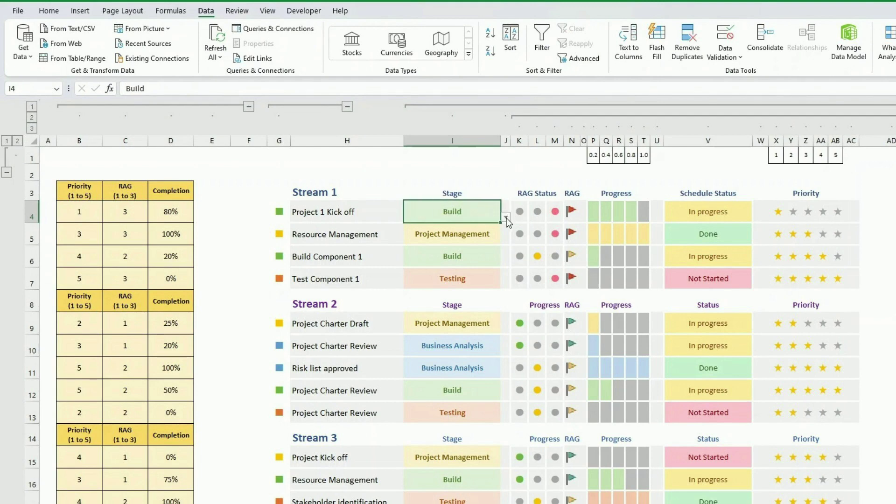
left_click(506, 218)
left_click(506, 219)
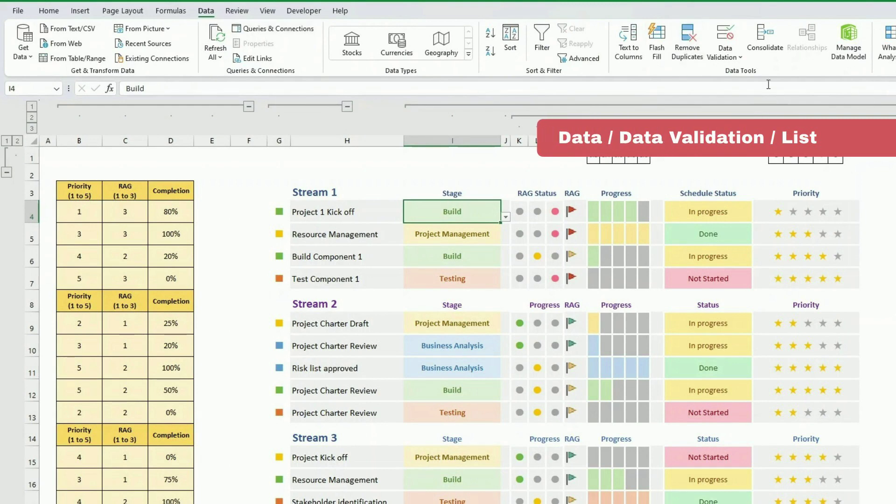
left_click(740, 58)
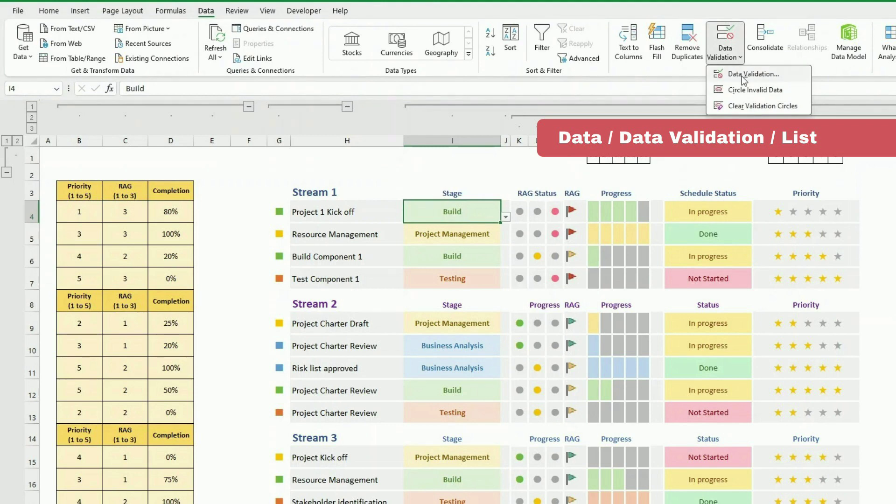
left_click(744, 74)
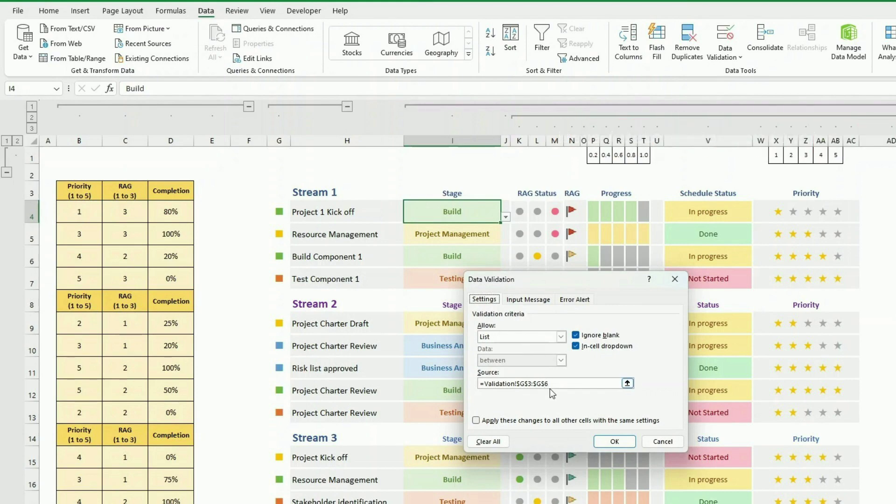
left_click(623, 383)
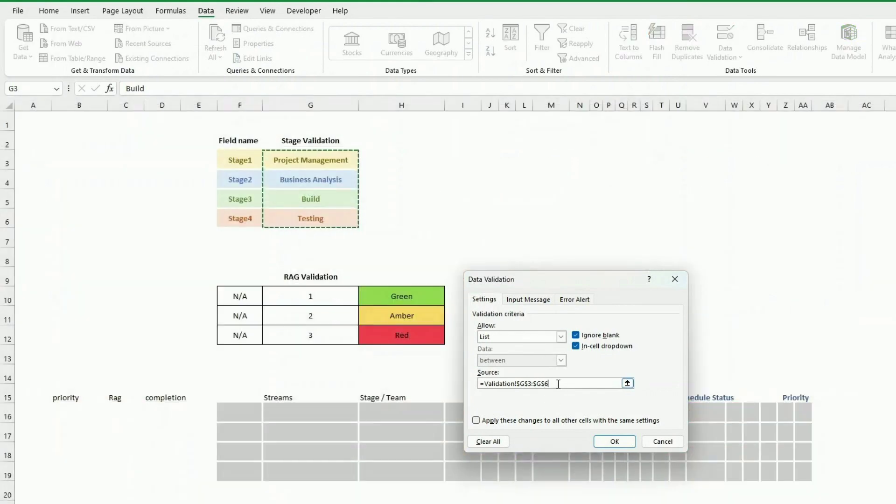
left_click_drag(315, 165, 310, 216)
left_click(611, 440)
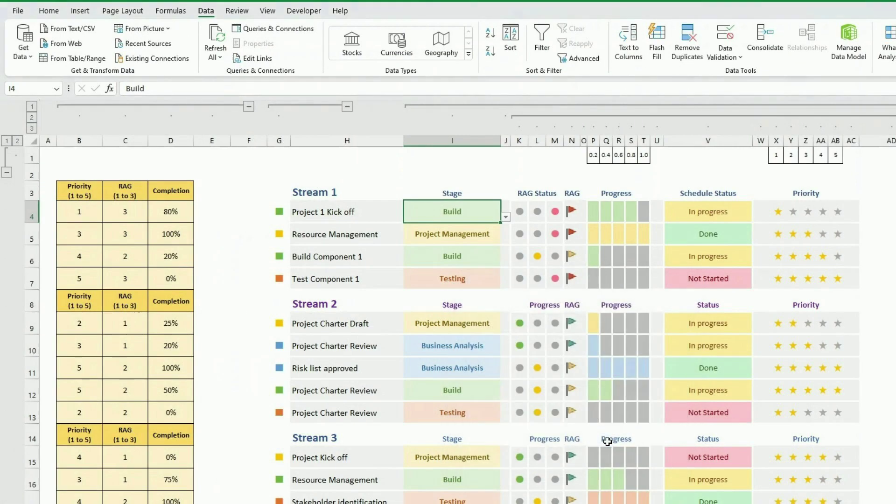
Set the stage of Project 1 Kick off in Stream 1 to Project Management.
left_click(507, 217)
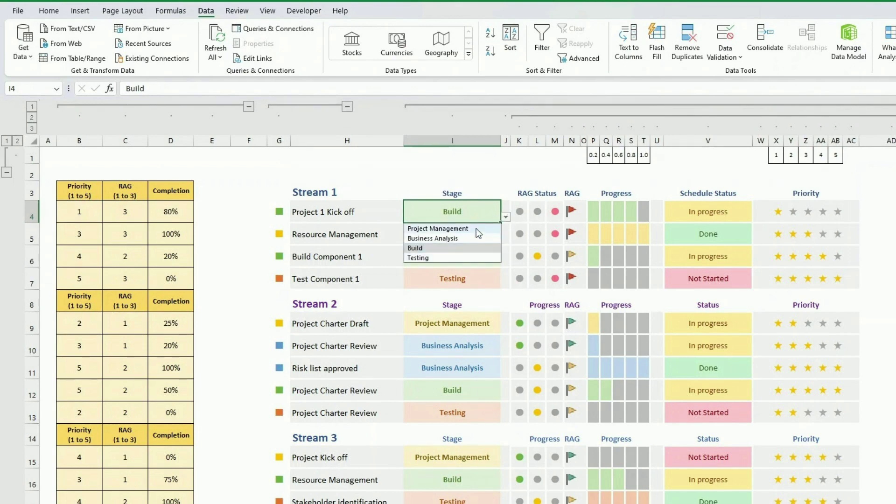
left_click(477, 229)
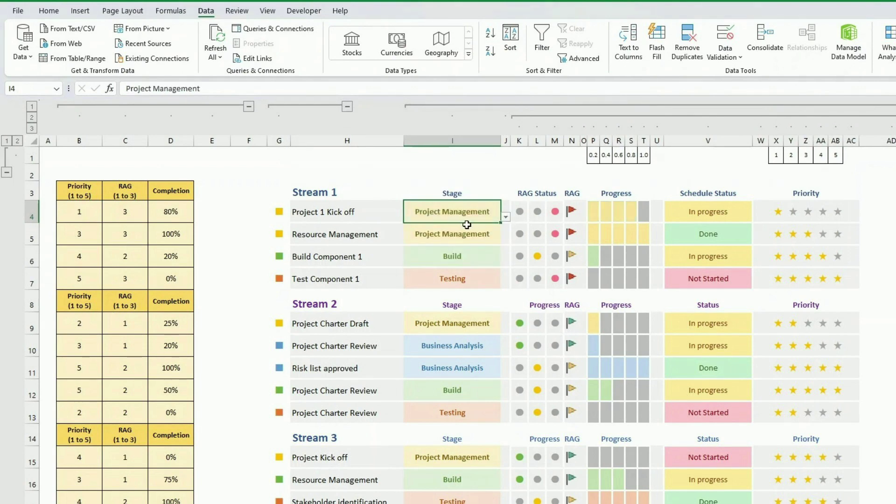
left_click(349, 215)
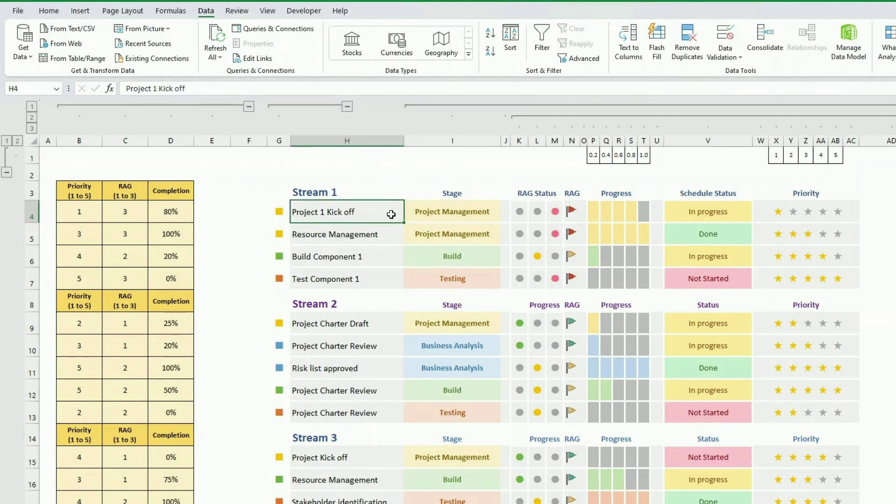
left_click(431, 214)
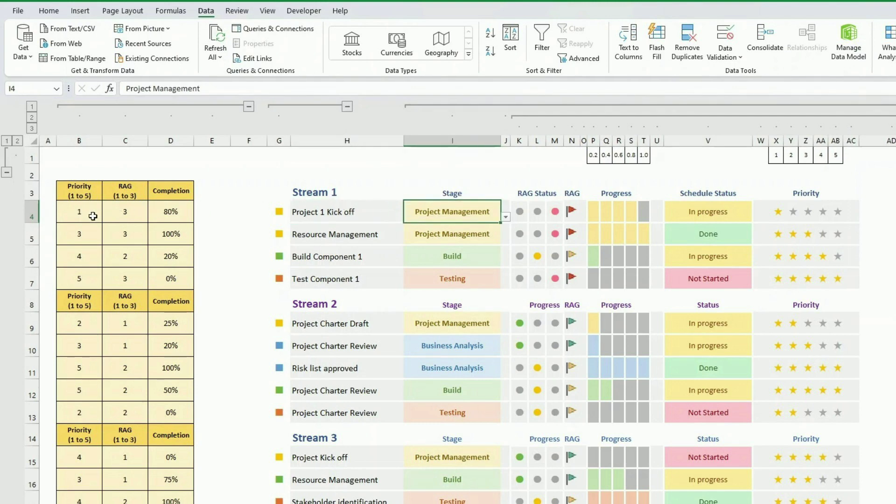
Select input cells B4:D4 of Project 1 Kick off, and collapse and re-expand the input table's column group.
left_click_drag(79, 210, 158, 212)
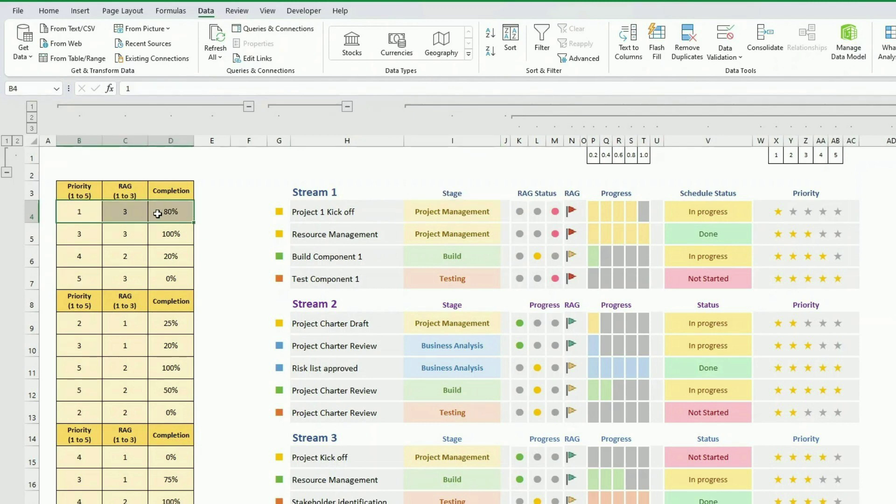
left_click(249, 106)
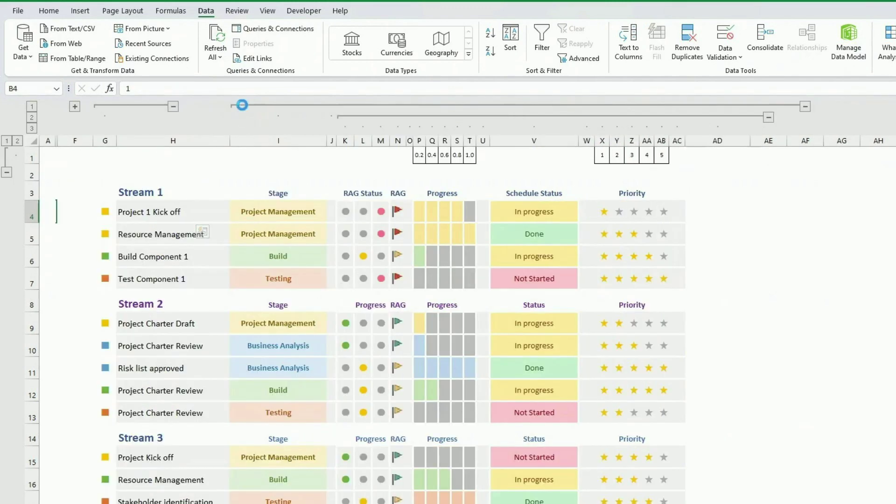
left_click(75, 106)
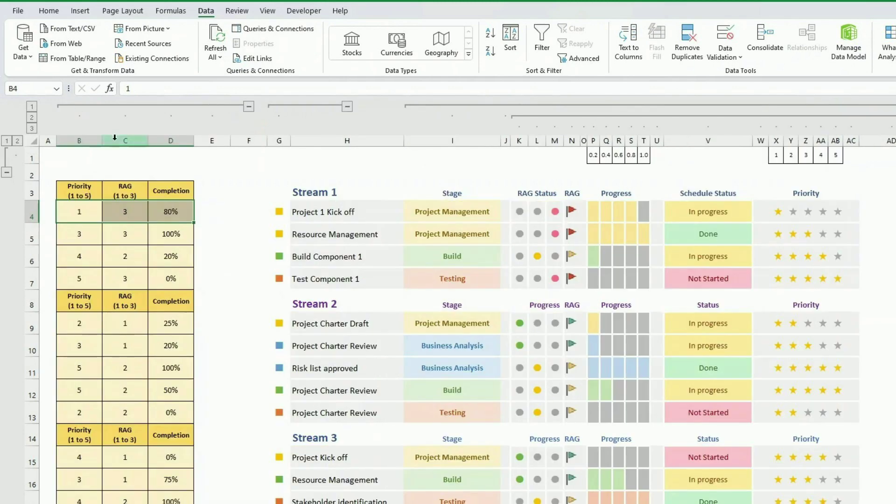
Examine the RAG choices offered in cell C4 and the matching RAG Validation values in G10:G12 on the Validation sheet.
left_click(95, 215)
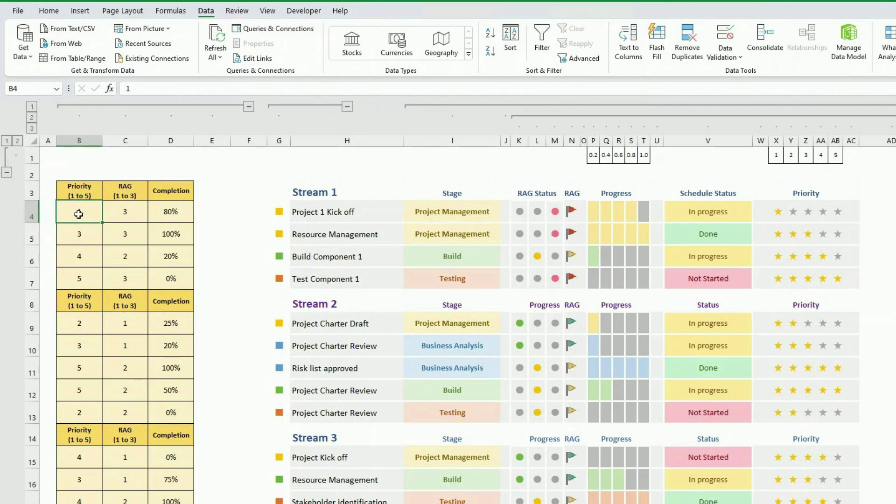
key("Right")
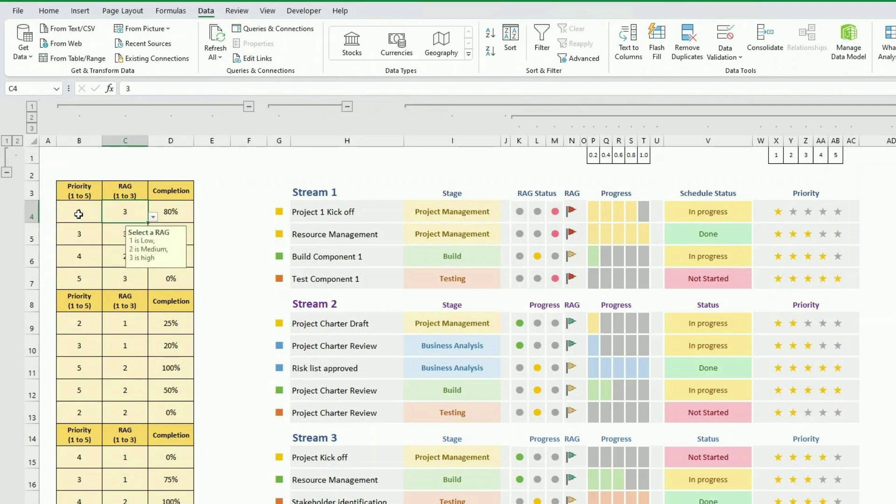
left_click(153, 216)
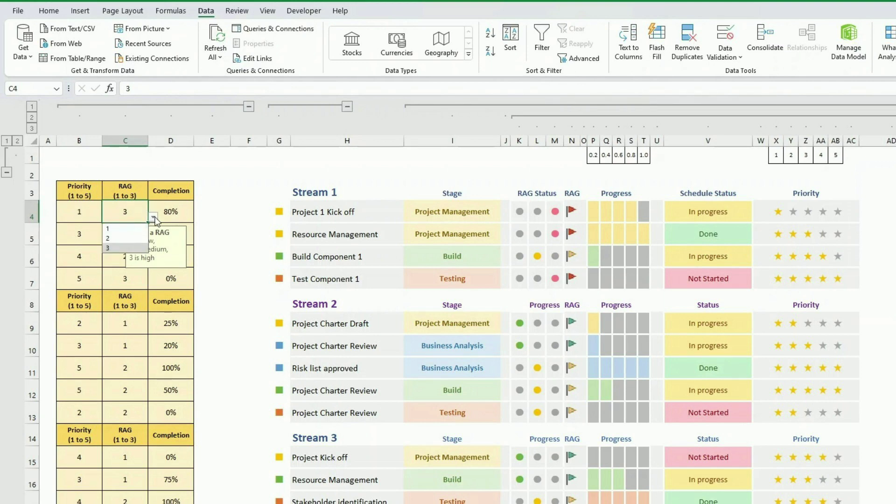
left_click(133, 211)
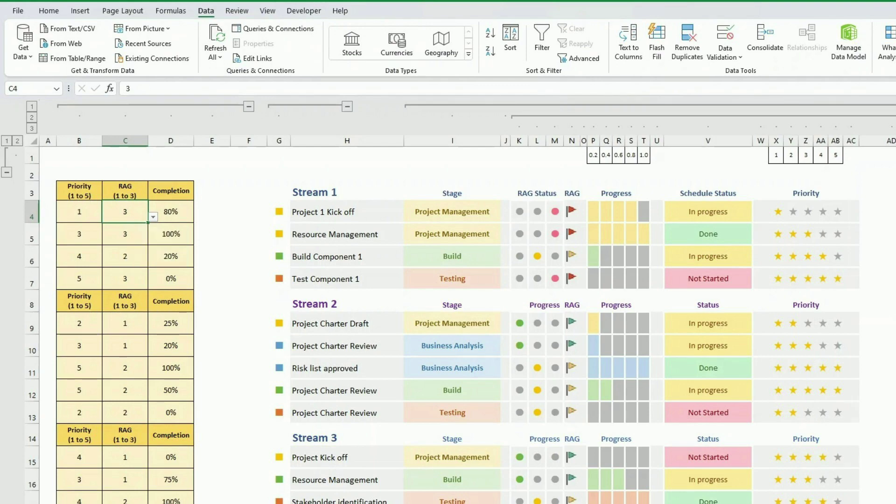
key("ctrl+Page_Down")
left_click_drag(303, 292, 304, 334)
key("ctrl+Page_Up")
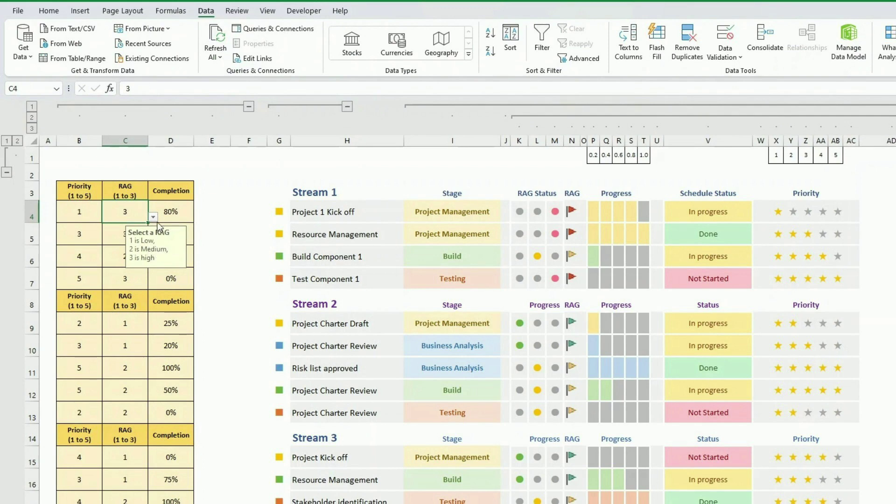
Review the list source and the input message in the data validation of RAG cell C4.
left_click(739, 57)
left_click(746, 75)
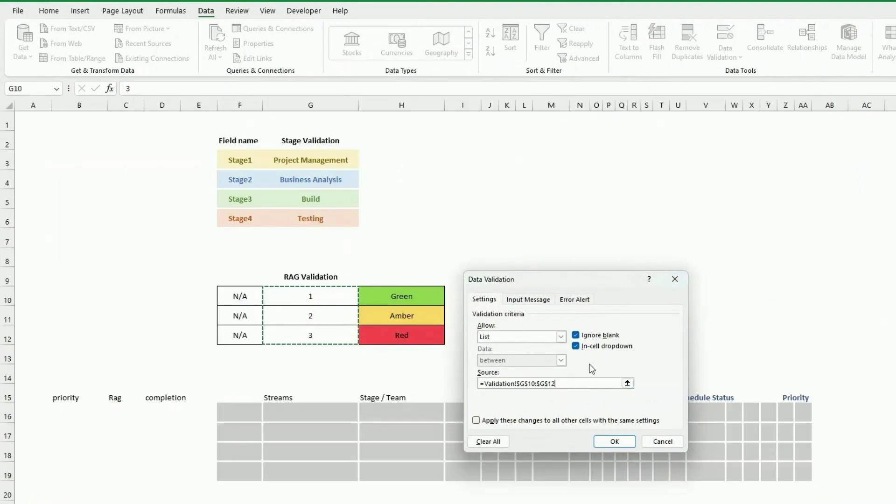
left_click(525, 301)
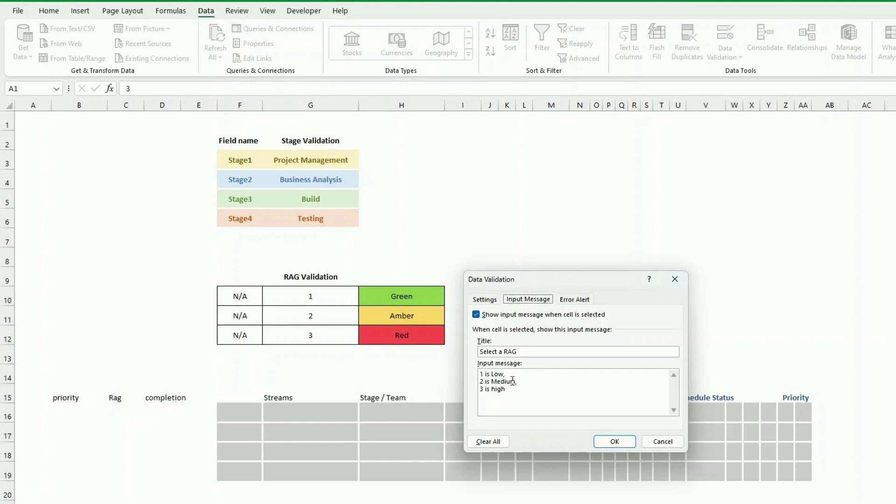
left_click(606, 441)
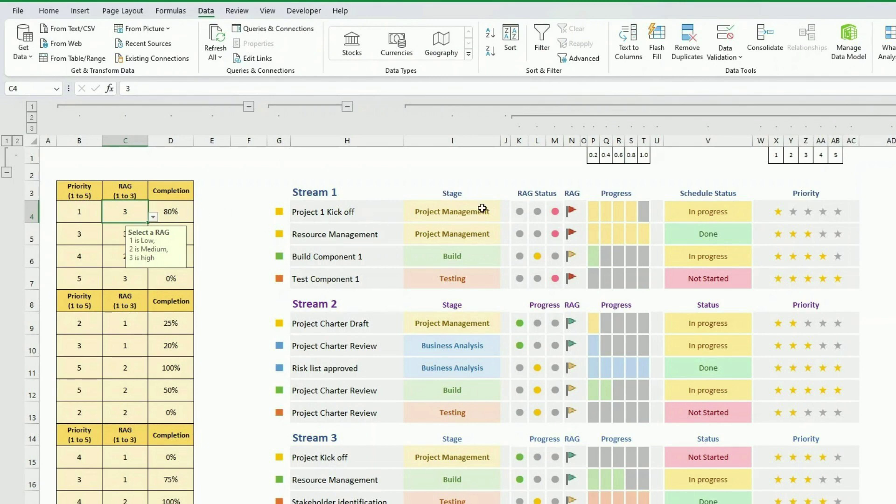
Hide the RAG flag column N in the tracker grid.
left_click(572, 141)
right_click(573, 141)
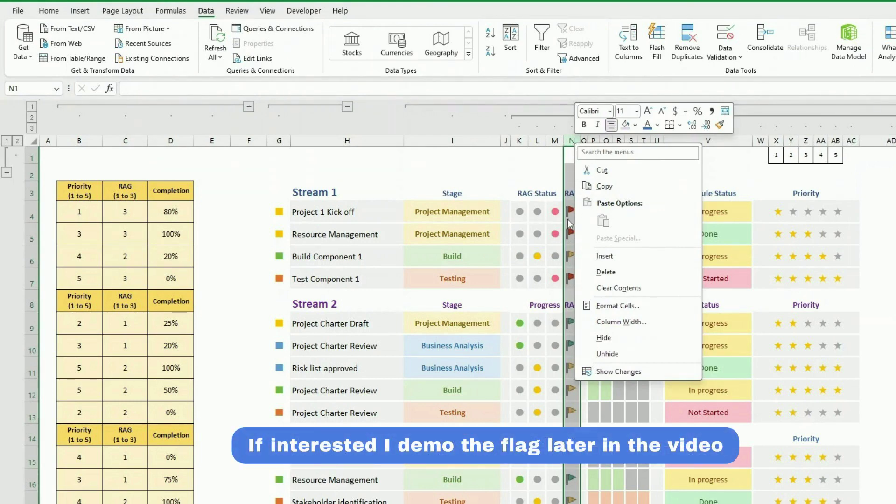
left_click(606, 341)
left_click(601, 326)
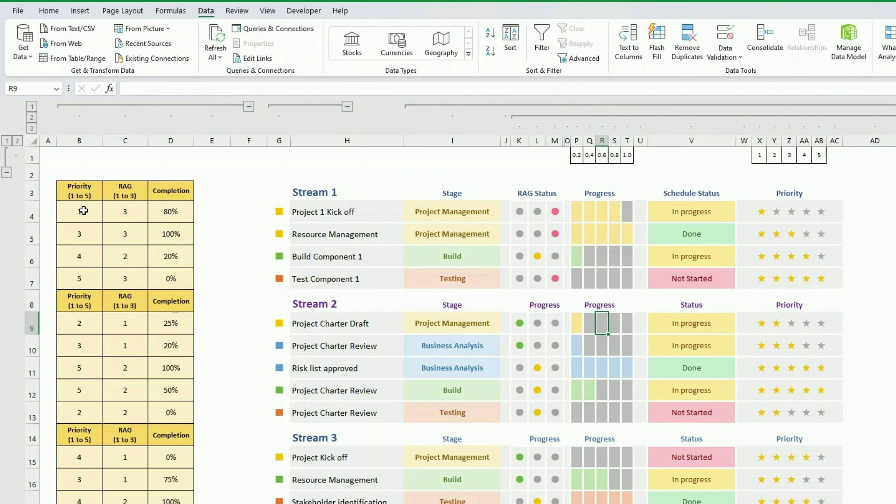
Examine Project 1 Kick off's completion, task name and stage cells, and the four stages in the Validation sheet's Stage Validation list.
left_click(175, 211)
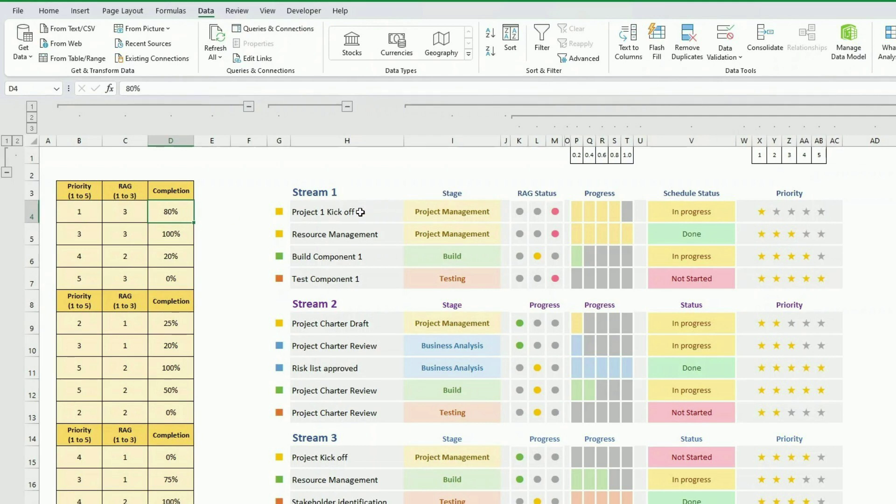
left_click(366, 211)
left_click(425, 210)
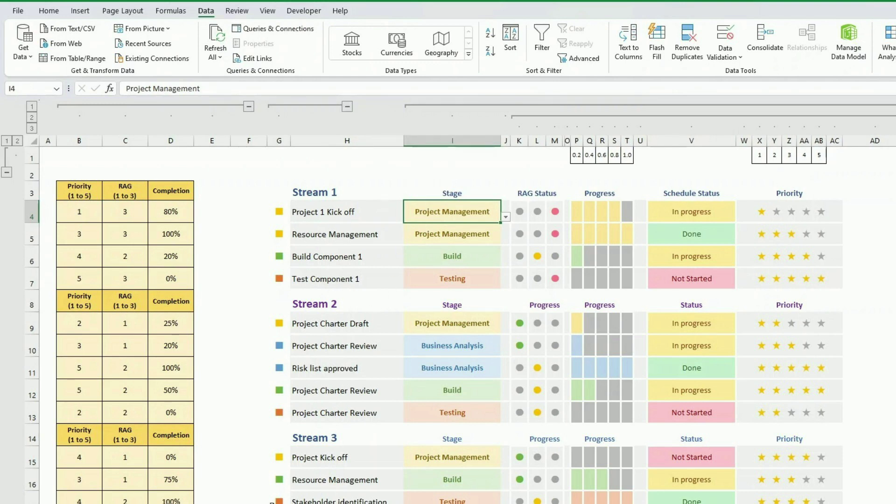
left_click(325, 476)
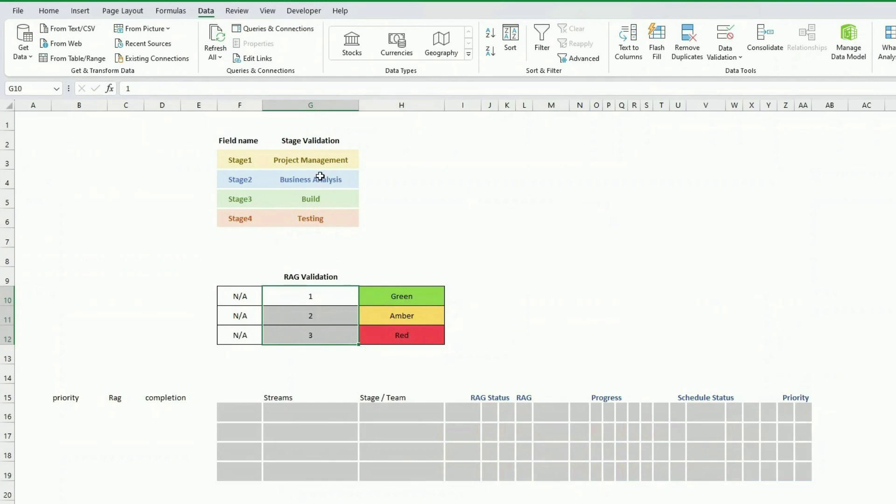
mouse_move(321, 158)
left_mouse_down()
mouse_move(239, 157)
mouse_move(327, 159)
left_mouse_up()
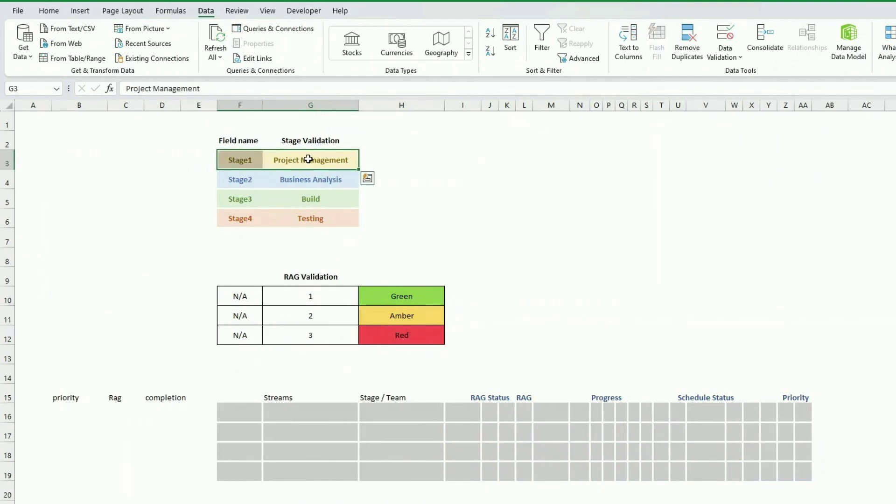
left_click(327, 178)
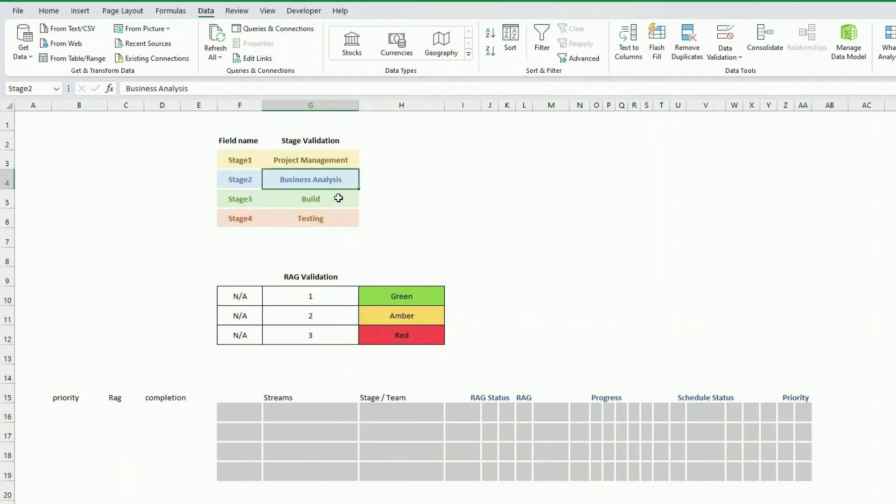
left_click(339, 198)
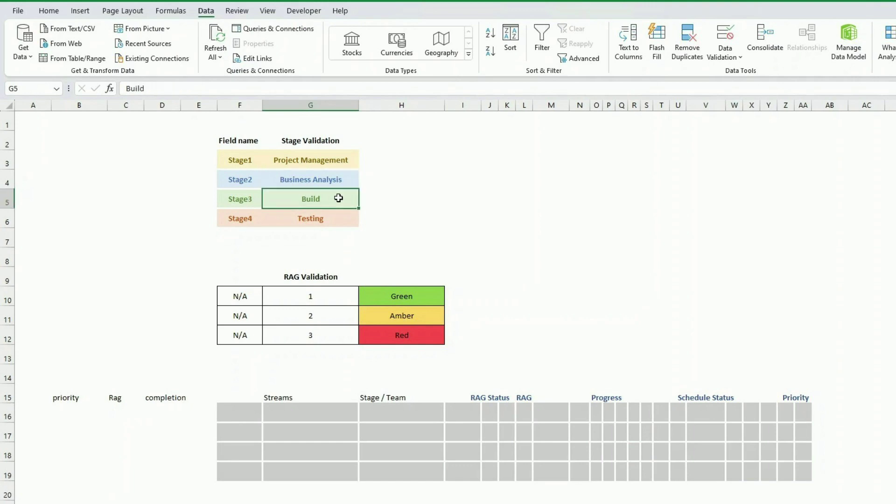
left_click(326, 218)
key("ctrl+Page_Down")
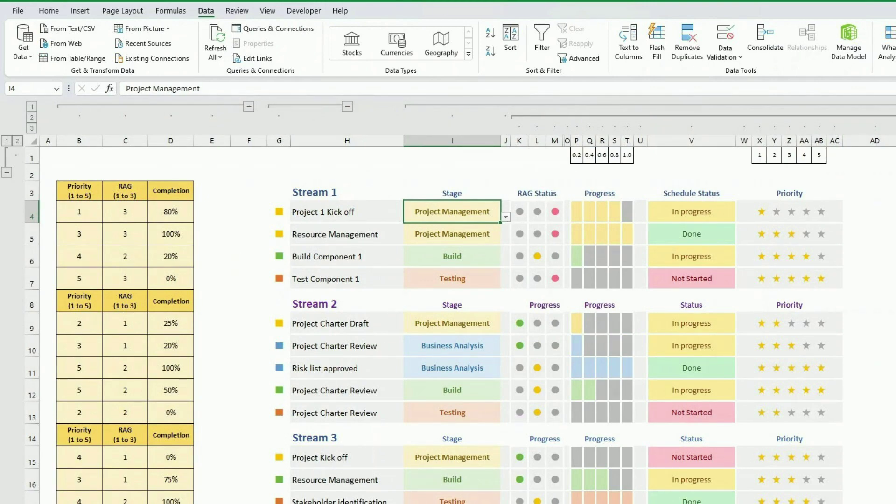
Open the =I4=Stage4 conditional formatting rule of Stage cell I4 for editing and examine its rule type, formula and format.
left_click(49, 12)
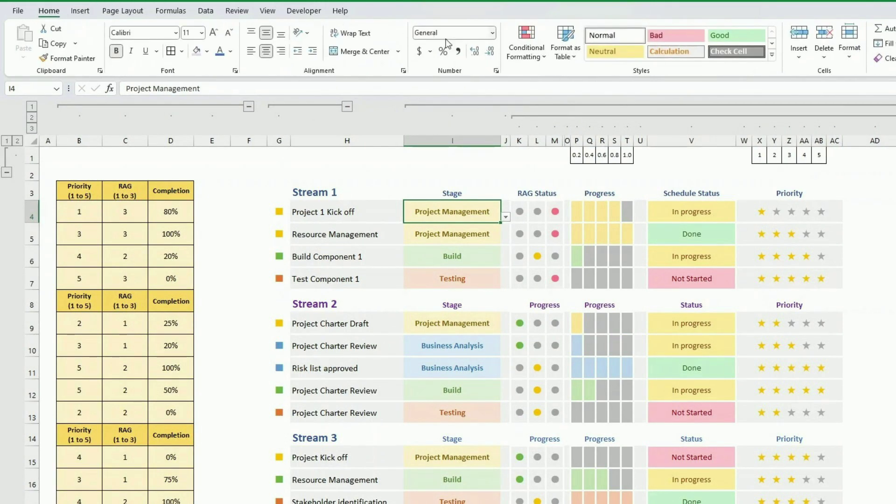
left_click(519, 56)
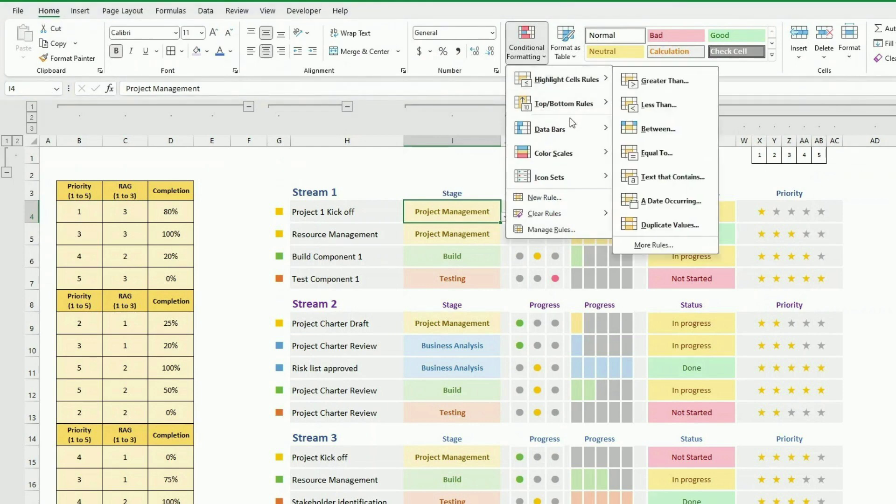
left_click(553, 229)
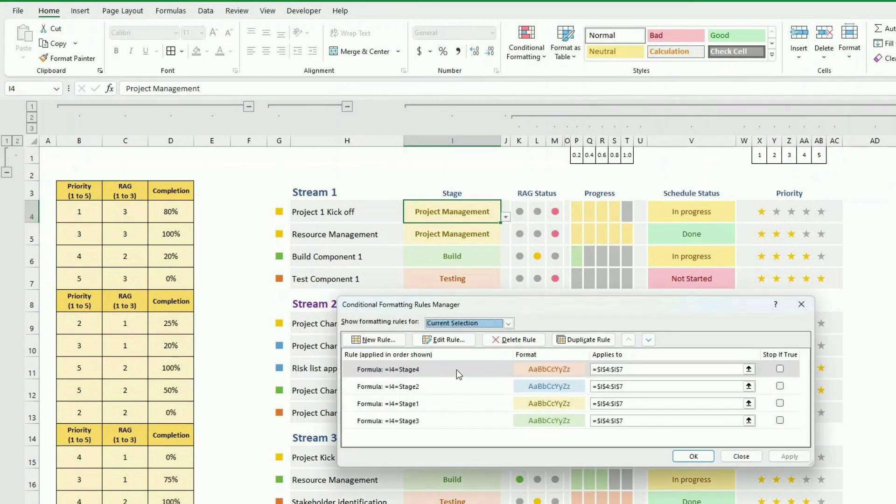
left_click(457, 370)
left_click(461, 340)
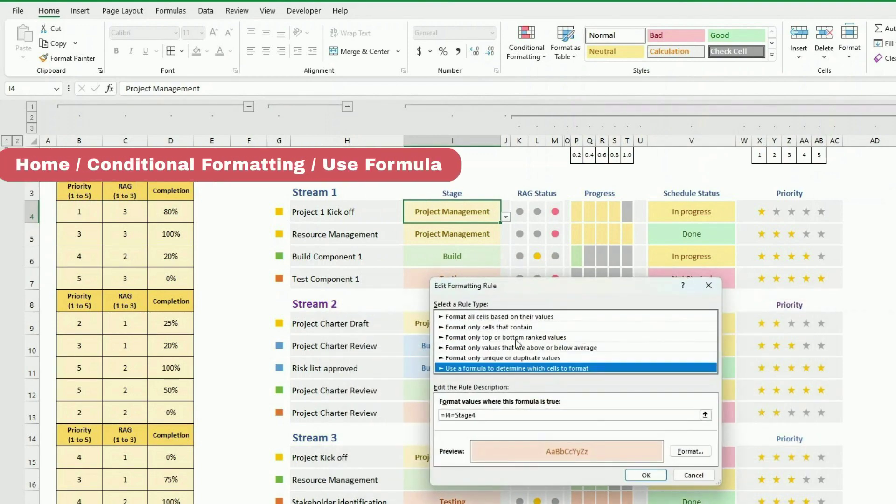
left_click_drag(555, 285, 633, 170)
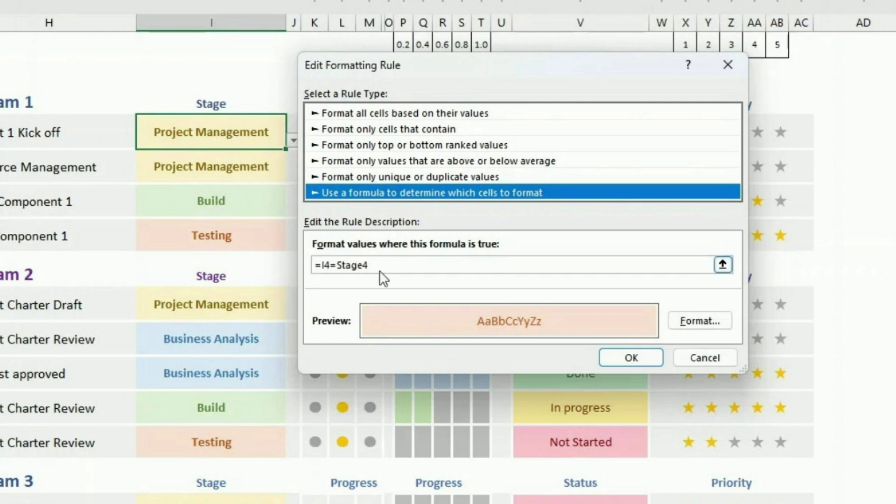
Inspect the =I4=Stage4 rule formula, close the rule dialogs without changes, and check the Stage4 named cell in the Validation sheet.
left_click(392, 267)
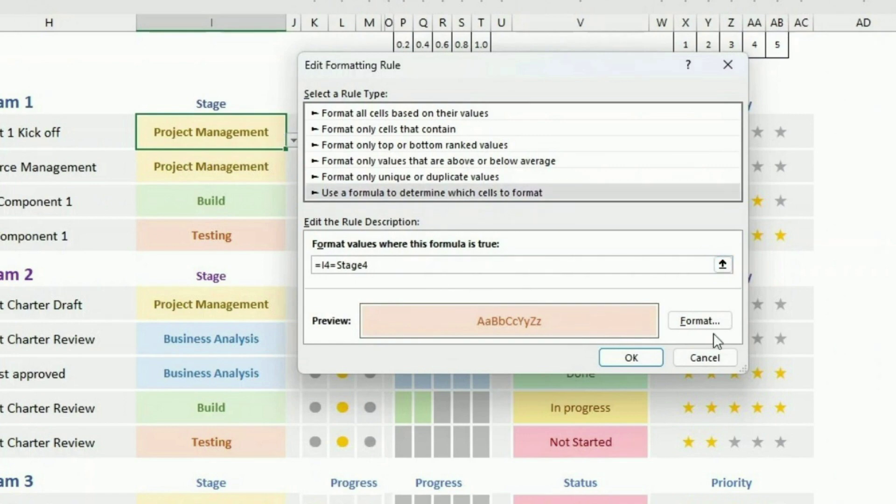
left_click(690, 359)
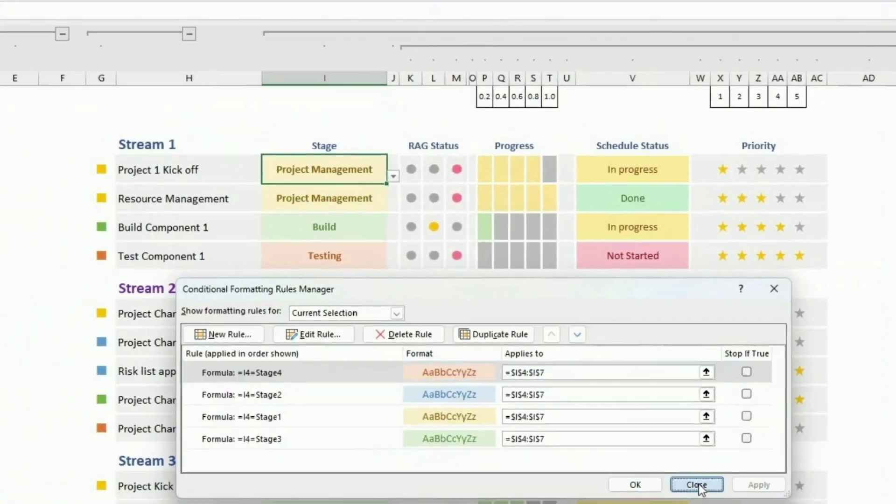
left_click(696, 485)
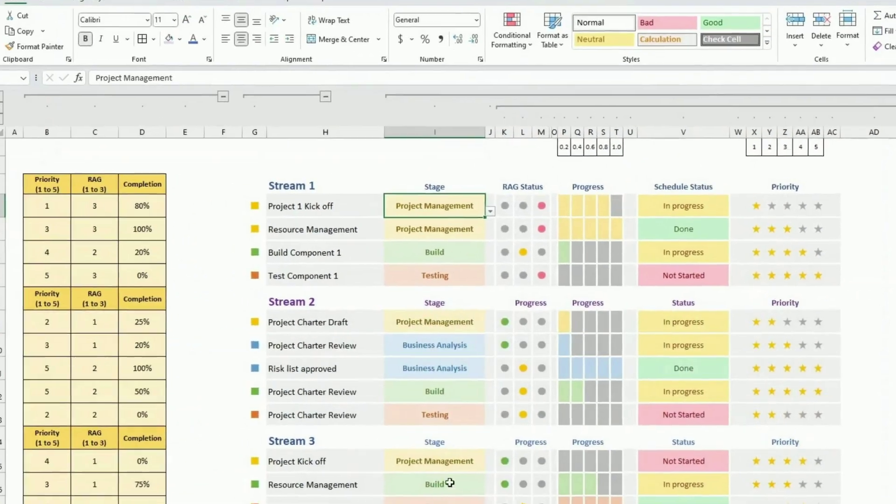
key("ctrl+Page_Down")
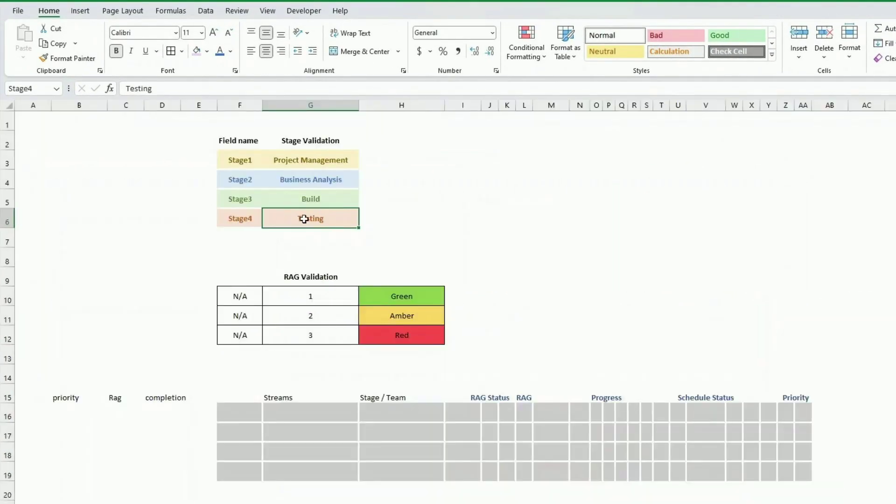
key("ctrl+Page_Up")
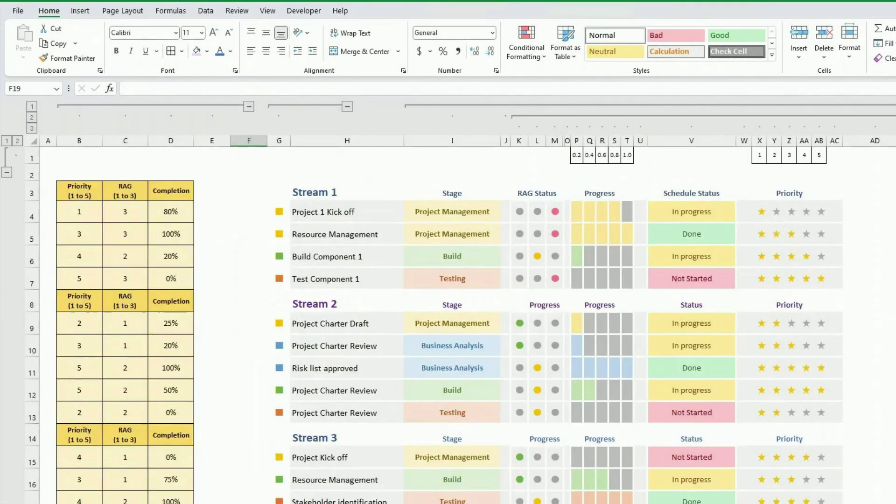
Test the stage colours by switching Project 1 Kick off's stage in cell I4 to Testing and back to Project Management.
left_click(486, 194)
left_click(484, 206)
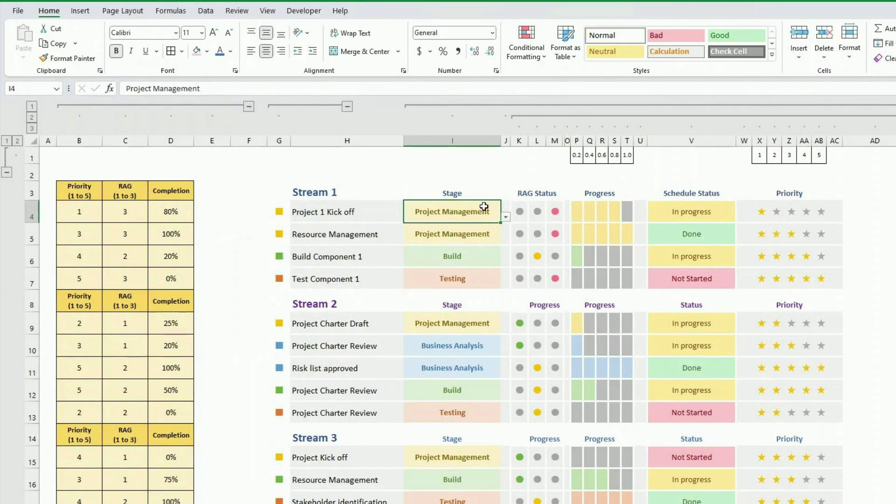
left_click(505, 217)
left_click(440, 258)
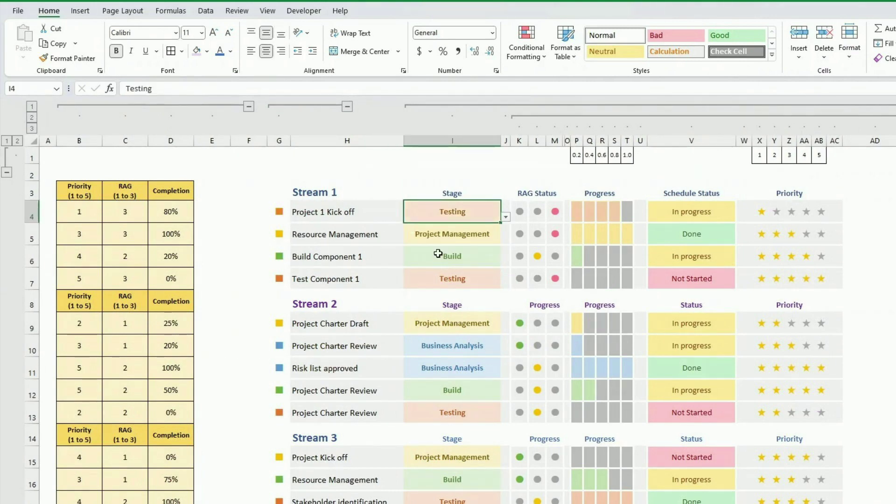
left_click(505, 216)
left_click(480, 228)
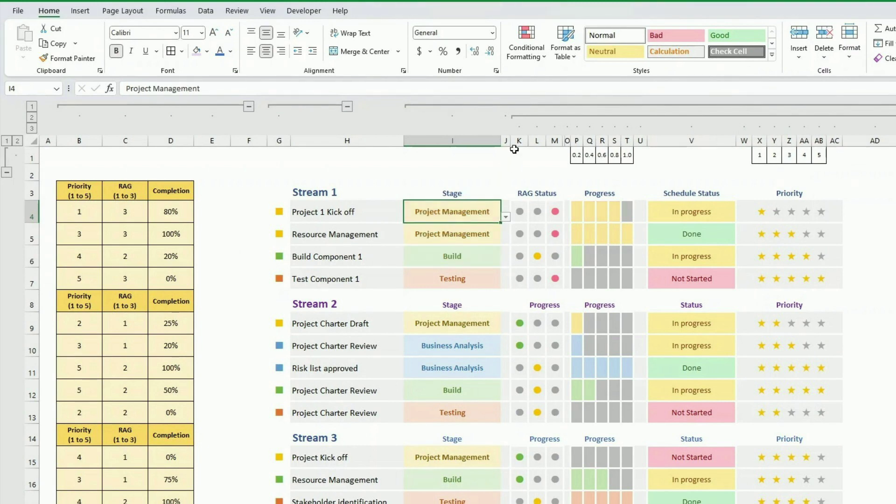
Review the conditional formatting rules of stage cell I4 and the range of stage cells they apply to.
left_click(526, 44)
left_click(548, 231)
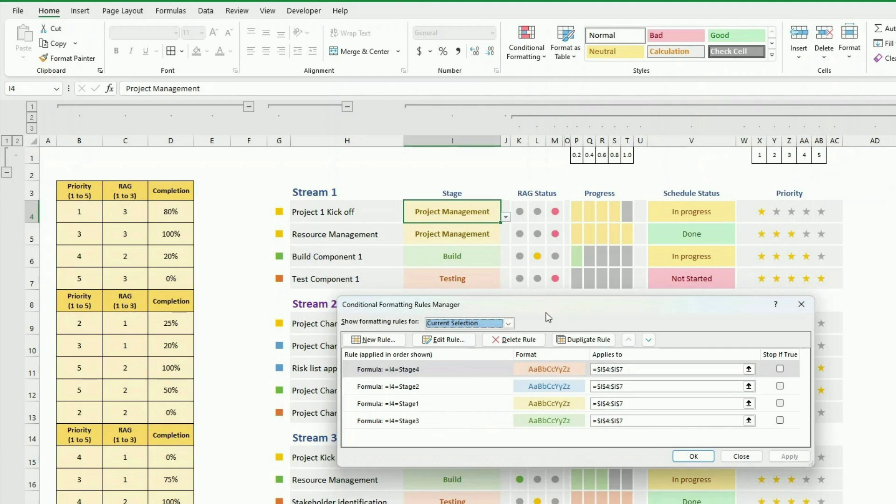
left_click_drag(545, 312, 467, 340)
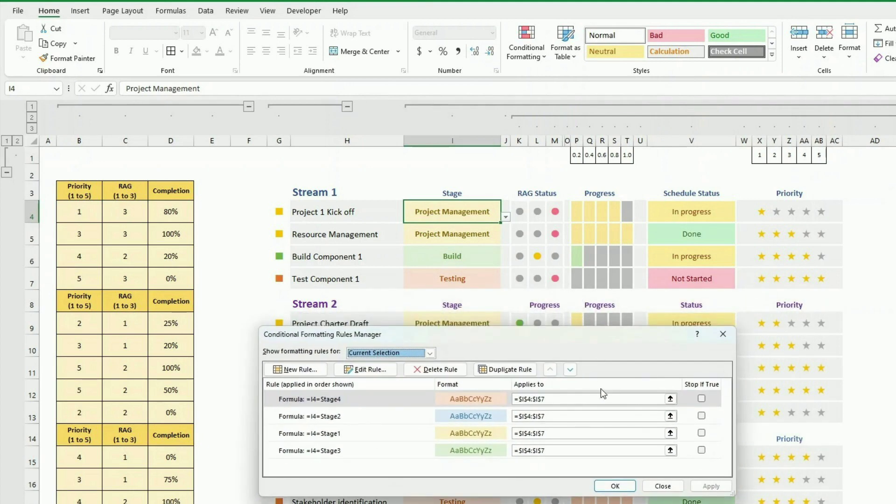
left_click(600, 397)
left_click_drag(438, 210, 443, 280)
key("Return")
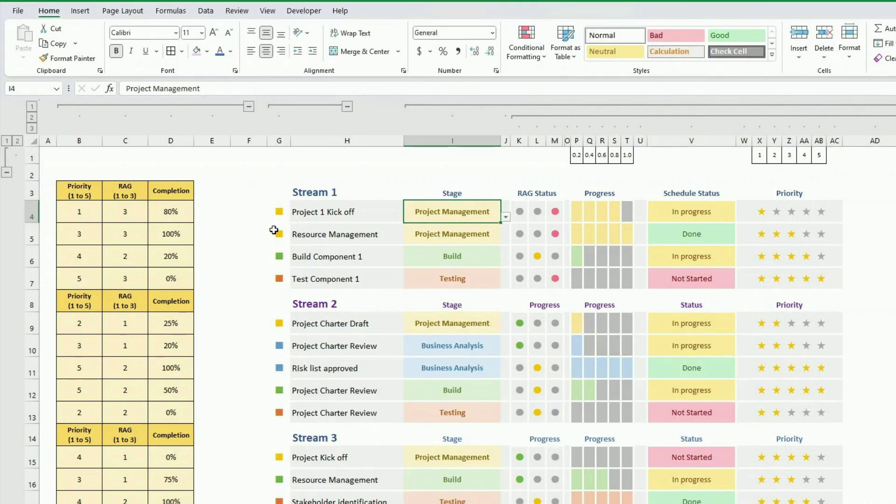
Try out inserting the Wingdings 2 solid square symbol, character code 162, in empty cell G2, and delete it again.
left_click(279, 211)
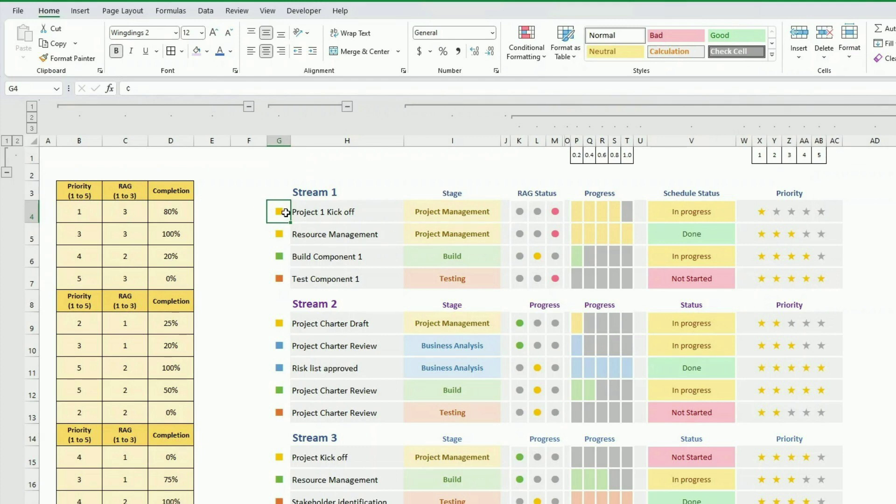
left_click(81, 11)
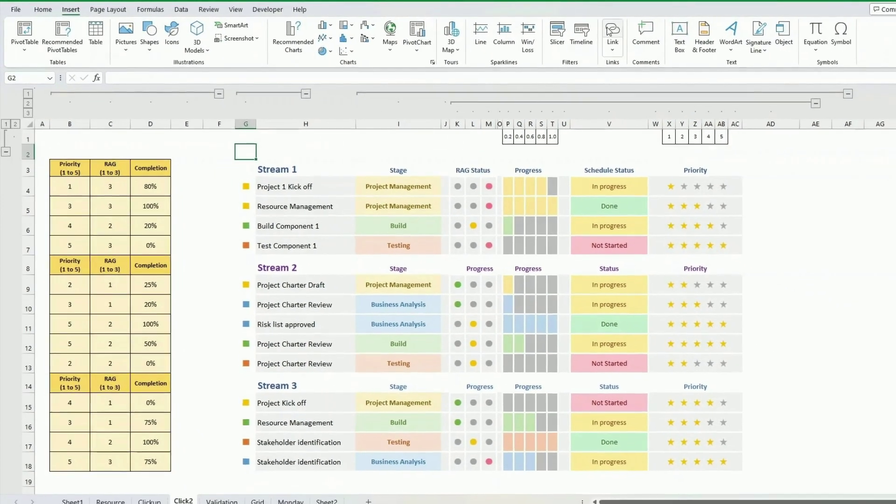
left_click(871, 44)
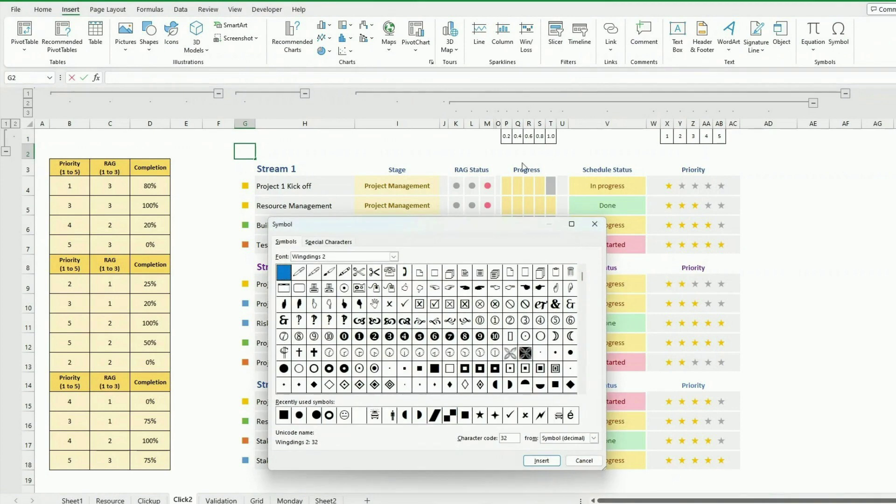
left_click(435, 369)
left_click(541, 461)
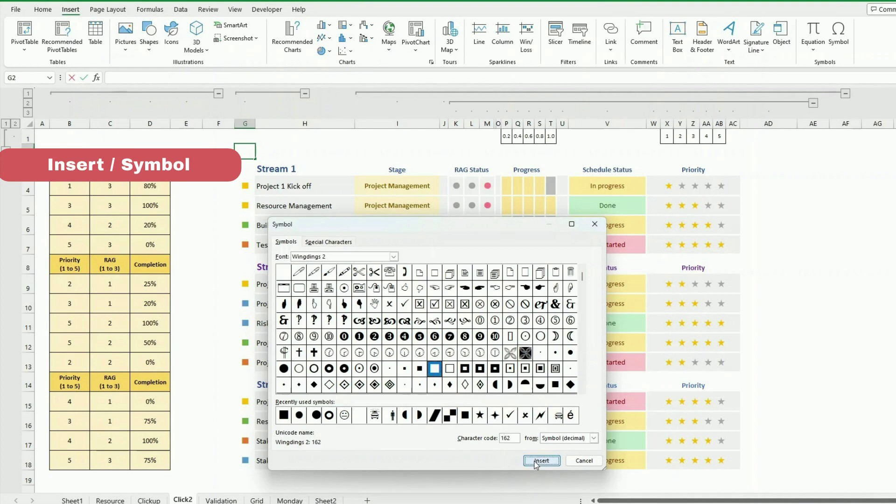
left_click(584, 460)
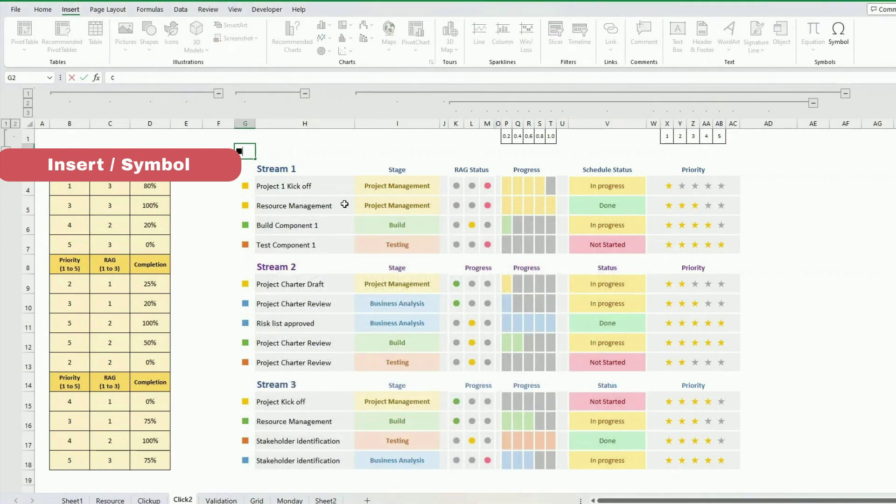
left_click(312, 146)
left_click(246, 151)
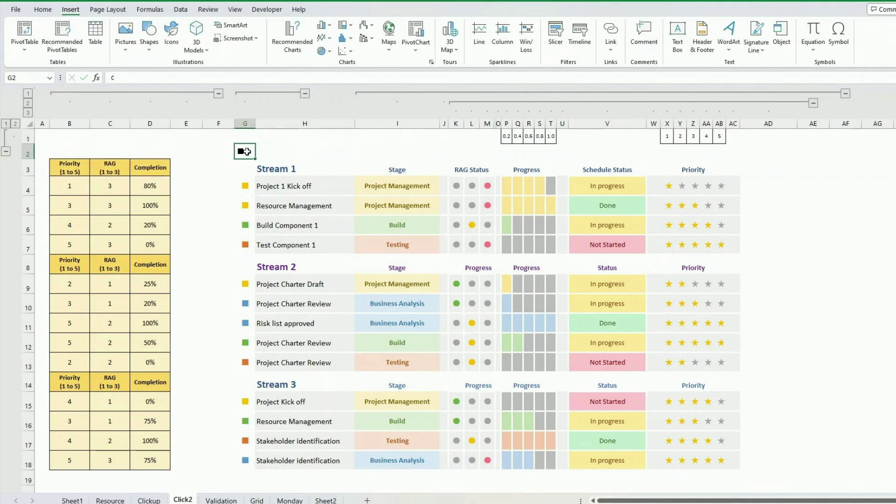
key("Delete")
Examine the list of conditional formatting rules that colour the square symbol in cell G4.
left_click(251, 182)
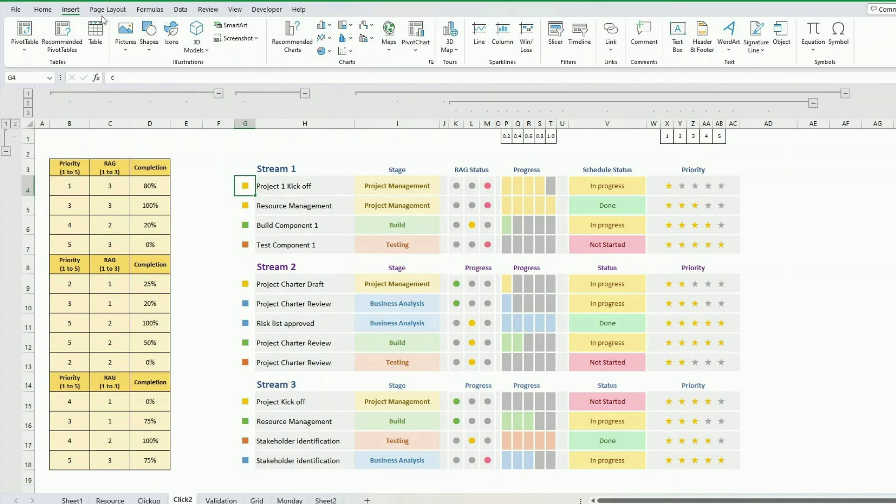
left_click(44, 9)
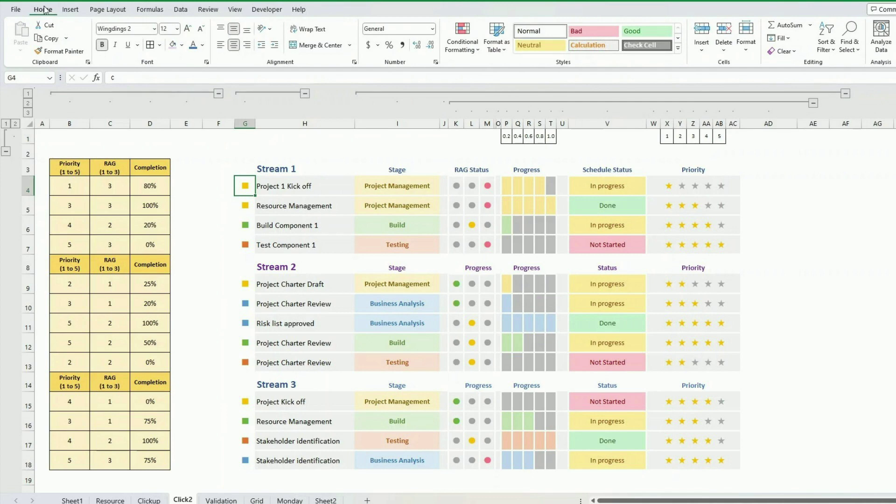
left_click(476, 50)
left_click(466, 207)
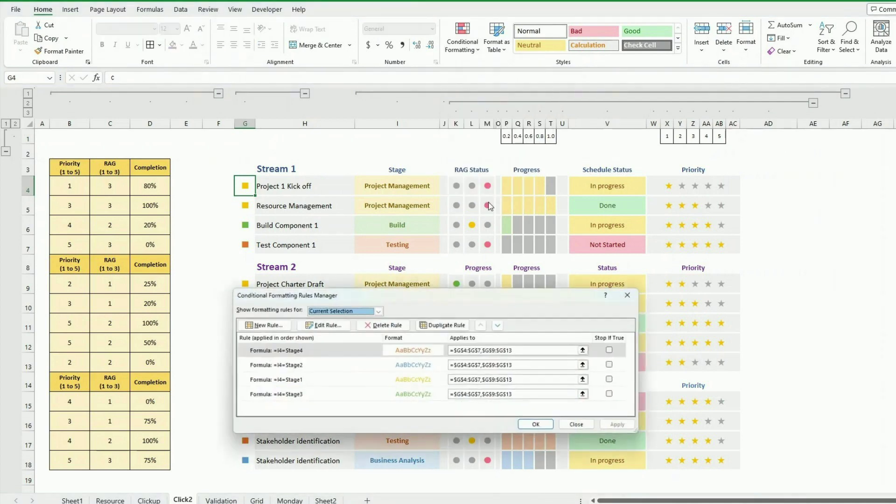
left_click(413, 350)
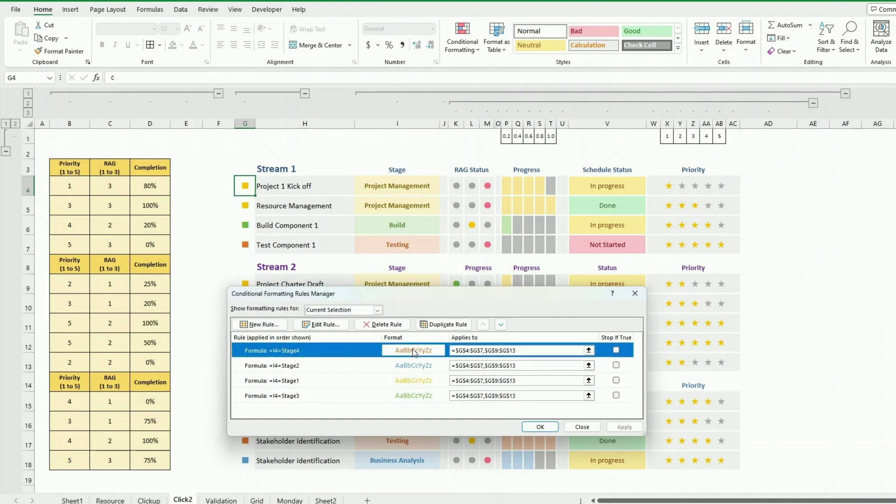
left_click(362, 381)
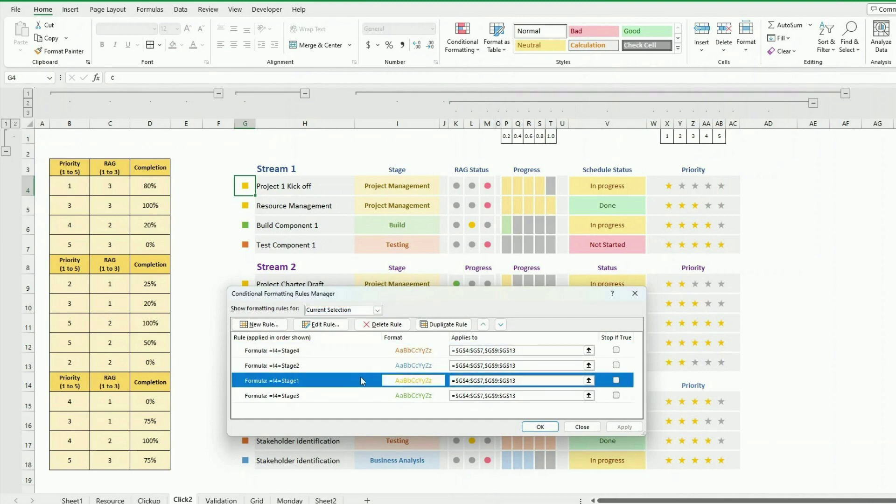
Inspect the formula and format of the =I4=Stage1 rule for square cell G4, and close the rules without changes.
left_click(325, 325)
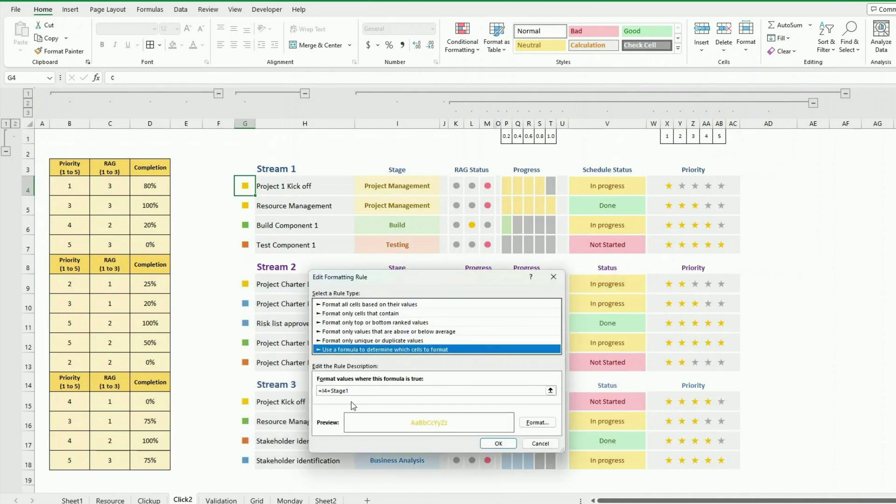
left_click(360, 393)
left_click(356, 391)
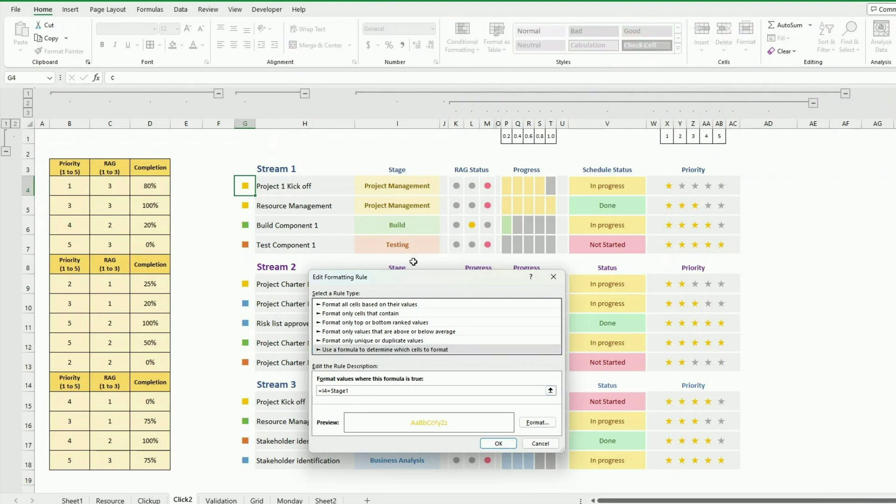
left_click(539, 443)
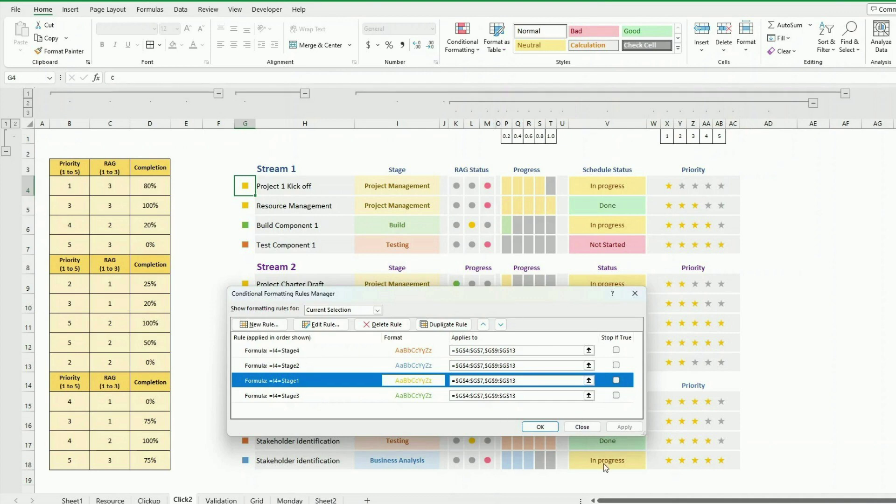
left_click(581, 427)
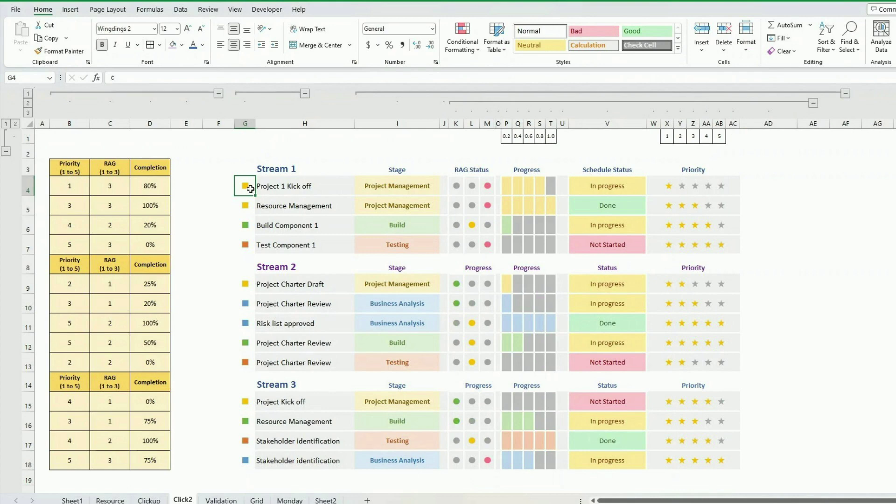
Examine Project 1 Kick off's stage cell and the circle symbols in its three RAG status cells K4, L4 and M4.
left_click(388, 186)
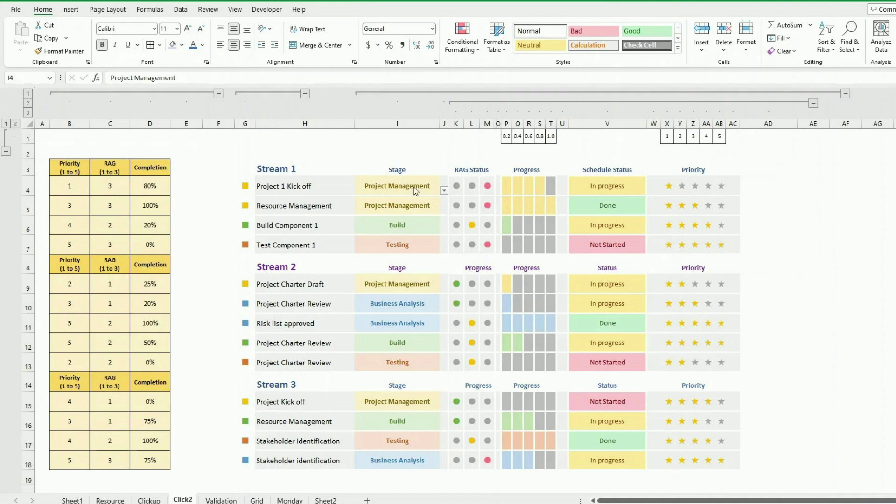
left_click(456, 190)
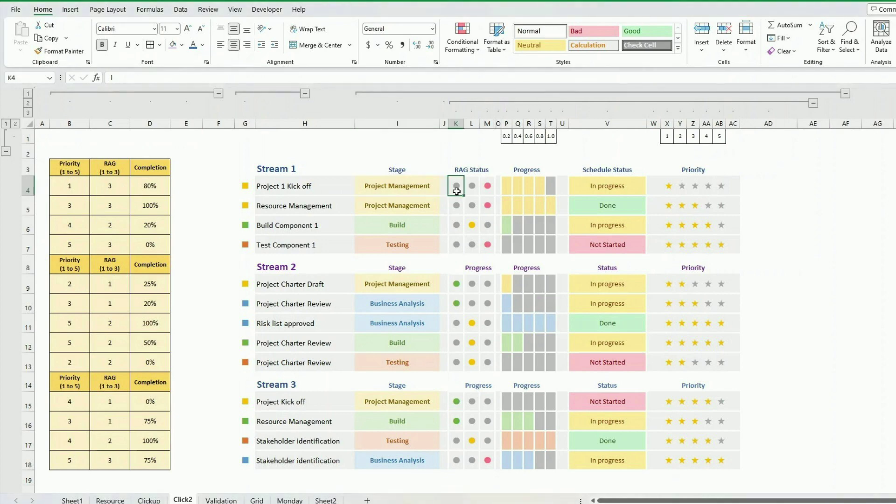
left_click_drag(457, 190, 489, 188)
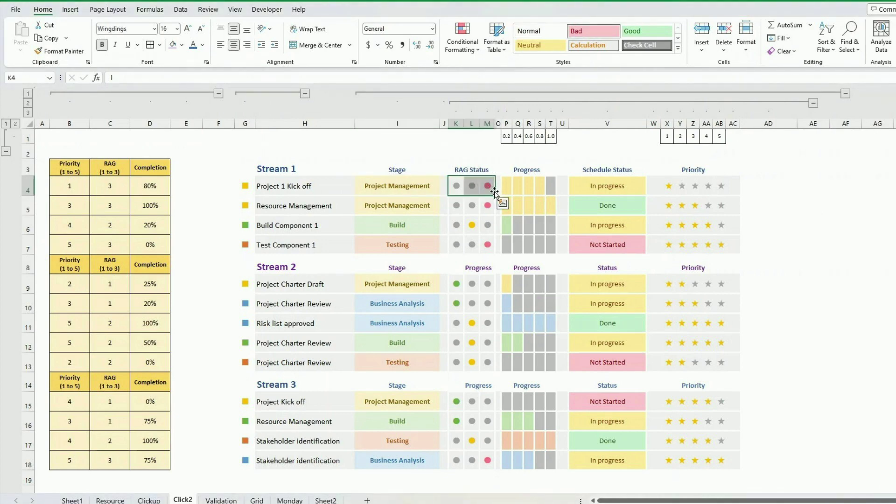
left_click(460, 191)
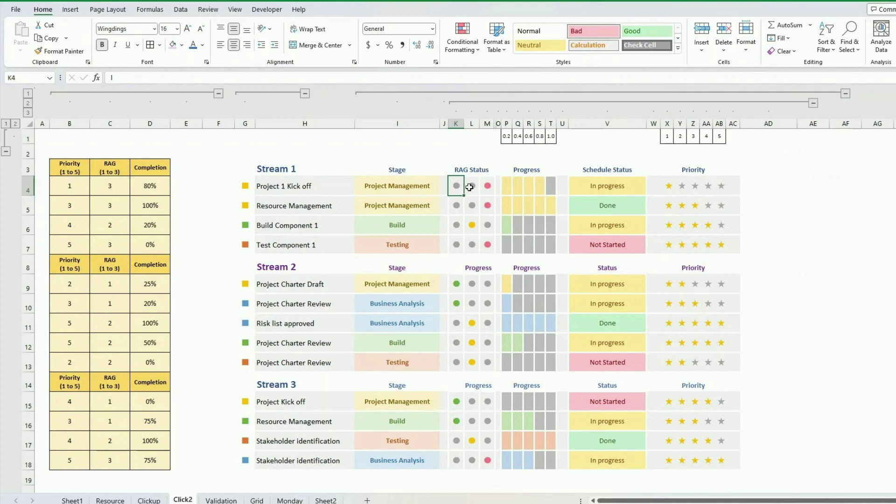
left_click(469, 190)
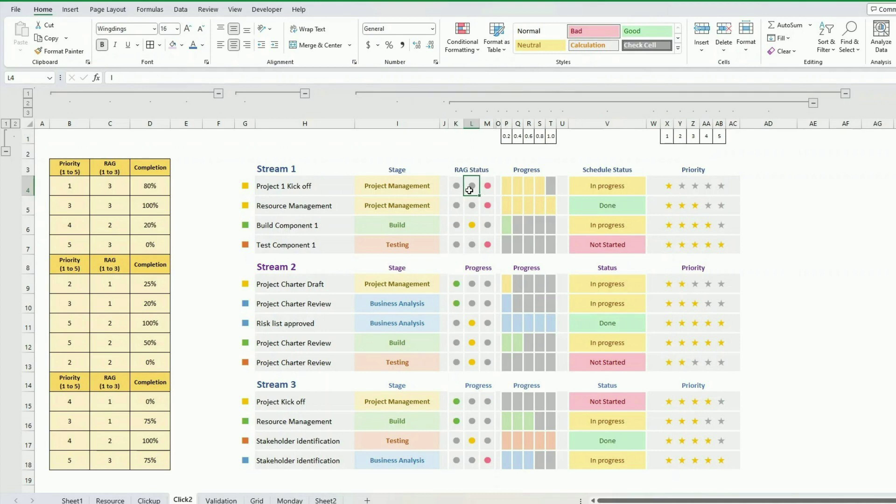
left_click(489, 191)
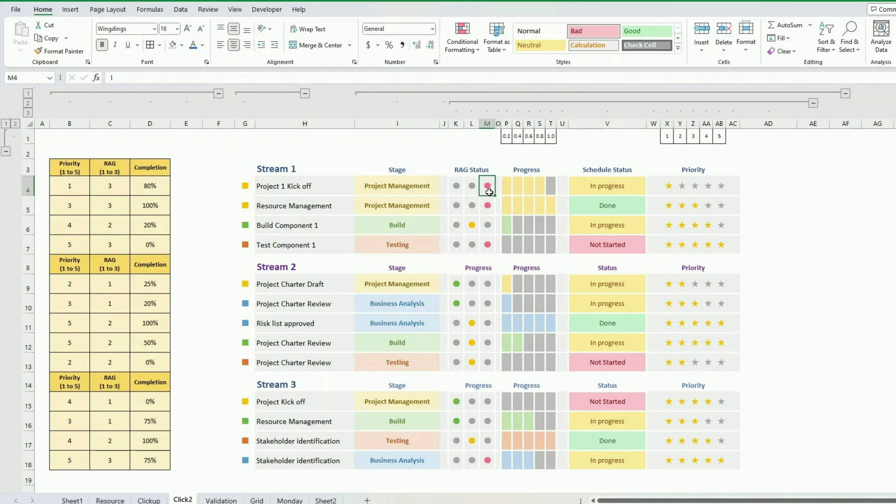
Examine the recently used circle symbols available for RAG cell K4, and close the symbol list without inserting anything.
left_click(457, 191)
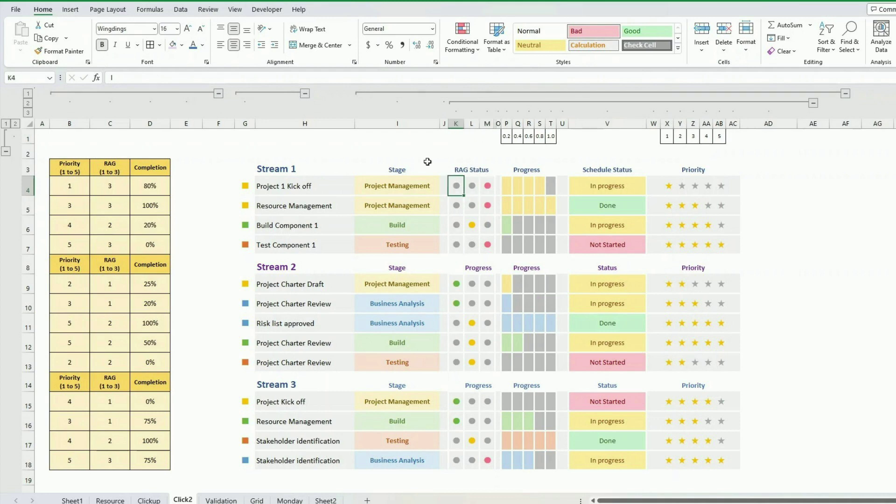
left_click(71, 10)
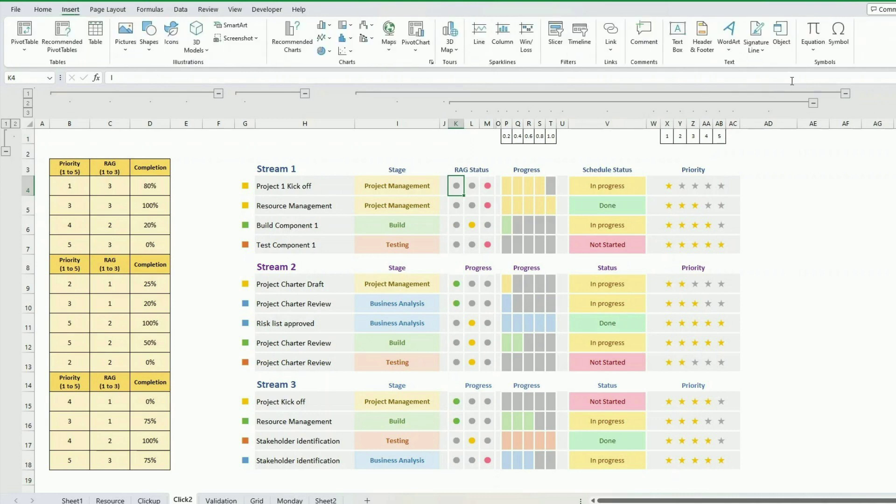
left_click(839, 37)
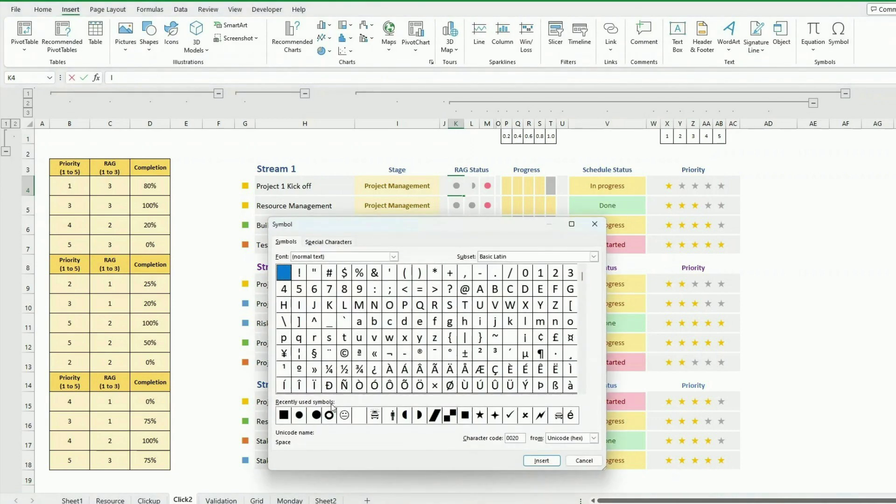
left_click(572, 460)
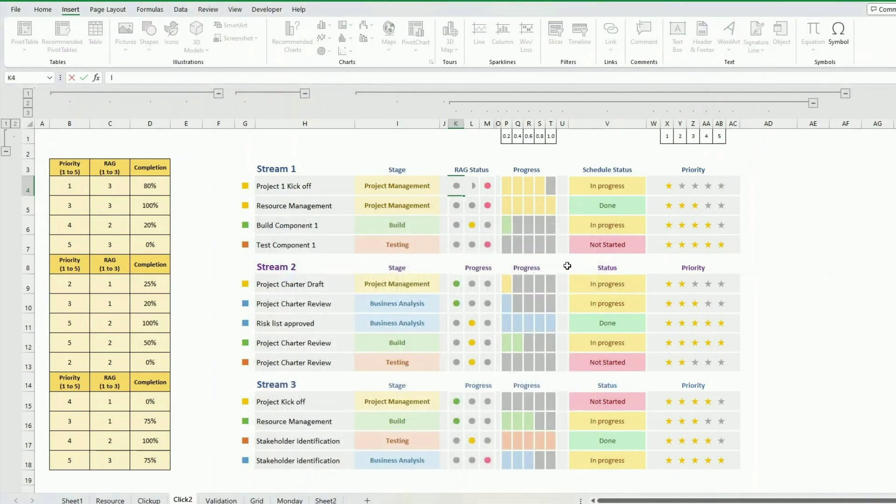
key("Return")
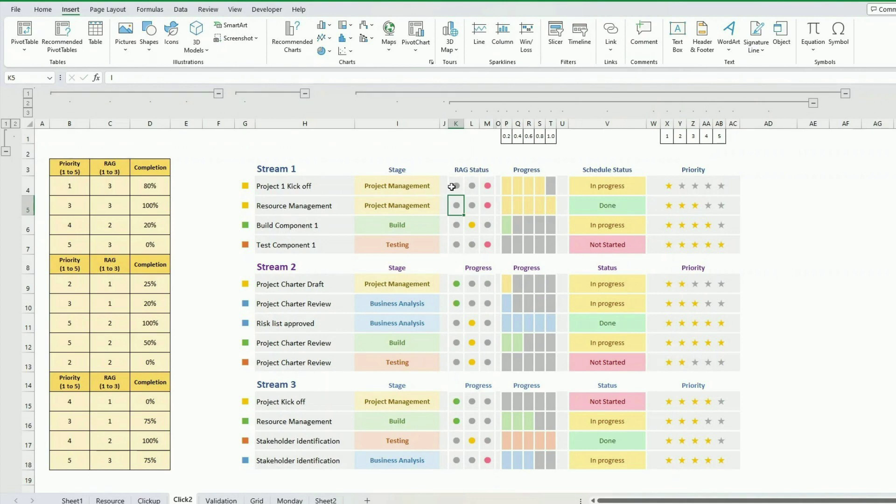
Examine the grey font colour choices for the Stream 1 RAG status circles in K4:M7.
left_click_drag(456, 187, 483, 245)
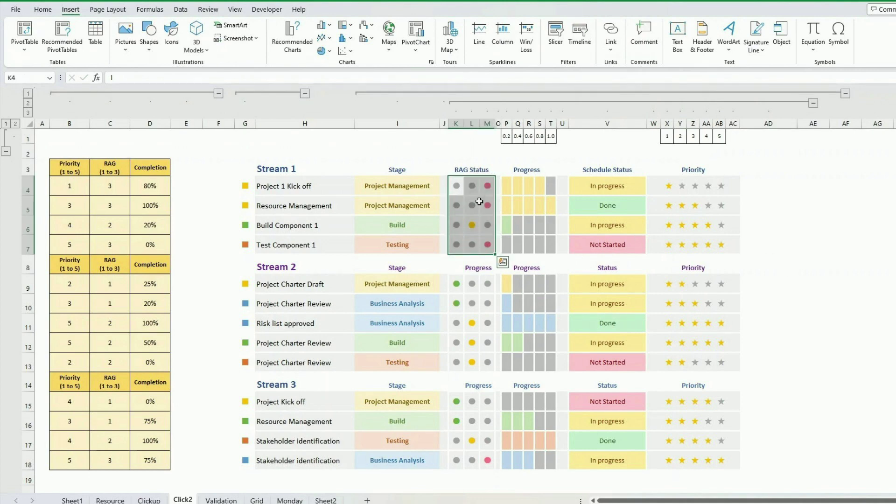
left_click(455, 184)
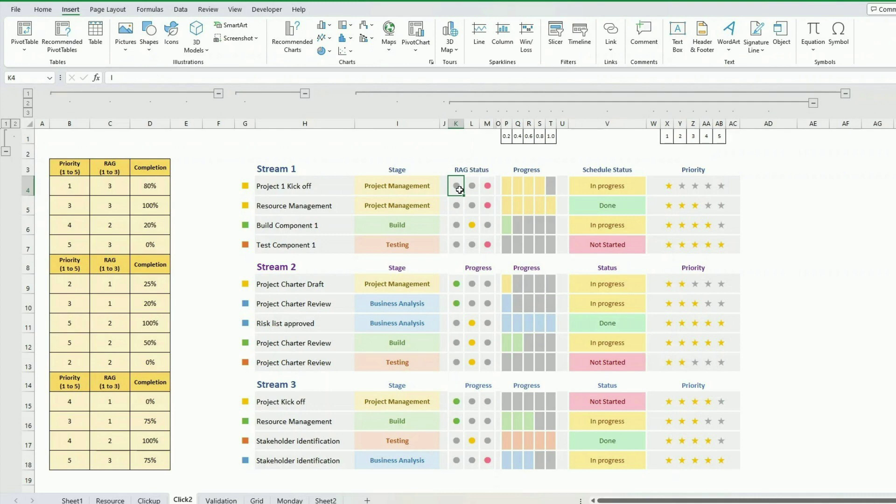
left_click_drag(459, 190, 487, 245)
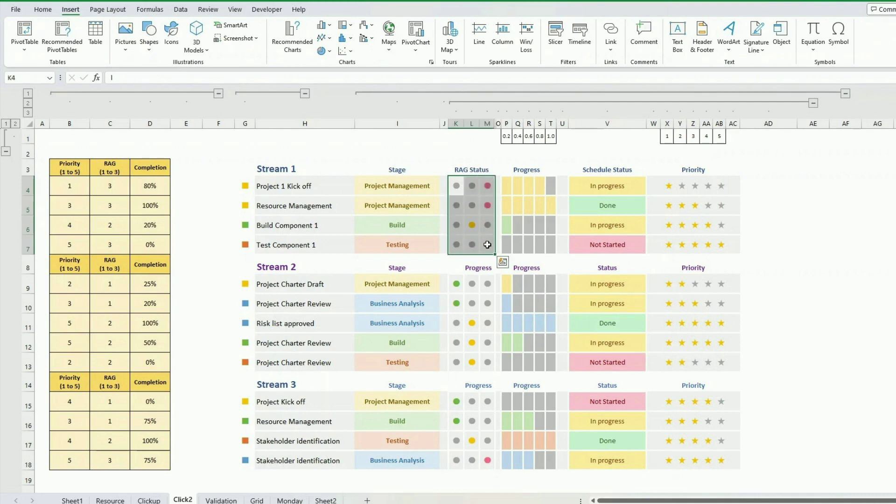
left_click(42, 10)
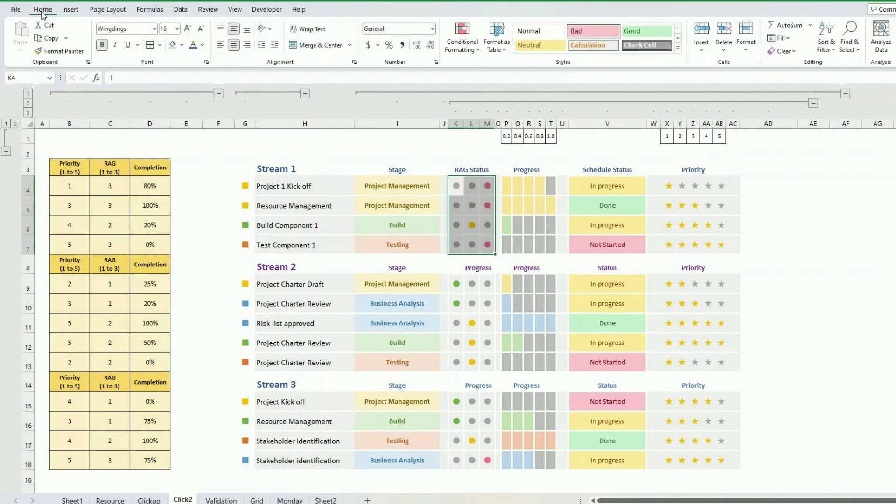
left_click(202, 46)
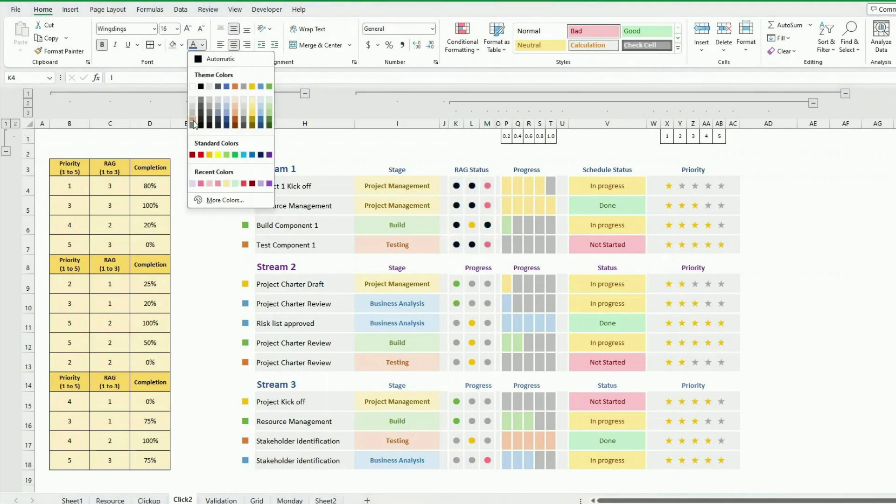
left_click(466, 188)
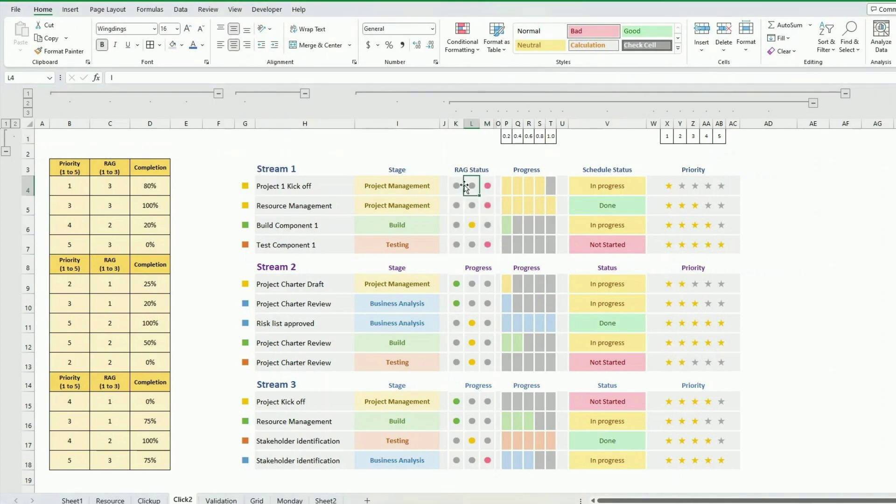
Inspect the formula and font colour of the =$C4=1 conditional formatting rule for RAG cell K4, and close the rules without changes.
left_click(455, 186)
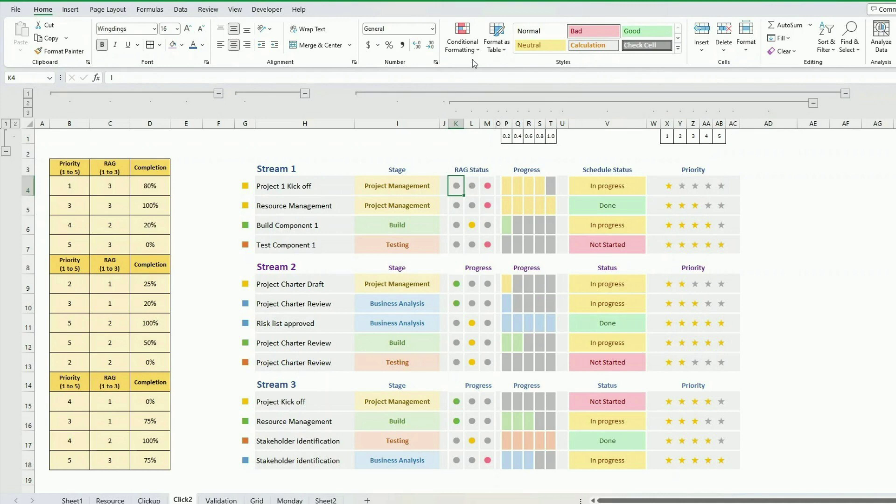
left_click(472, 47)
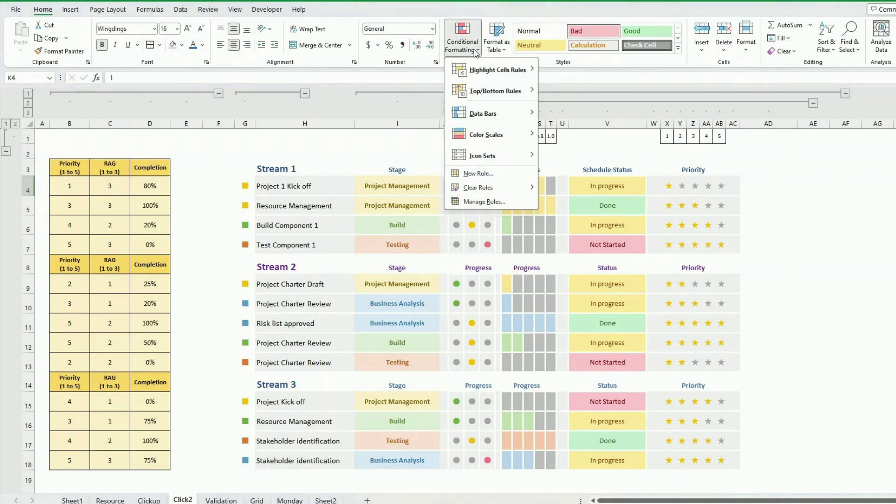
left_click(486, 202)
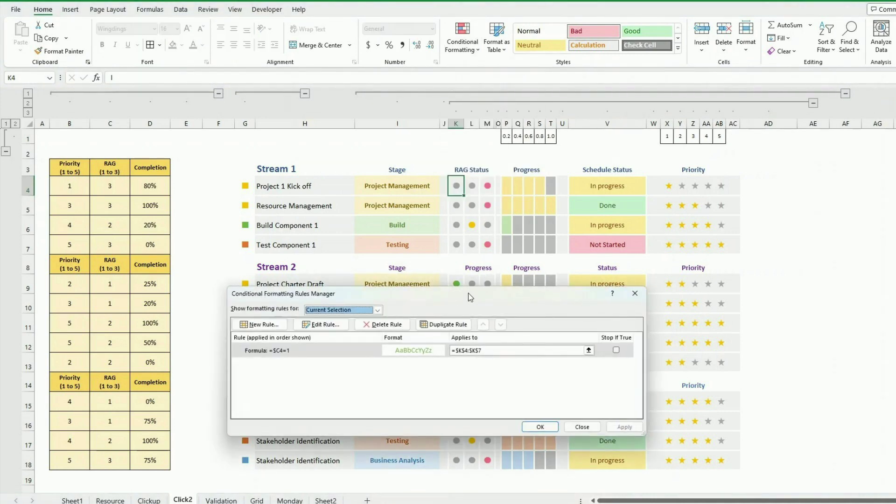
left_click_drag(470, 298, 501, 286)
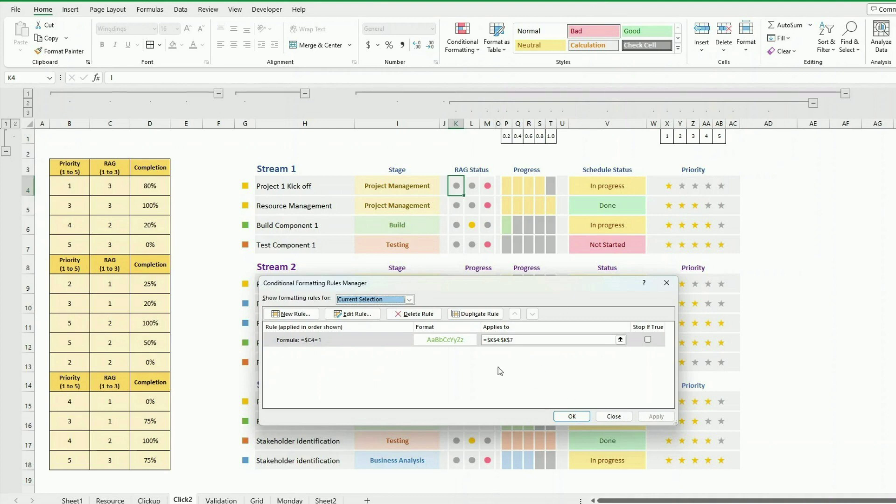
left_click(415, 334)
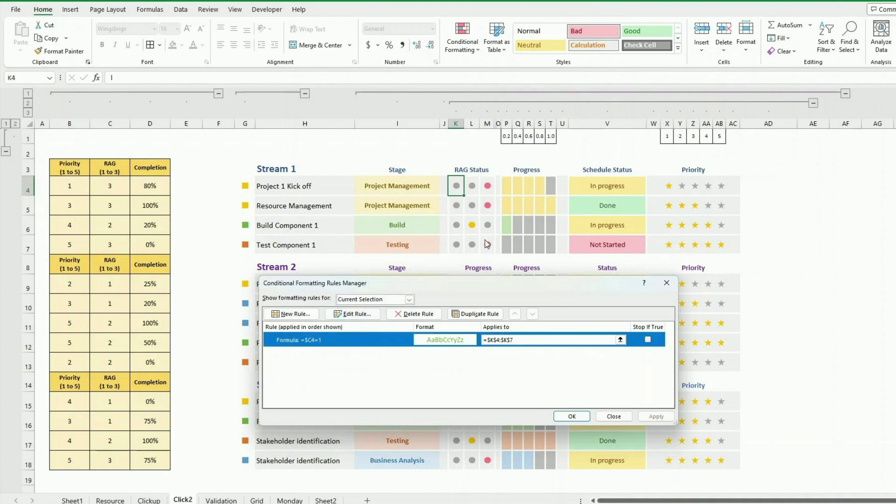
left_click(353, 315)
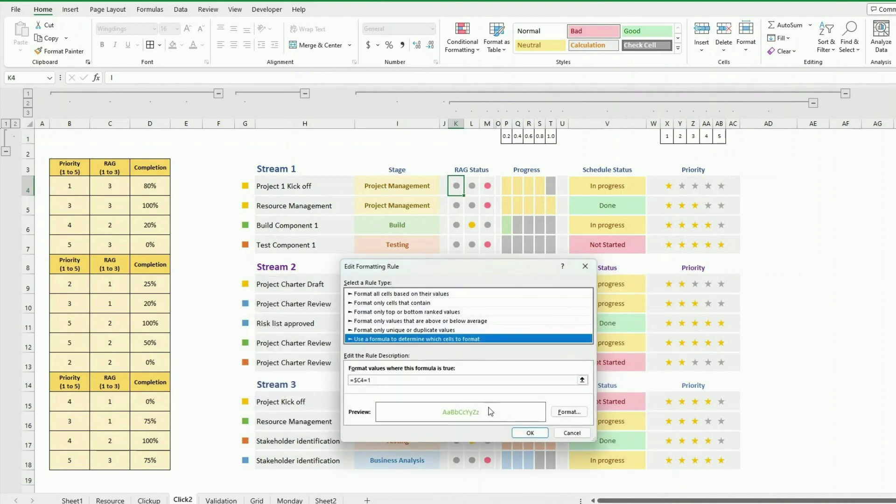
left_click(567, 413)
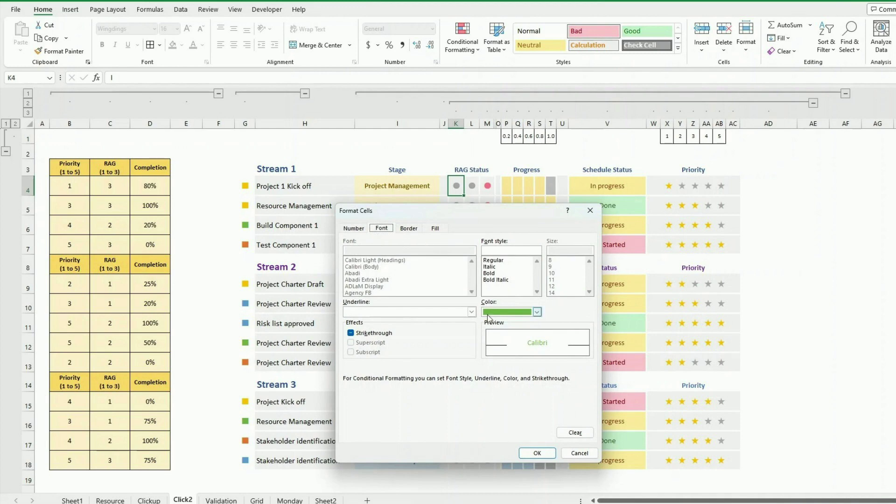
left_click(537, 453)
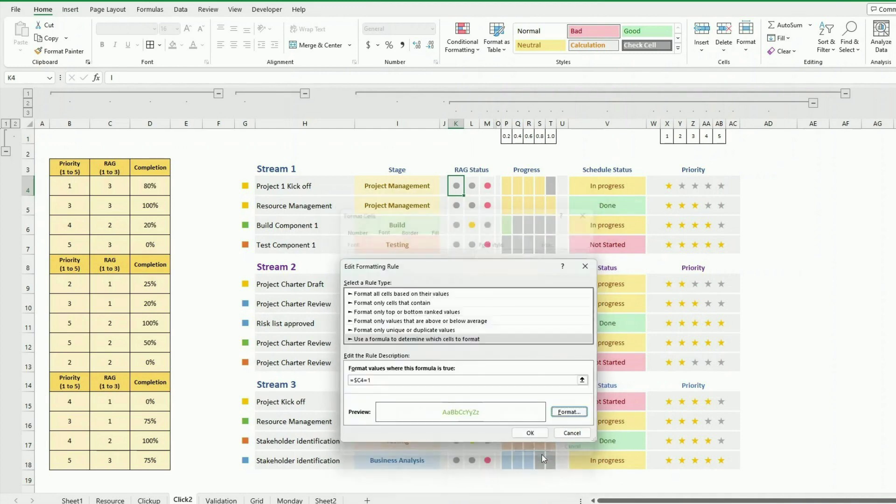
left_click(530, 432)
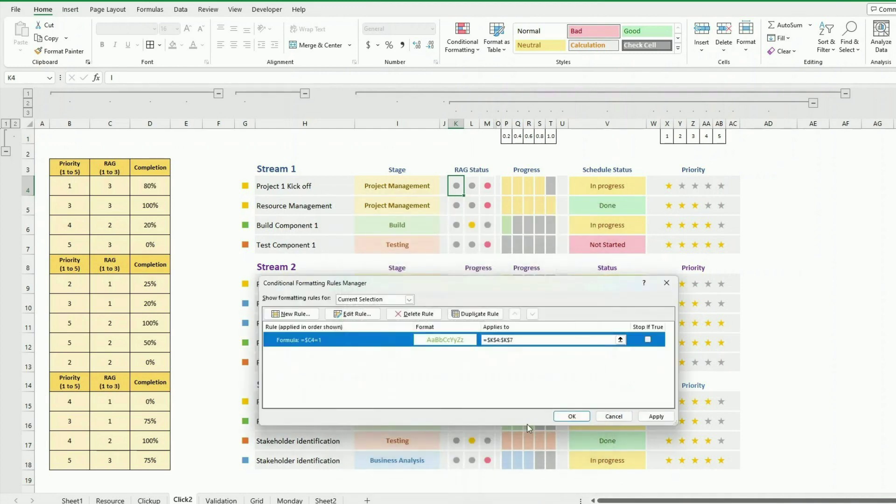
left_click(609, 416)
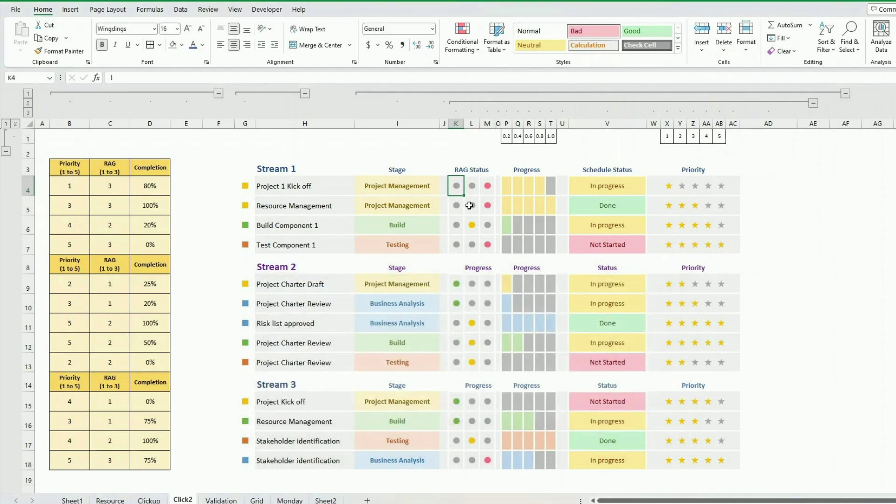
Fill the circle and formatting of RAG cell K4 down through K7.
left_click_drag(464, 197, 464, 254)
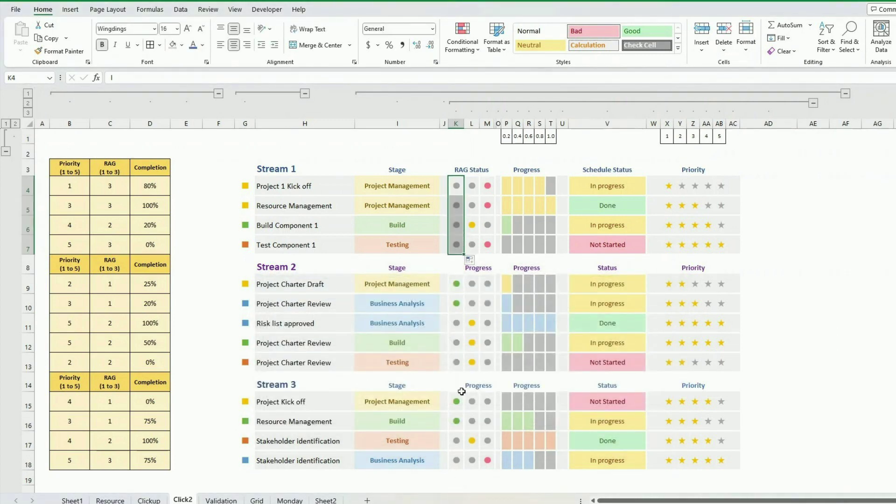
Inspect the formula and font colour of the =$C4=2 conditional formatting rule for RAG cell L4, and close the rules without changes.
left_click(473, 188)
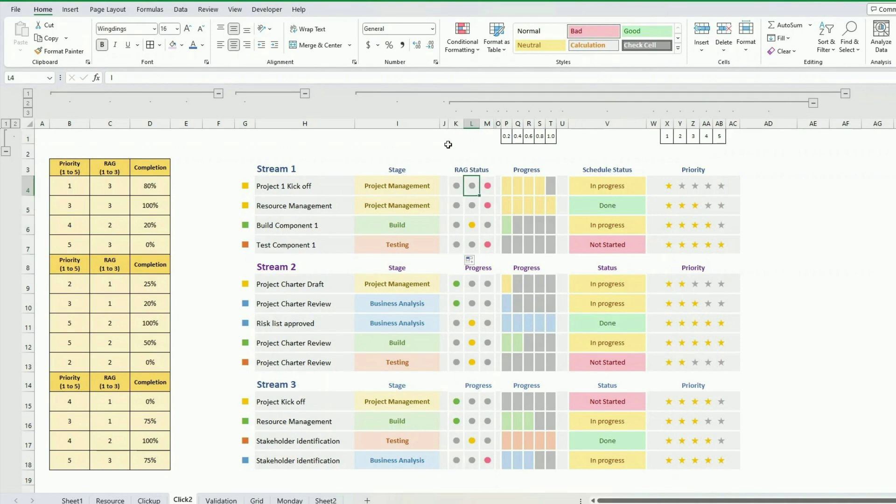
left_click(462, 37)
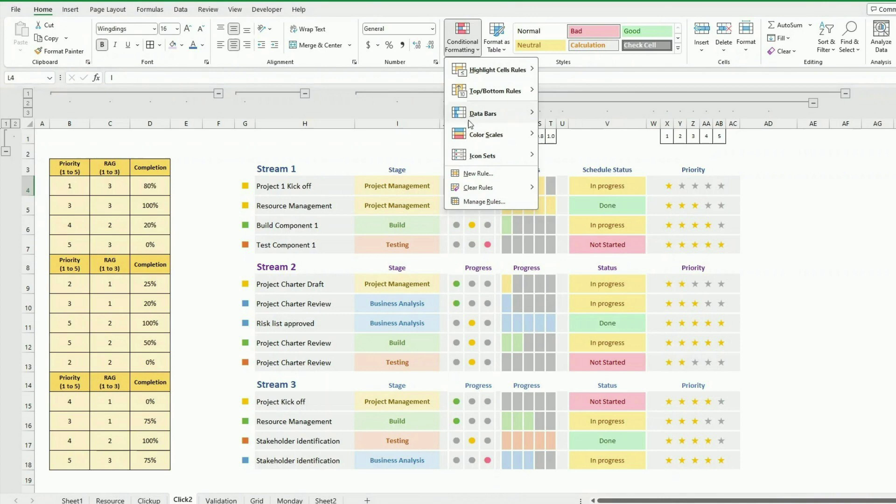
left_click(481, 202)
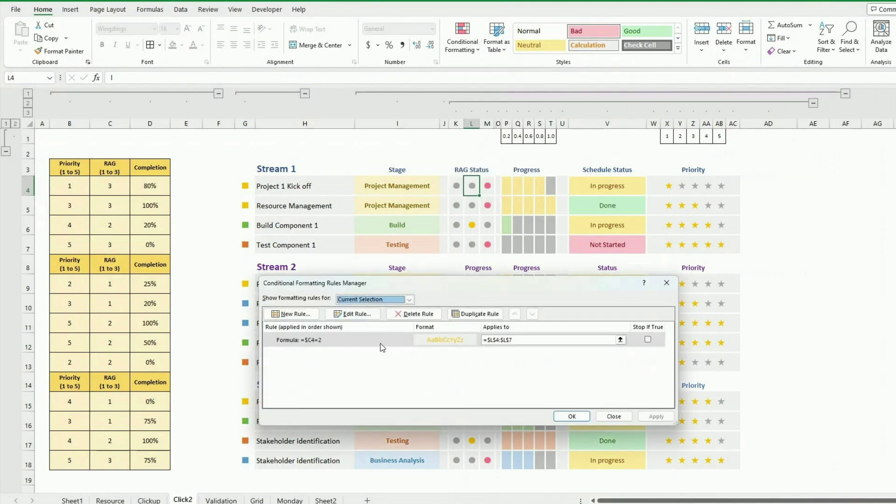
left_click(341, 341)
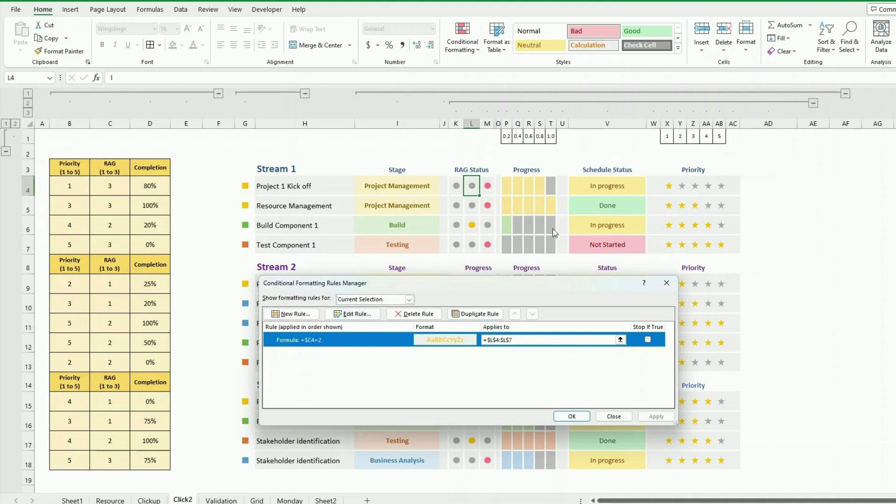
left_click(353, 314)
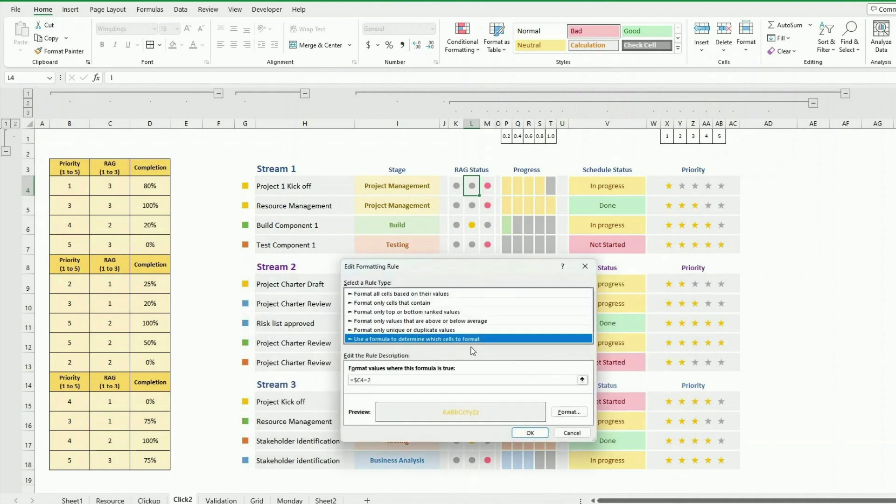
left_click(569, 412)
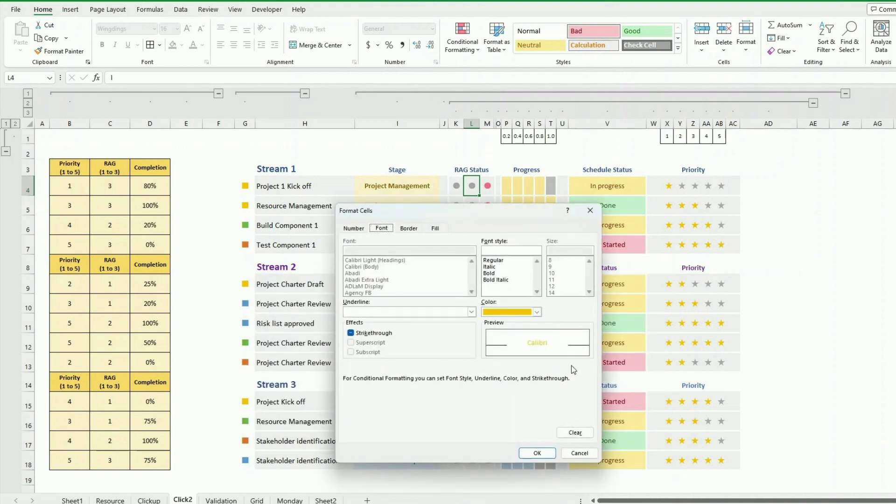
left_click(538, 312)
left_click(588, 316)
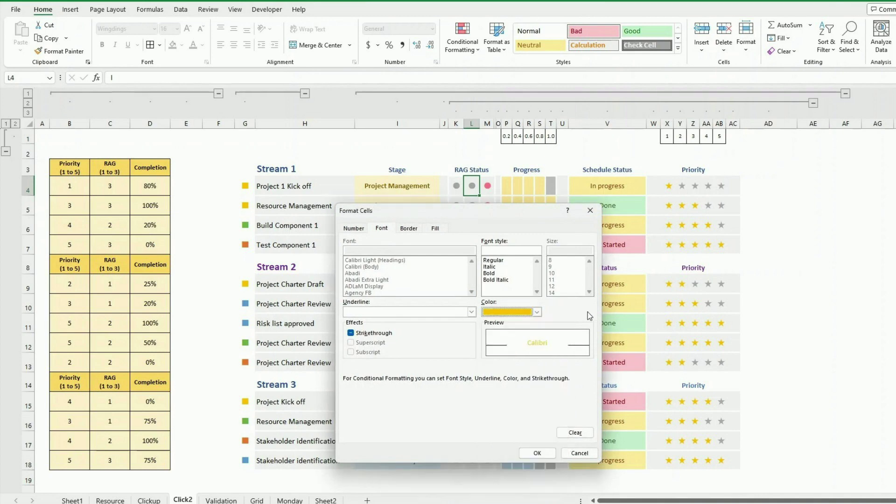
left_click(544, 453)
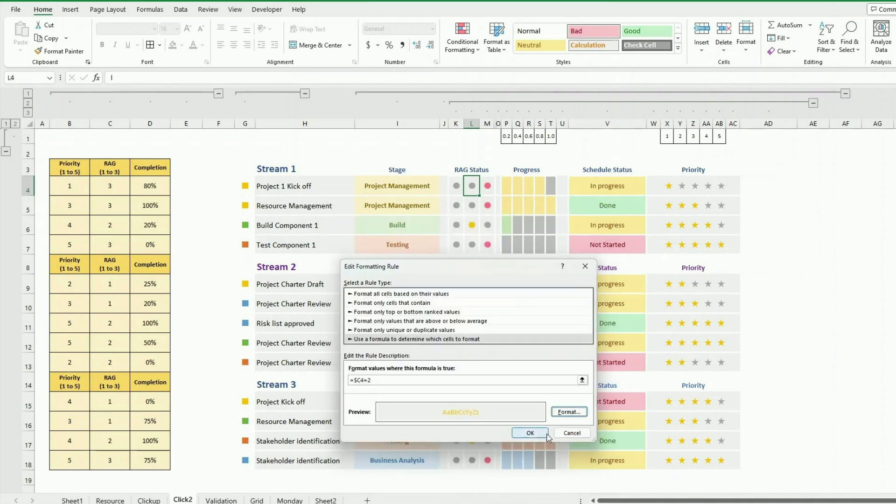
left_click(530, 433)
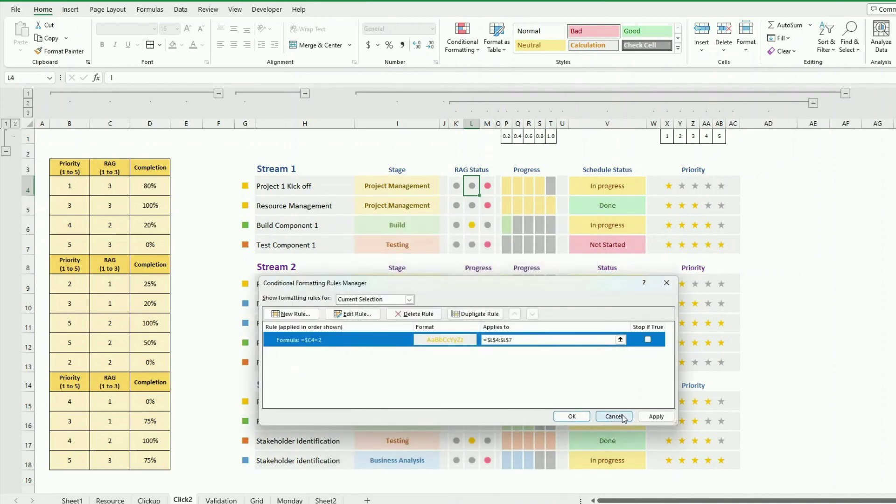
left_click(622, 416)
Inspect the formula and font colour choices of the =$C4=3 conditional formatting rule for RAG cell M4.
left_click(488, 184)
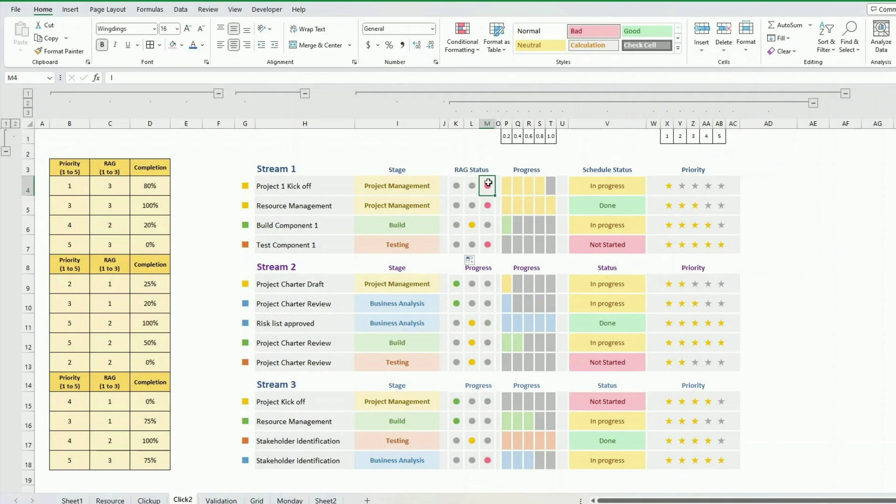
left_click(477, 57)
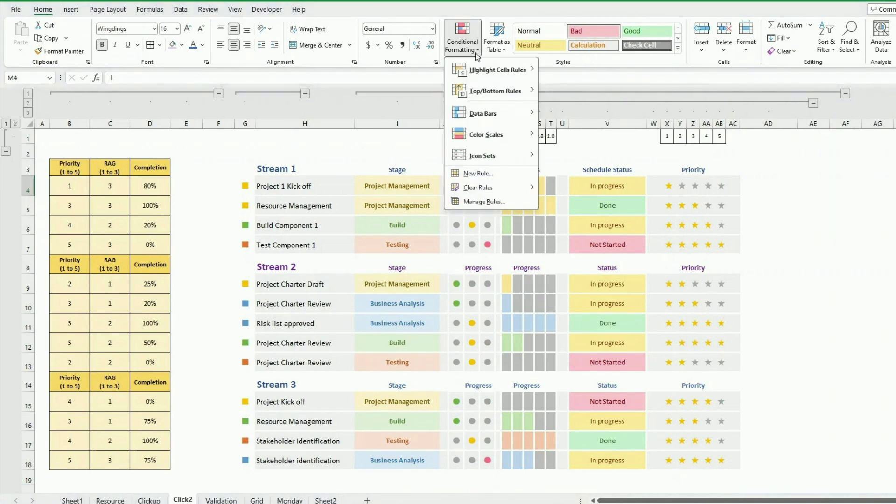
left_click(484, 202)
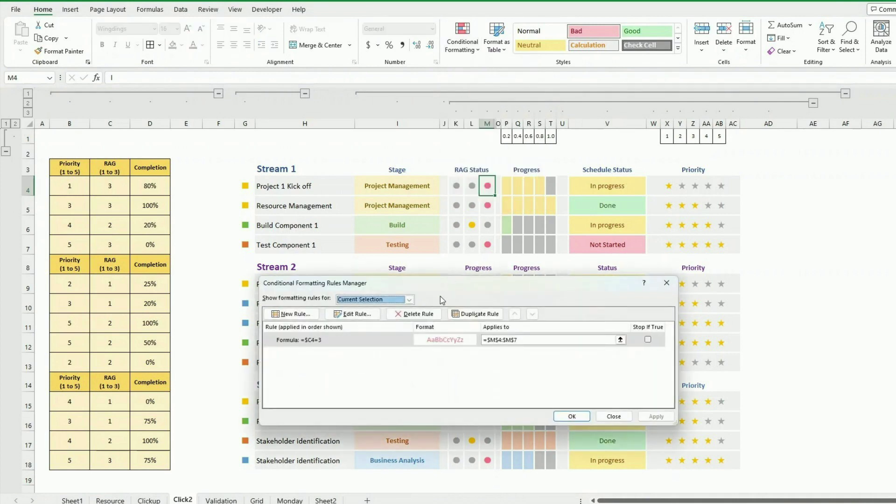
left_click(351, 314)
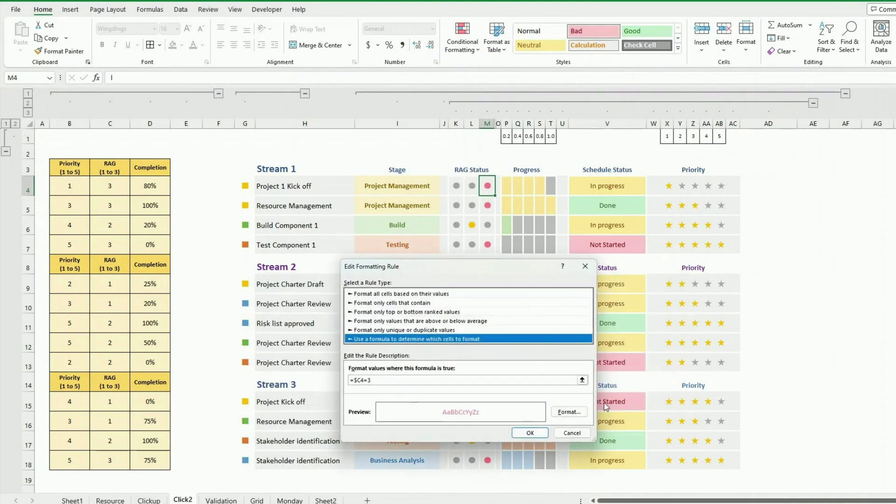
left_click(570, 413)
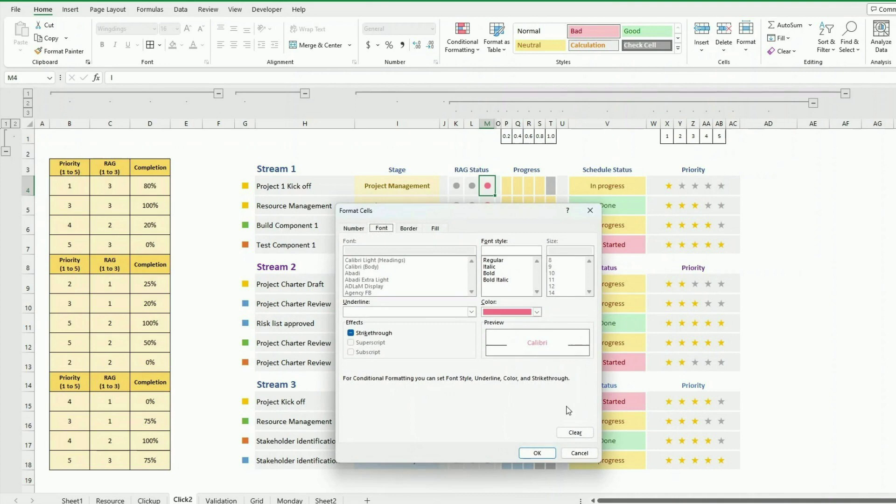
left_click(537, 311)
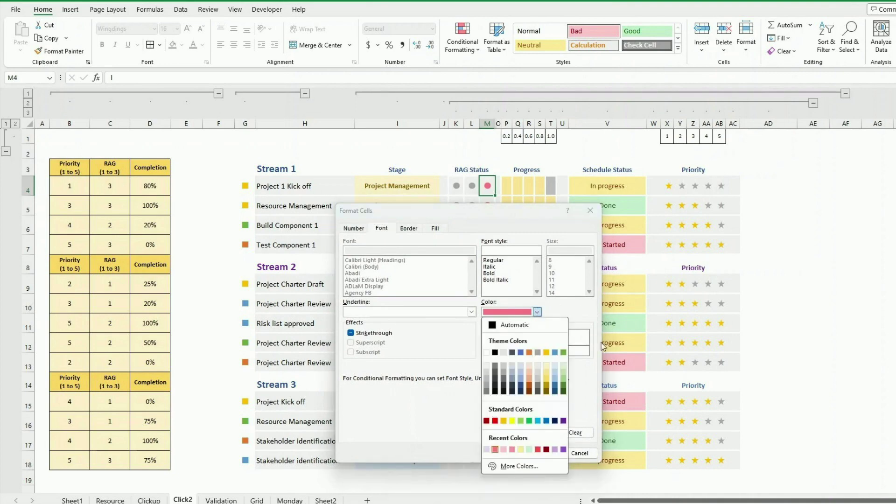
left_click(561, 313)
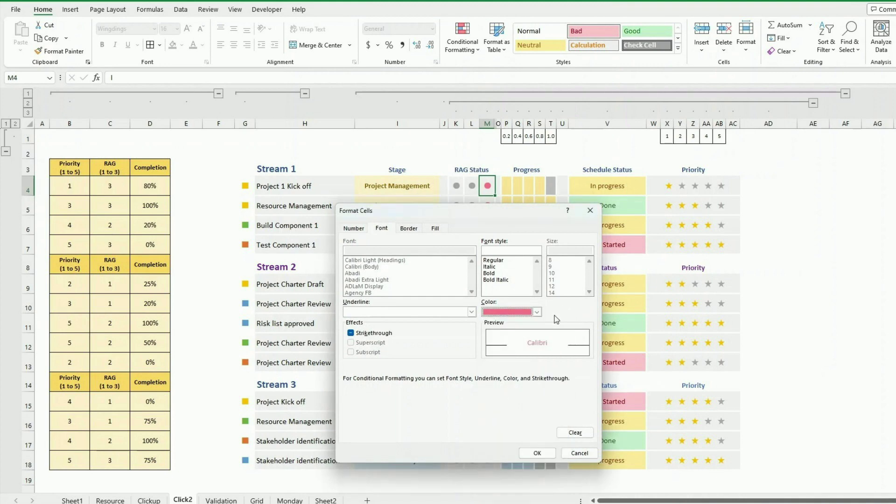
Inspect the custom colour definition behind the M4 rule's pink font, and close the rule without changes.
left_click(537, 311)
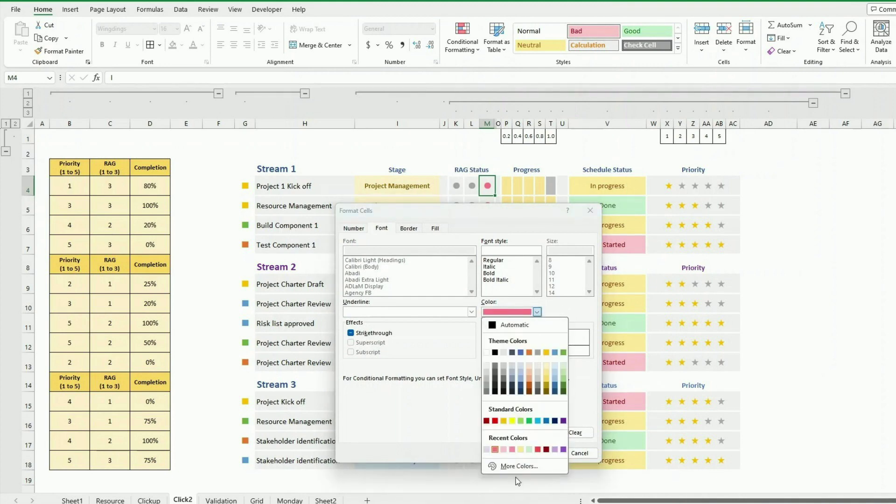
left_click(517, 467)
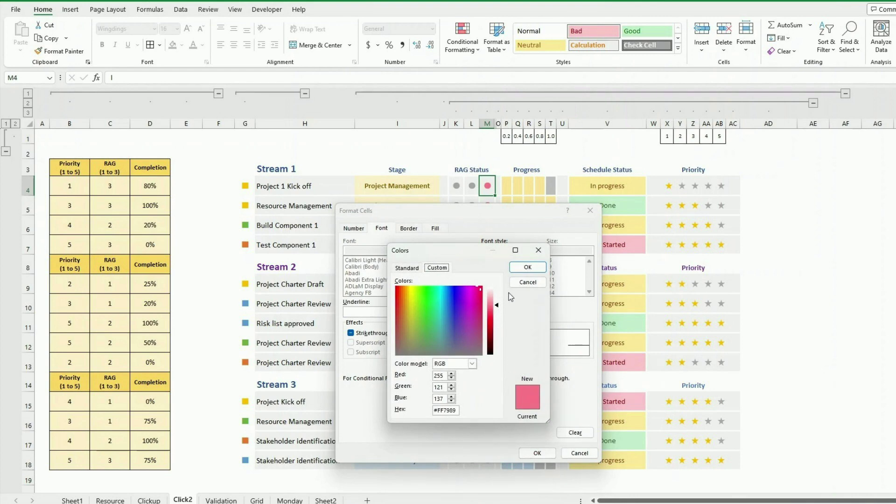
left_click(527, 283)
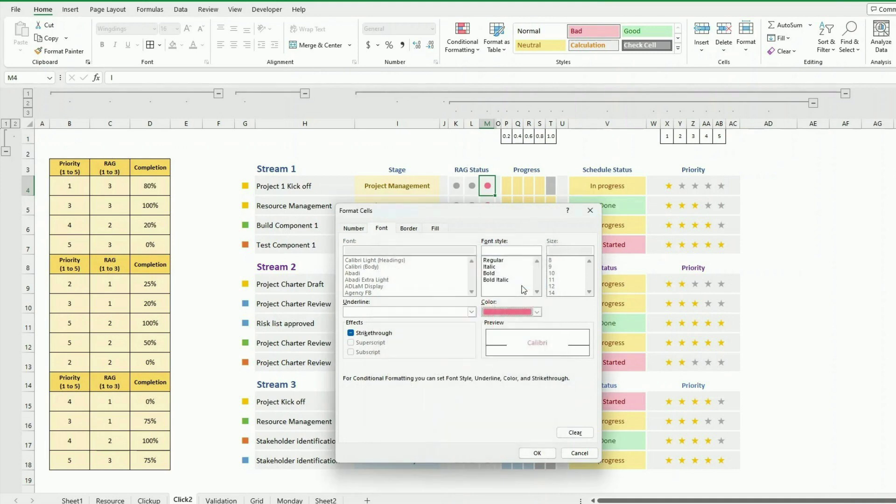
left_click(536, 452)
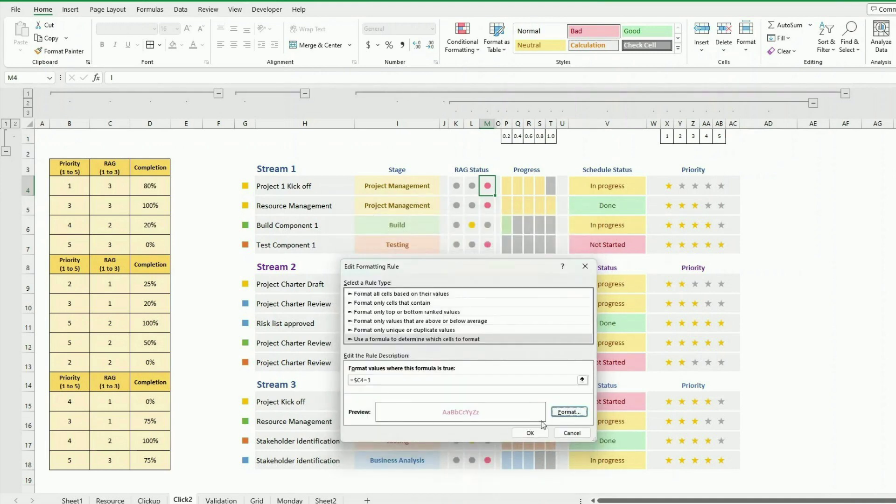
left_click(530, 433)
left_click(571, 412)
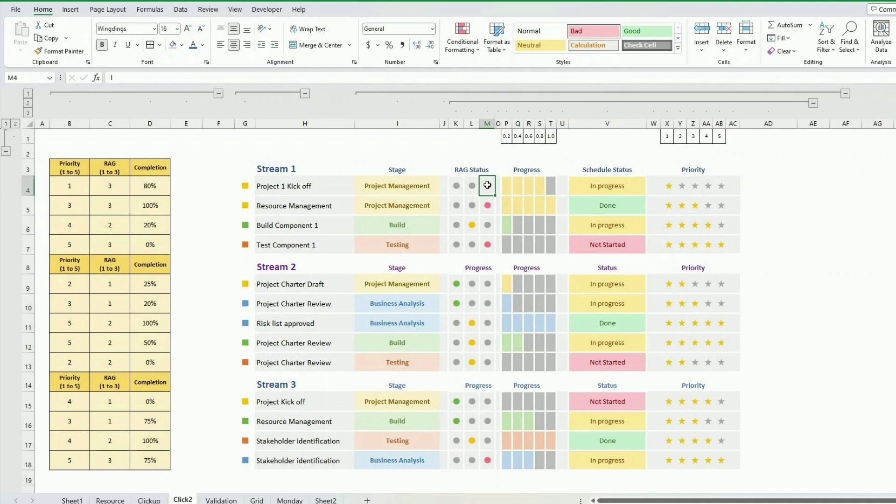
Examine the Stream 1 progress bar cells P4:T7 and the threshold row P1:T1 above them.
left_click_drag(509, 188, 551, 237)
left_click(505, 183)
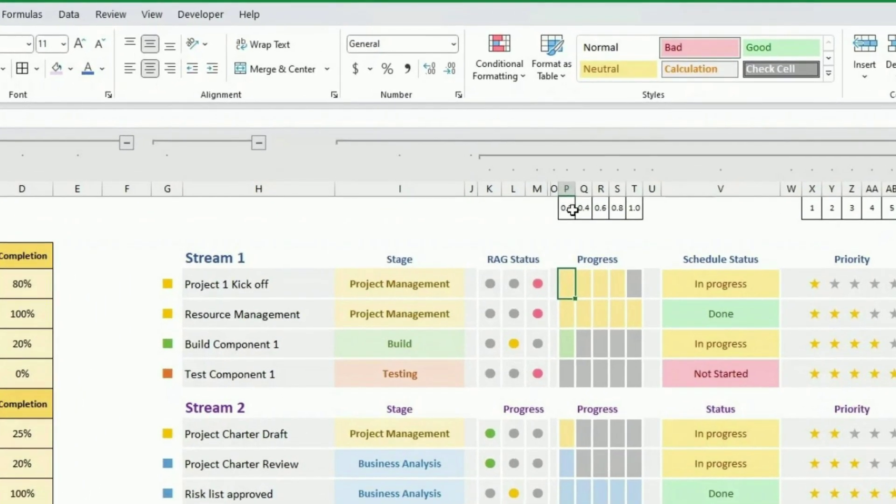
left_click_drag(566, 208, 628, 212)
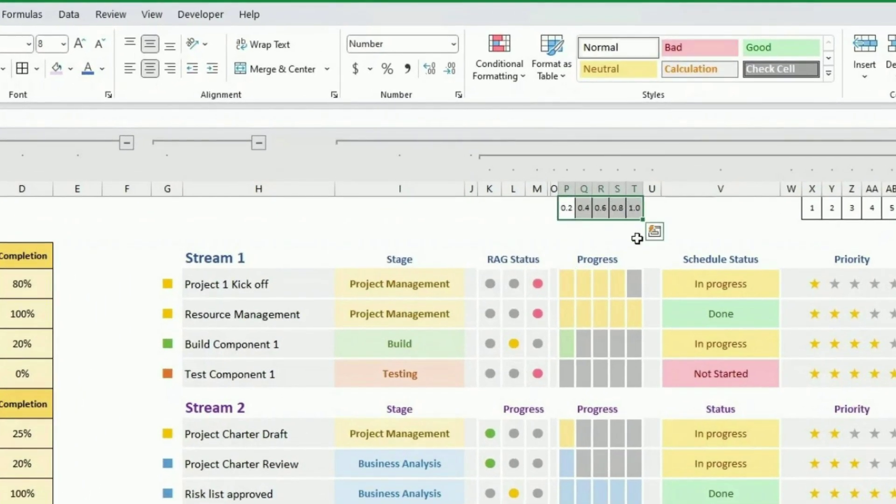
Check the default grey fill colour of the Stream 1 progress cells P4:T7 without changing it.
left_click_drag(570, 282, 629, 369)
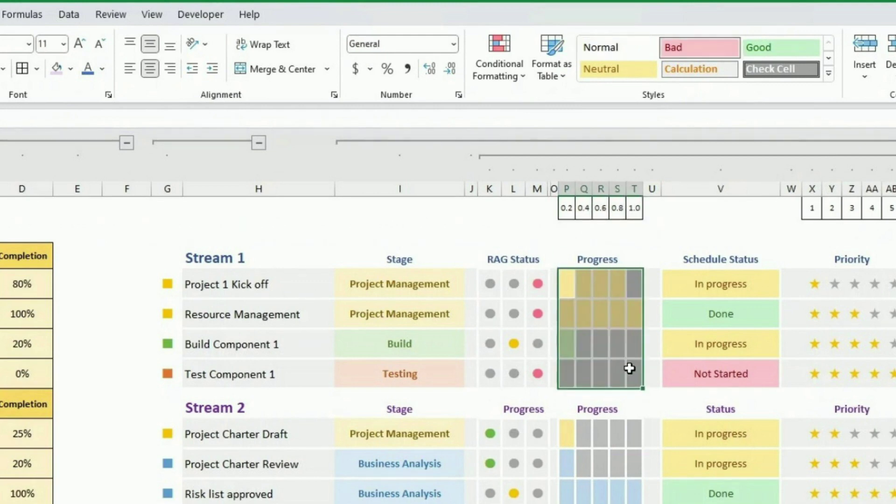
left_click(73, 72)
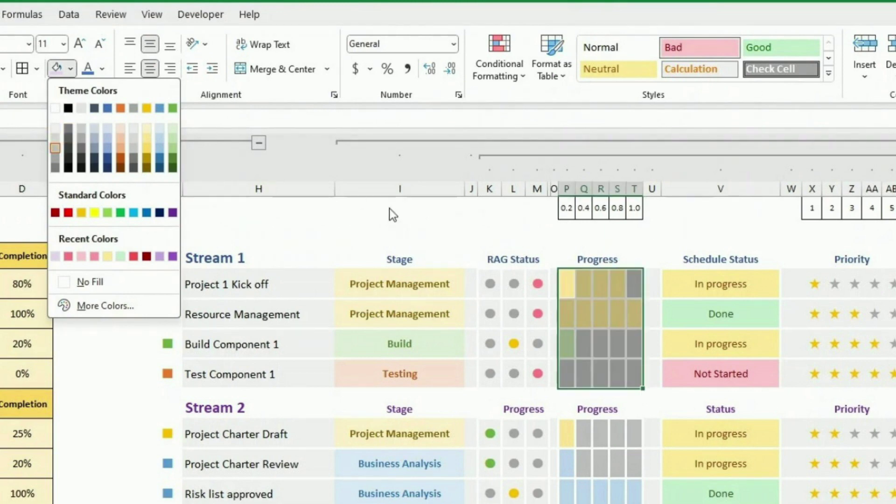
left_click(578, 371)
left_click(582, 374)
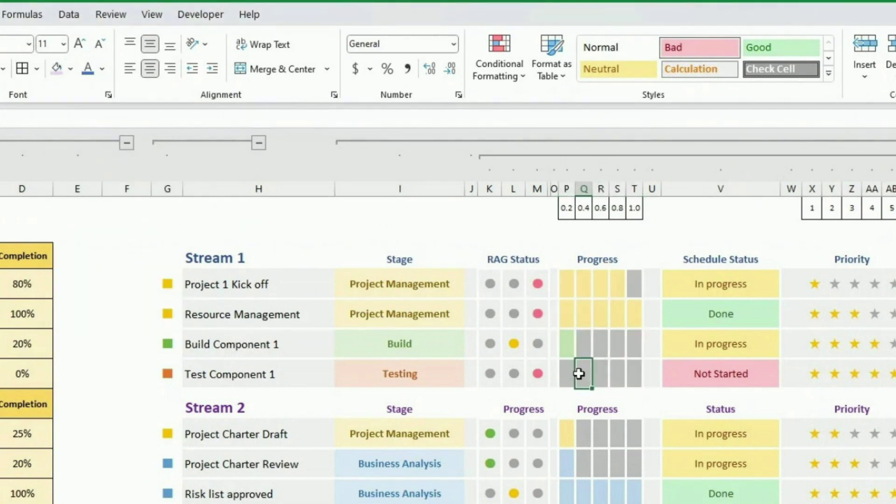
left_click(513, 374)
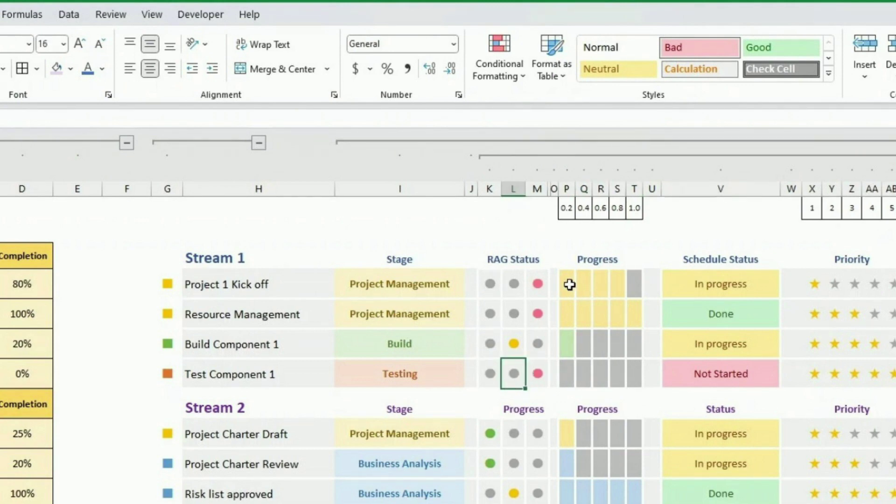
Inspect the progress cell P4 conditional formatting rules, including the formula =AND($I4=Stage4,$D4>=P$1), and close them without changes.
left_click(569, 284)
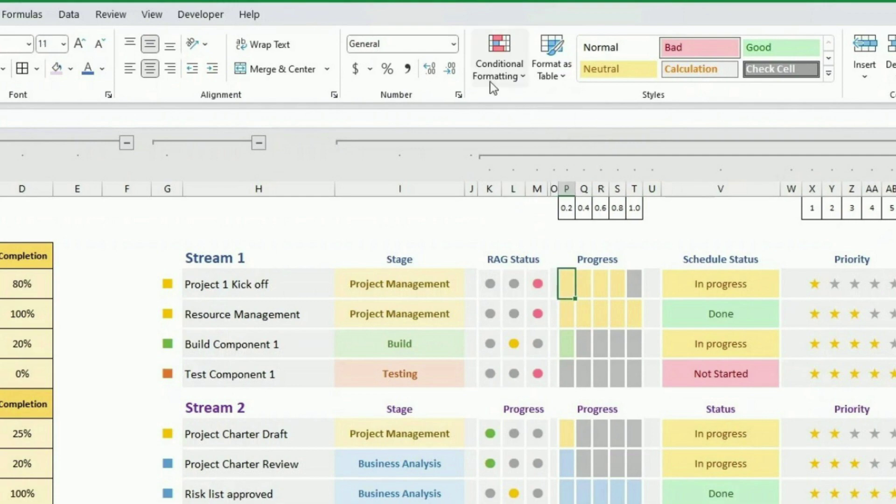
left_click(493, 83)
left_click(544, 306)
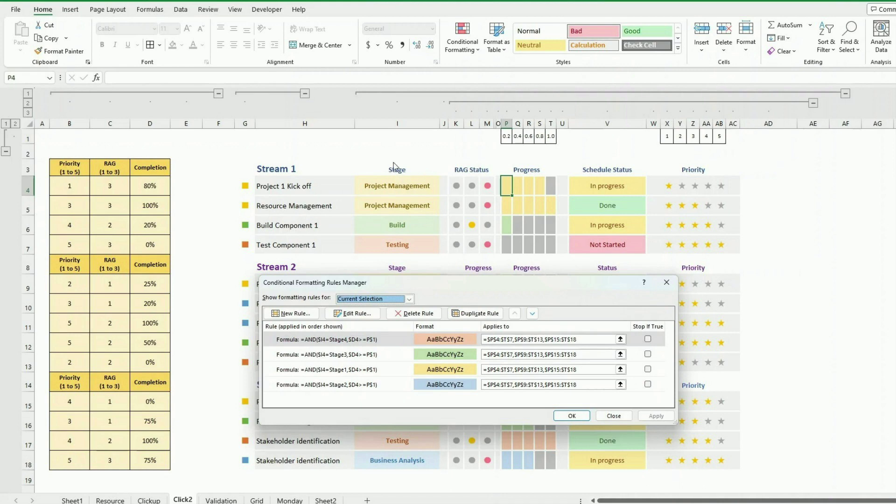
left_click(390, 336)
left_click(364, 314)
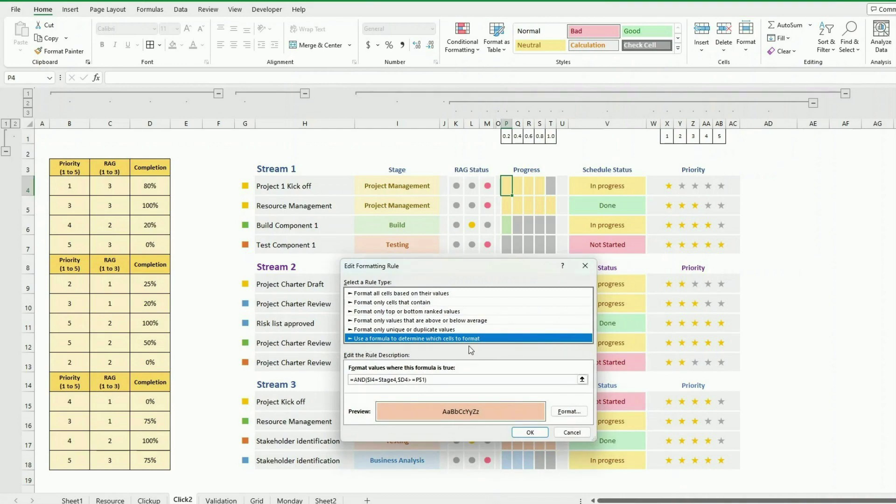
left_click_drag(512, 265, 510, 257)
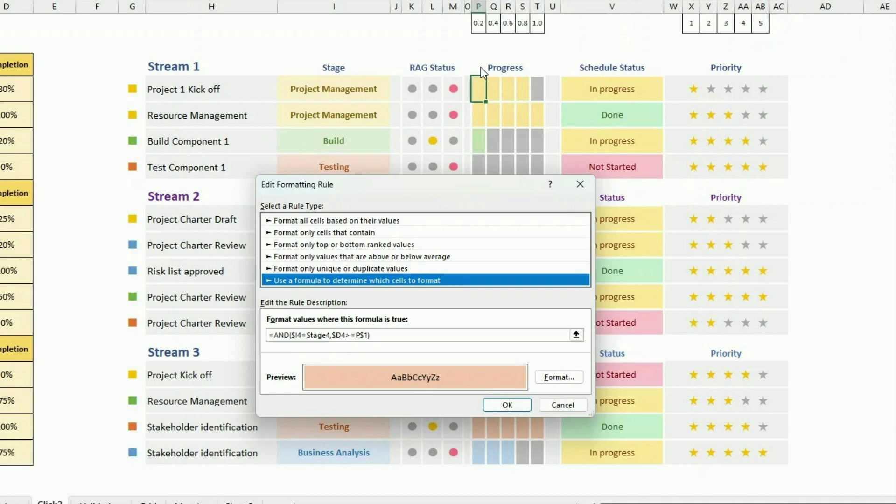
key("Tab")
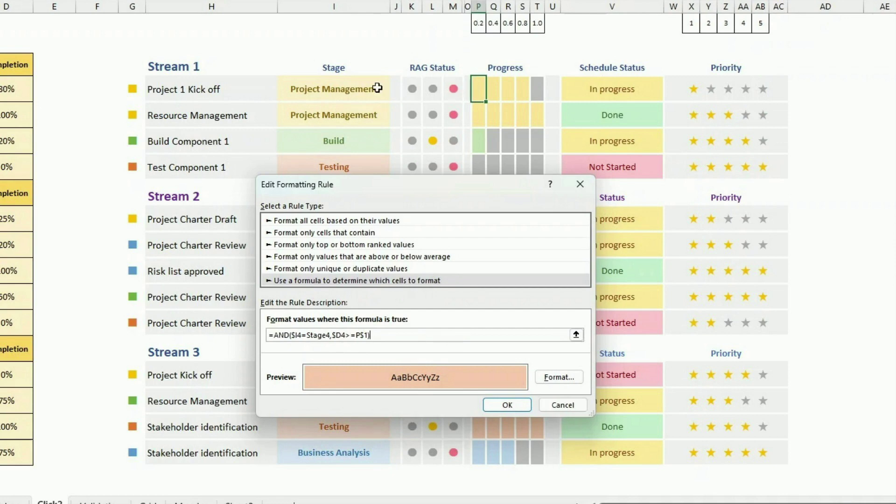
left_click(497, 403)
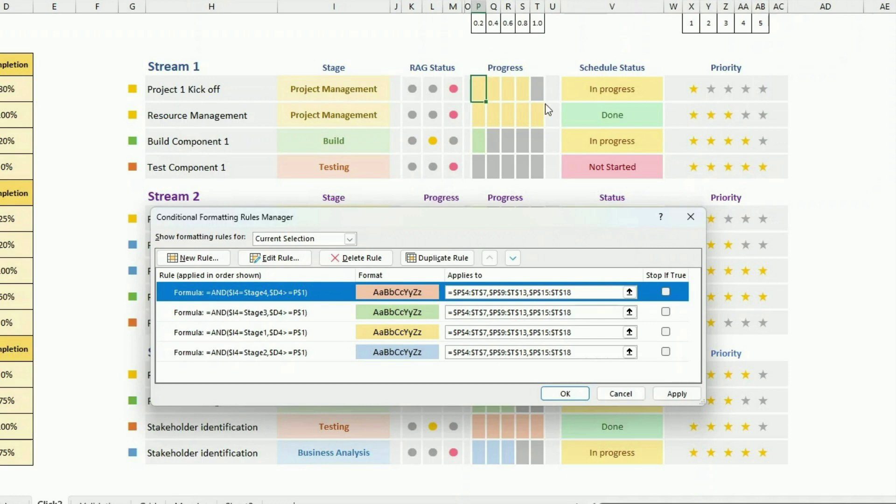
left_click(563, 394)
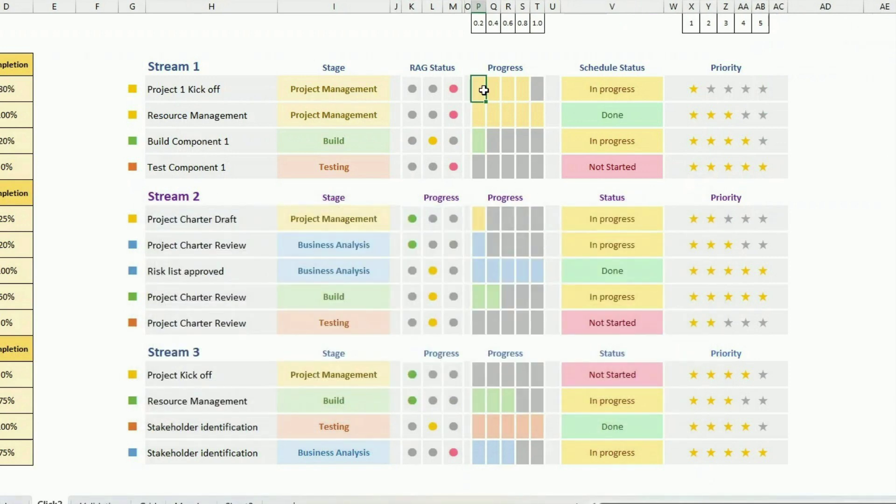
left_click(479, 140)
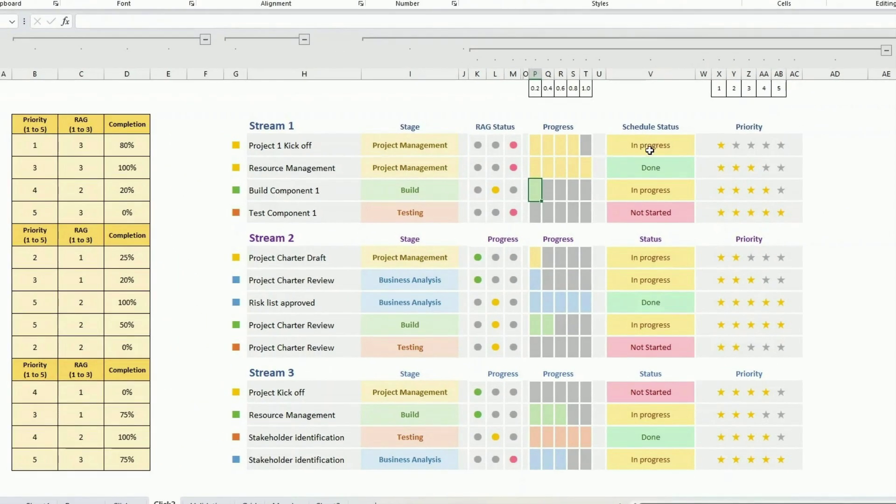
Inspect the IFS formula and the =D4=1 and =D4>0 conditional formatting rules of Schedule Status cell V4.
left_click(650, 148)
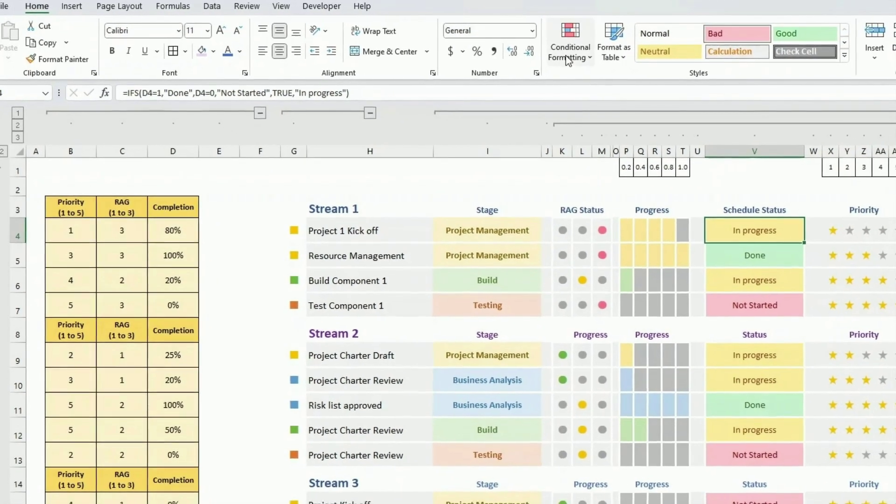
left_click(568, 60)
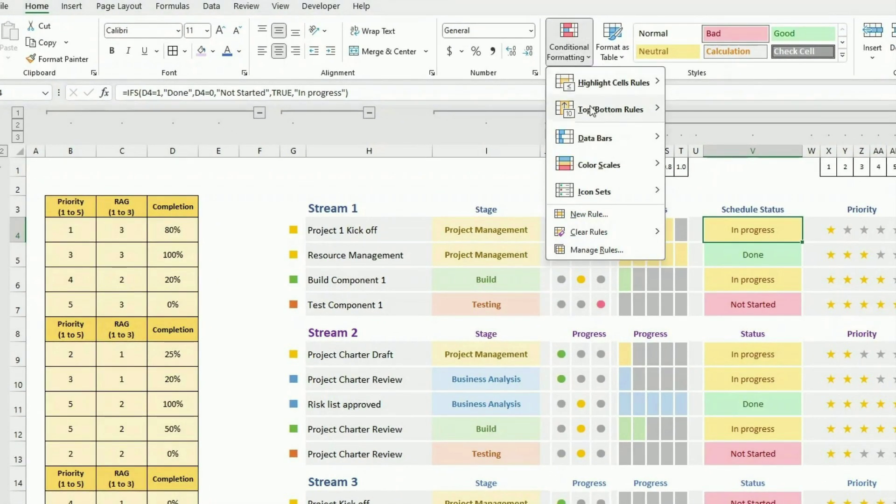
left_click(616, 250)
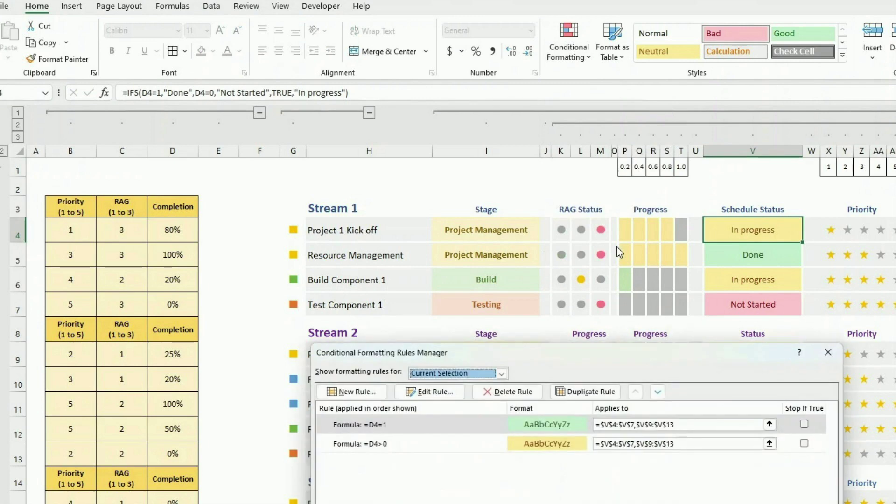
left_click_drag(583, 356, 401, 214)
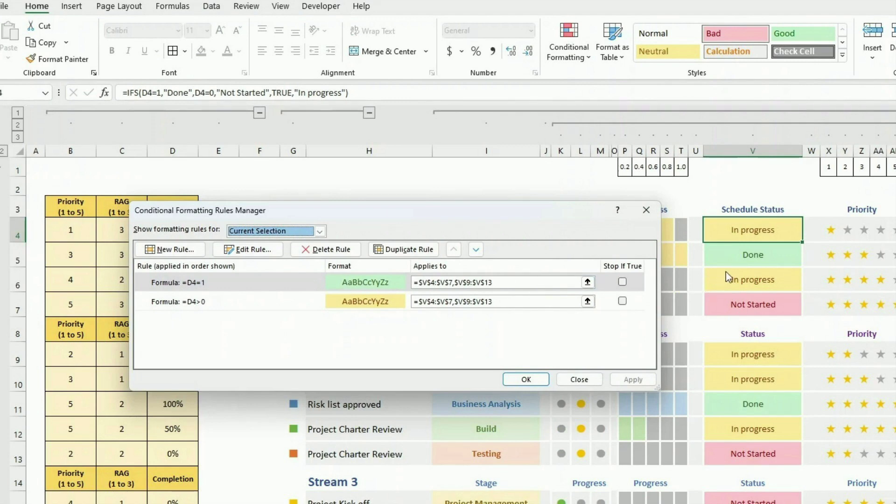
left_click(351, 303)
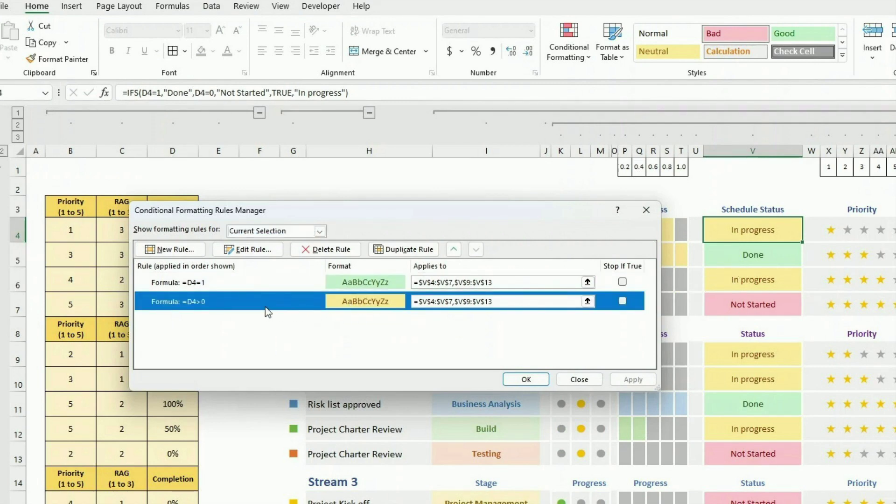
left_click(578, 380)
Fill the Stream 1 Schedule Status cells V4:V7 with the light pink recent colour.
left_click_drag(770, 231, 761, 301)
left_click(212, 51)
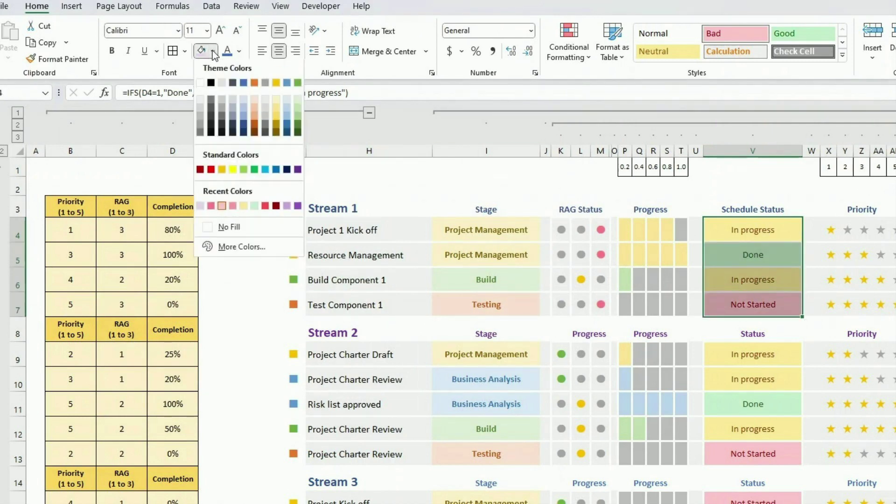
left_click(222, 207)
left_click(780, 223)
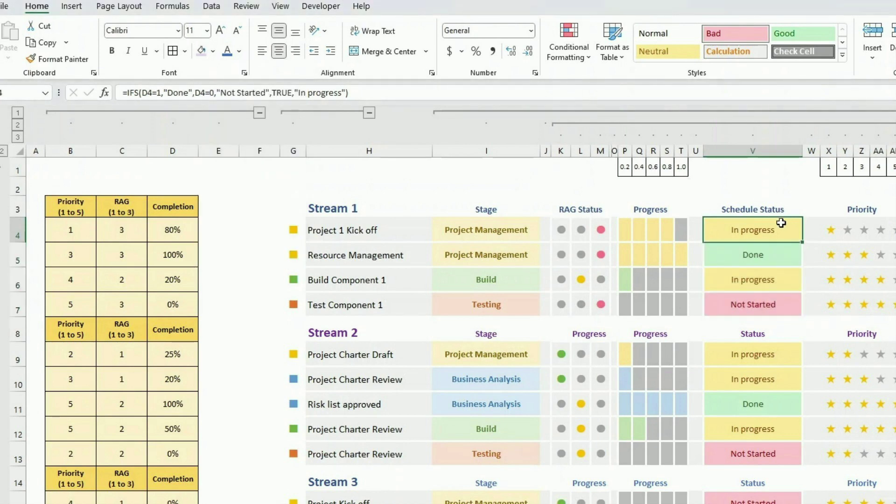
Look up the star character in the Wingdings symbol set for priority cell X4, without inserting it.
left_click_drag(830, 230, 889, 231)
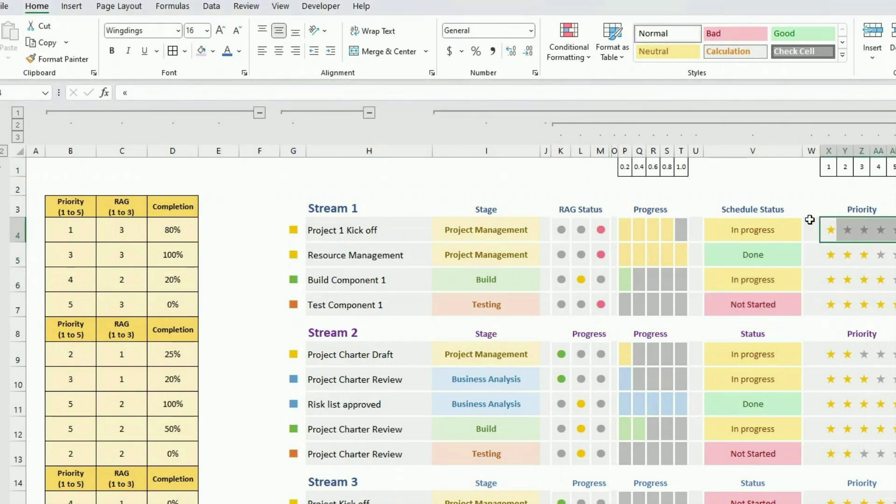
left_click(827, 230)
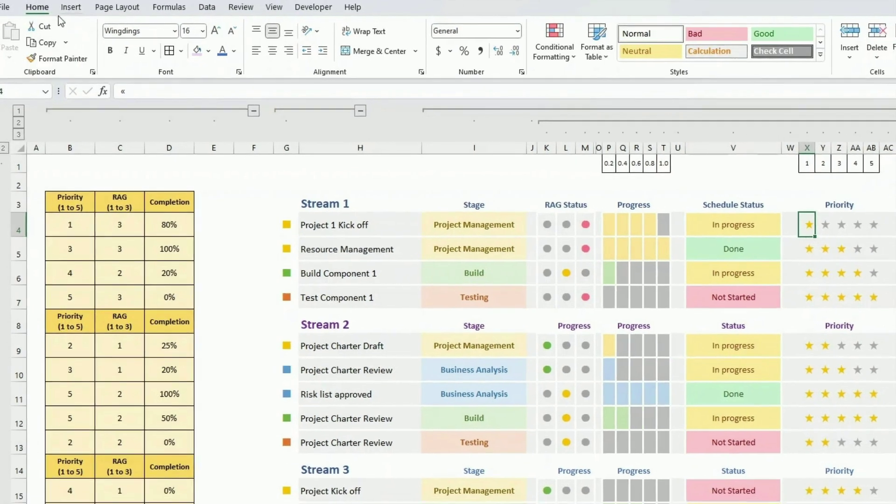
left_click(71, 6)
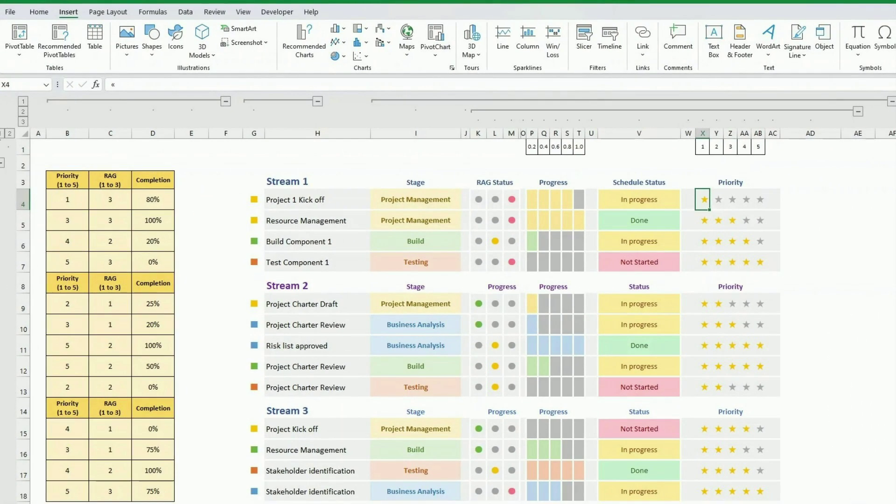
left_click(889, 42)
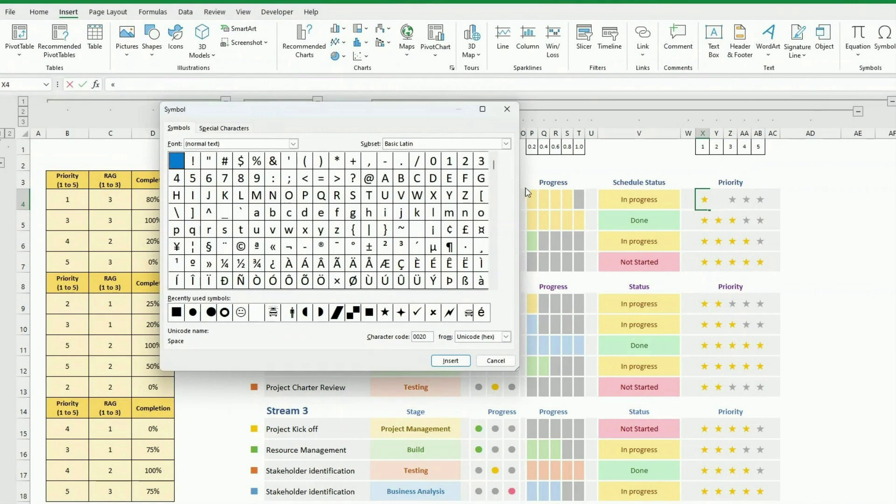
left_click(293, 143)
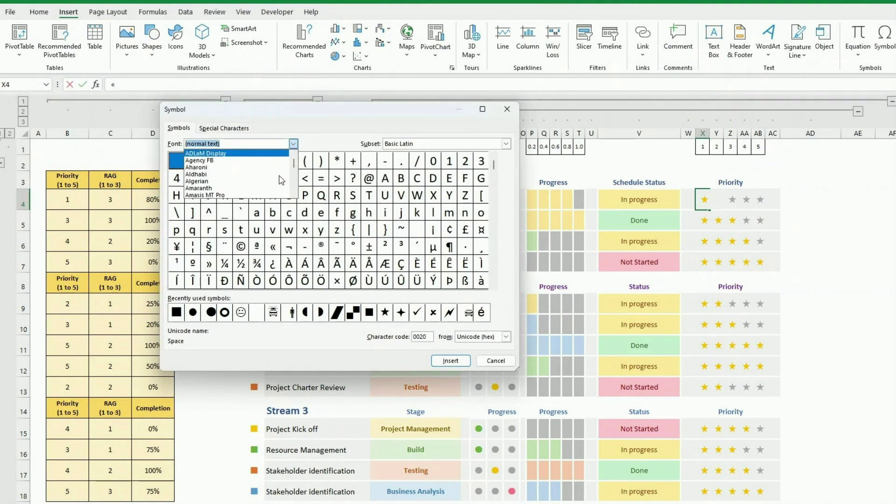
type("w")
left_click(234, 168)
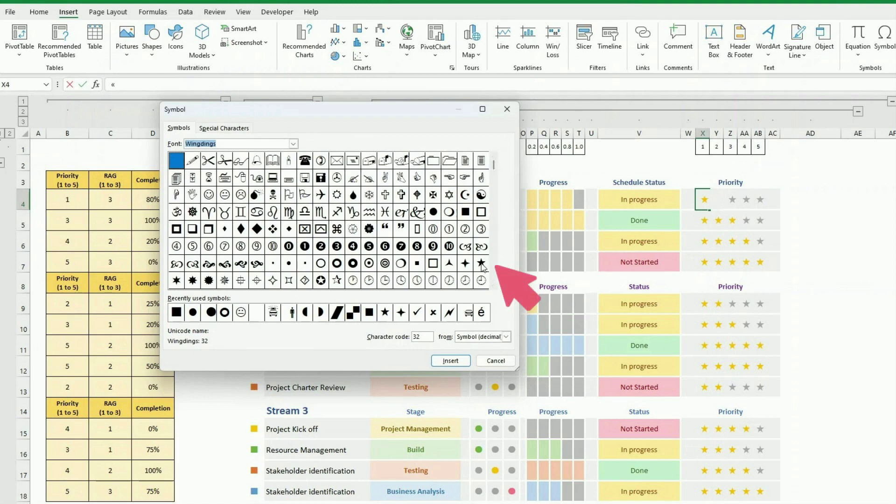
left_click(495, 360)
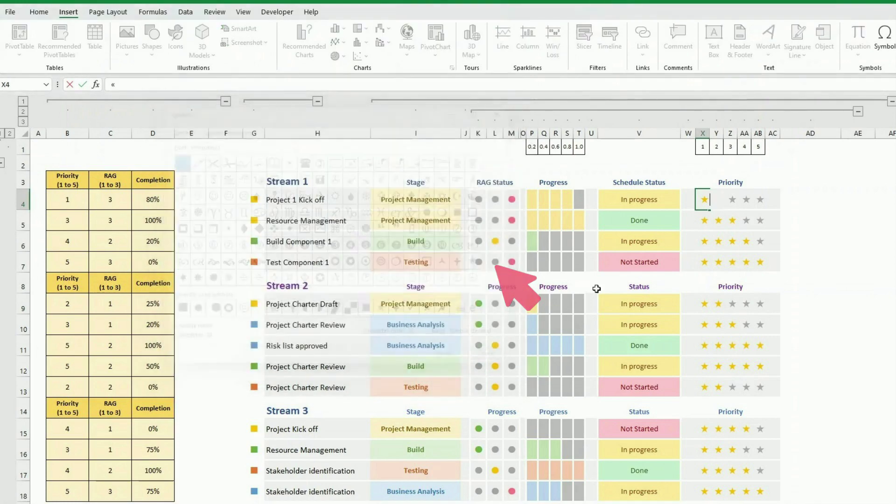
left_click(836, 185)
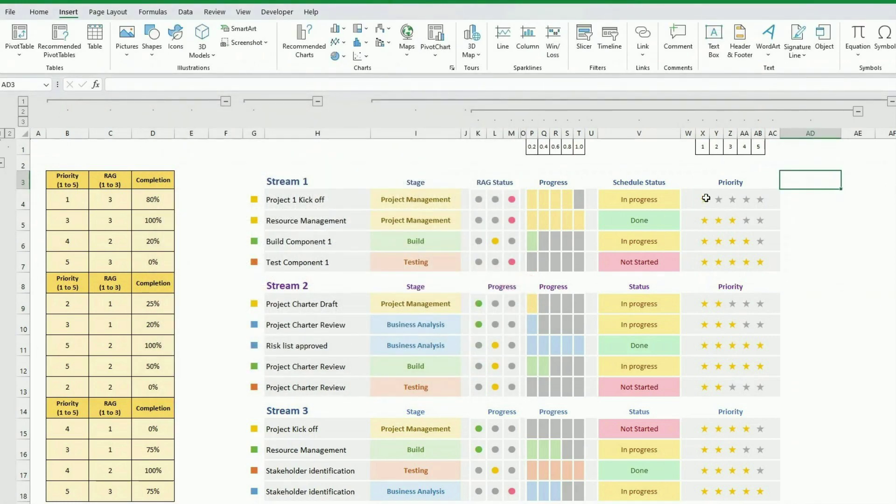
Check the default grey font colour of the Stream 1 priority stars X4:AB7 without changing it.
left_click_drag(705, 198, 759, 262)
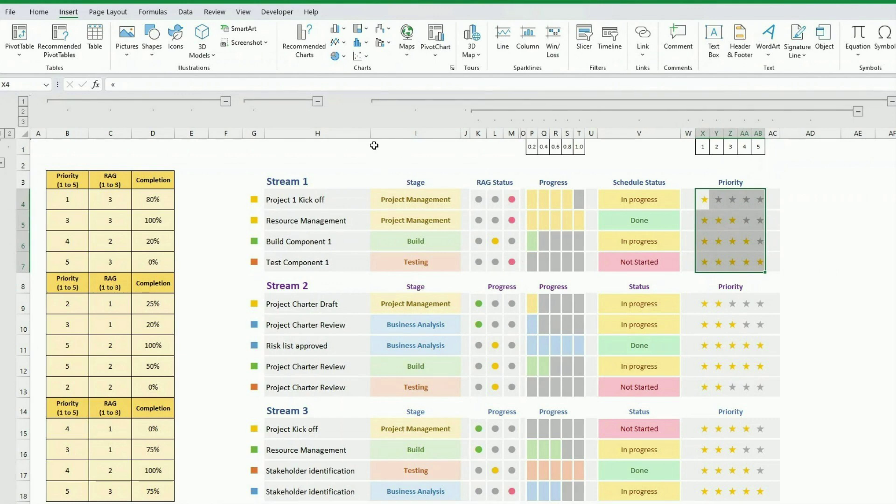
left_click(38, 16)
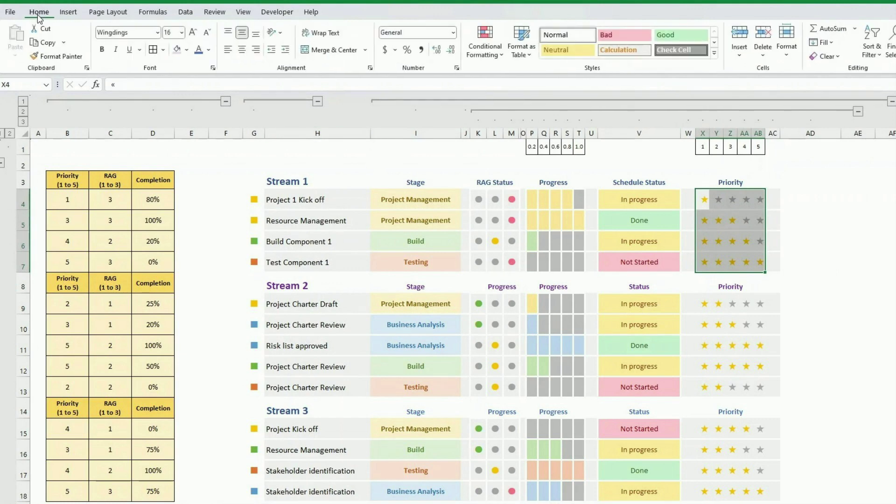
left_click(209, 49)
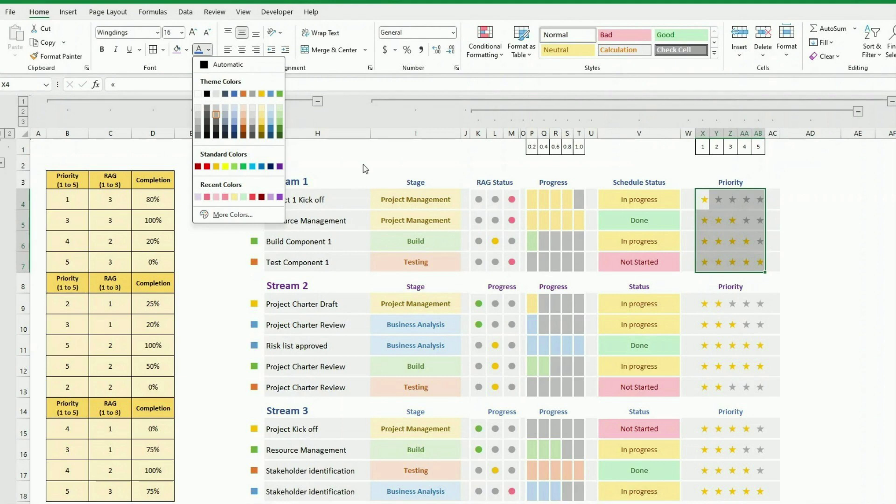
left_click(621, 238)
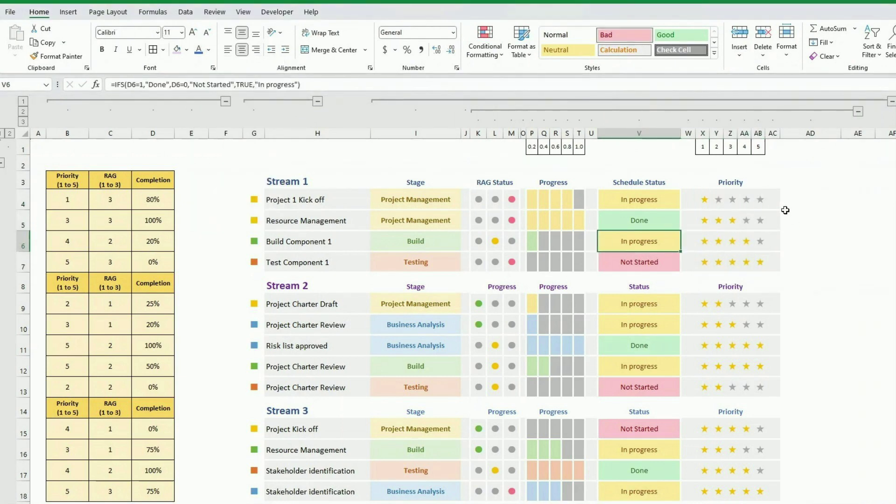
Inspect the conditional formatting rule =$B4>=X$1 of priority cell X4 and close it without changes.
left_click(705, 200)
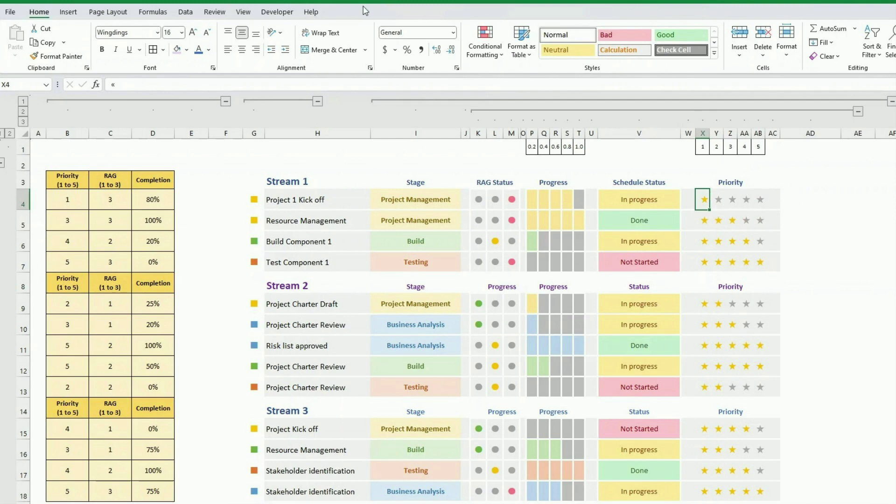
left_click(487, 53)
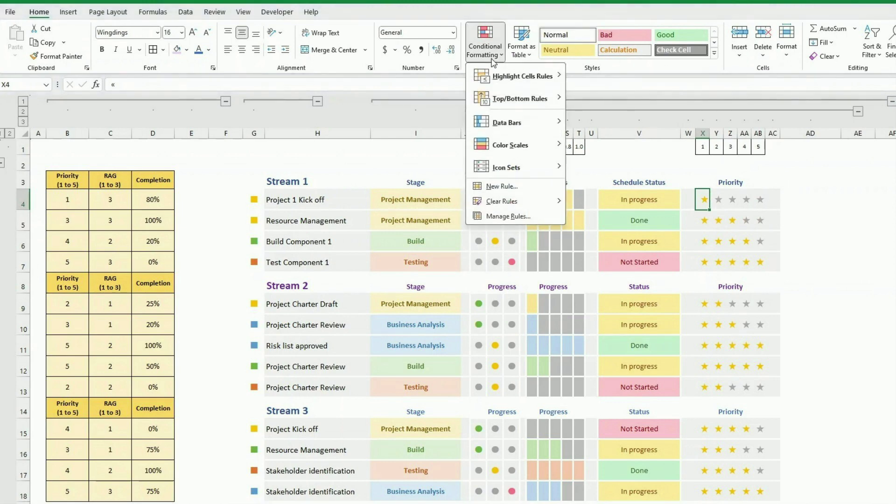
left_click(520, 216)
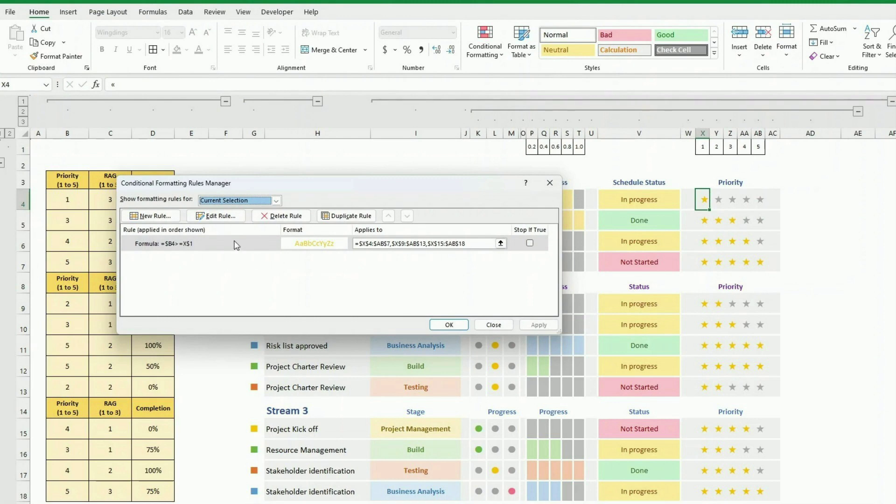
left_click(236, 244)
left_click(213, 216)
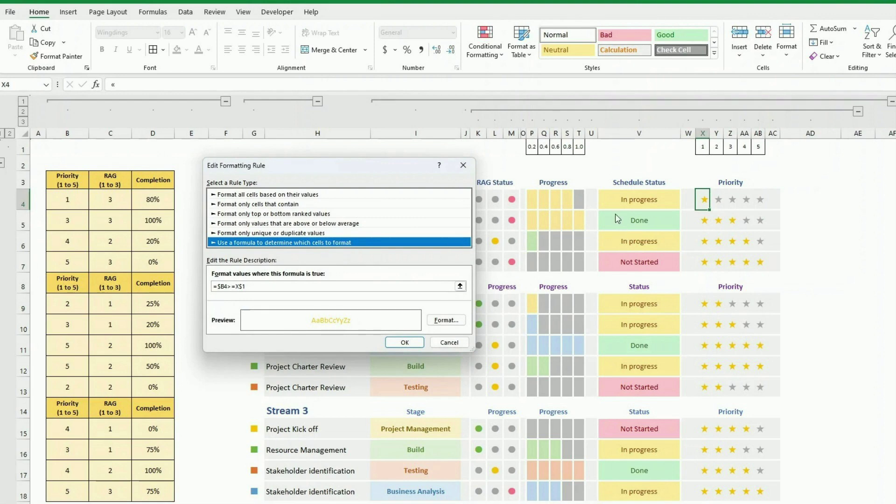
left_click(343, 287)
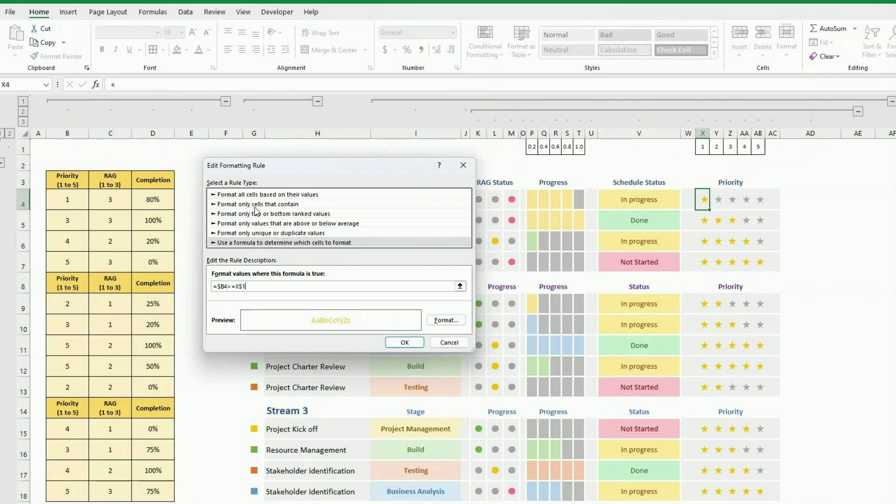
left_click(455, 343)
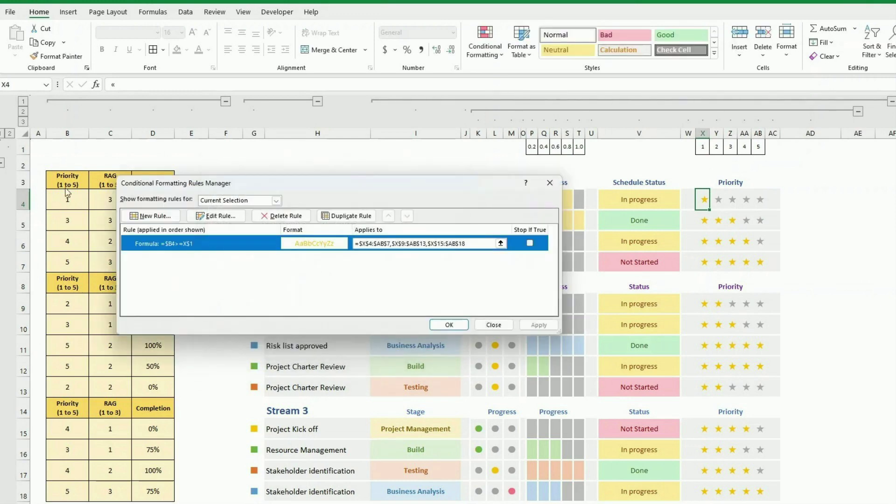
left_click(538, 325)
left_click(494, 325)
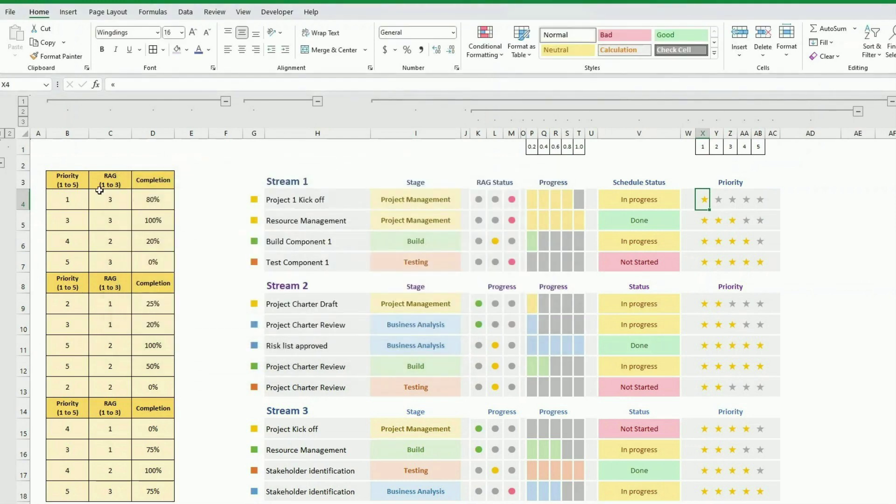
Set the Project 1 Kick off priority in B4 to 3 and check the star cells Z4 and AA4.
left_click(68, 190)
type("3")
key("ctrl+Return")
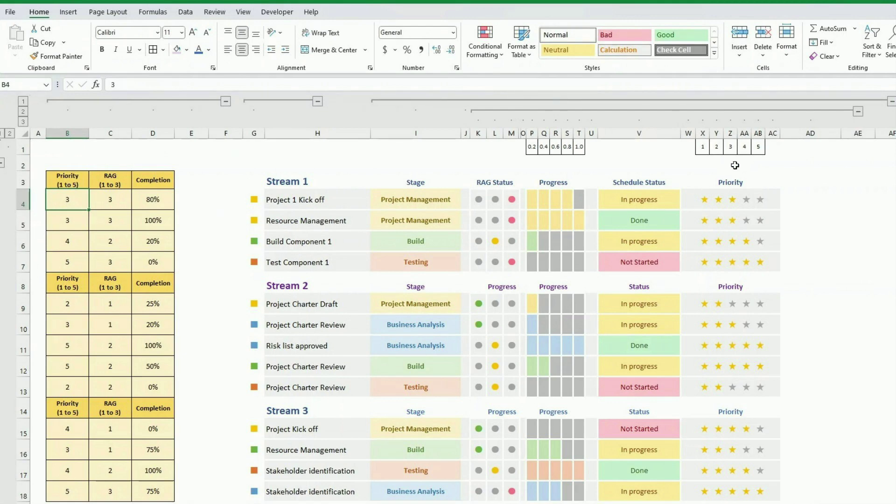
left_click(731, 200)
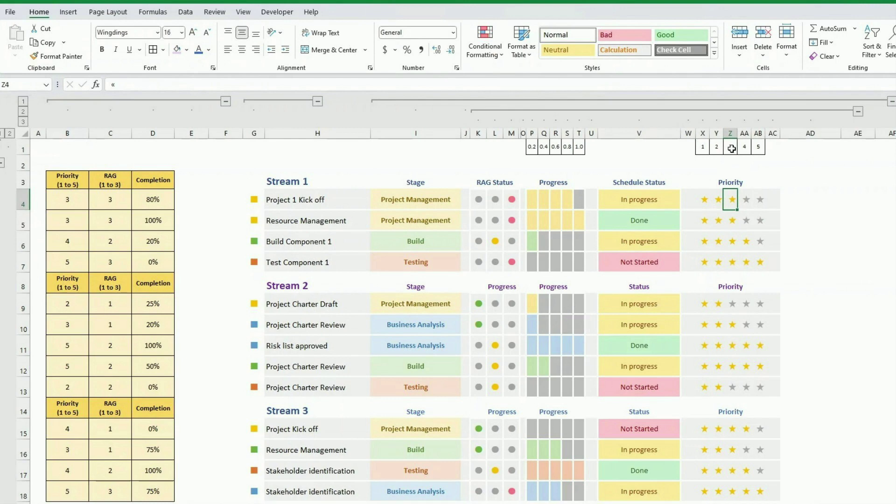
left_click(746, 201)
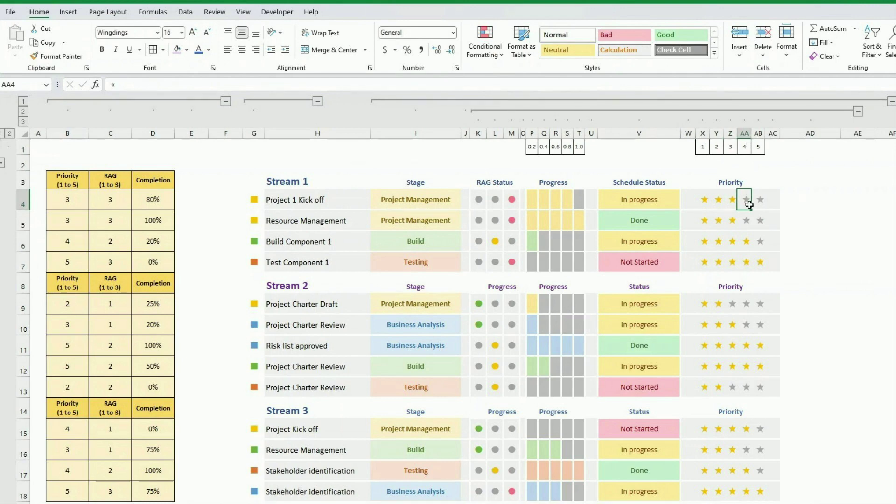
Set the Project 1 Kick off priority in B4 to 4.
left_click(67, 199)
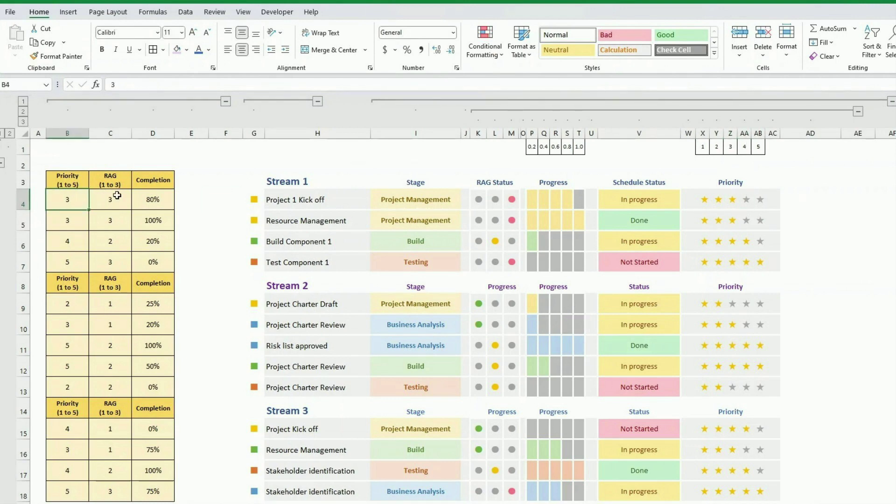
type("4")
key("Return")
key("Up")
left_click_drag(23, 183, 24, 267)
left_click(217, 305)
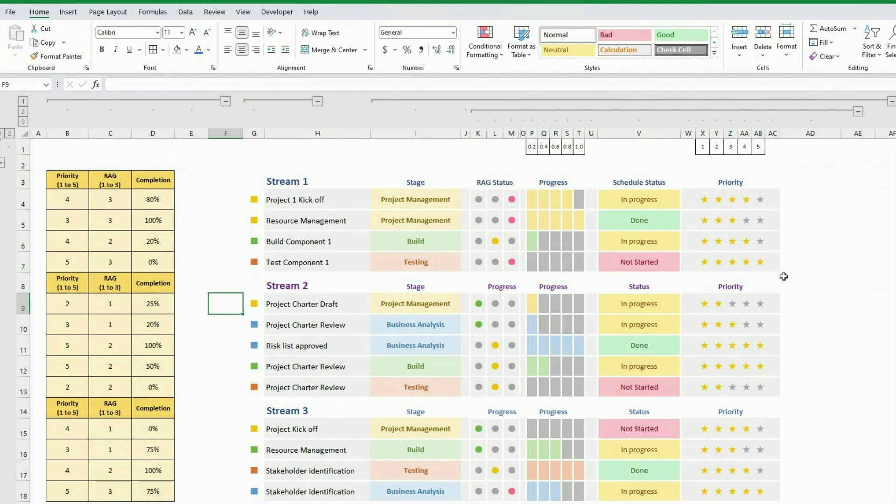
On the validation sheet, change the Stage1 entry of the Stage Validation list to STAGE 1.
left_click_drag(778, 280, 290, 284)
key("ctrl+Page_Down")
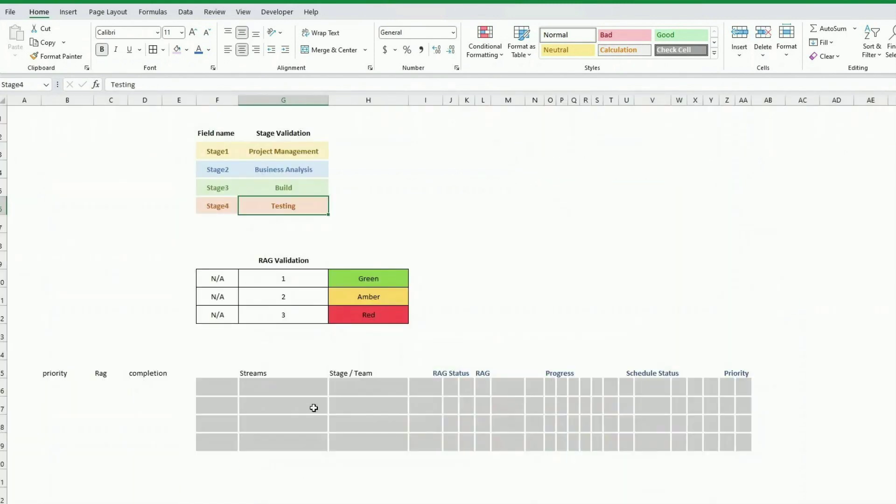
left_click(303, 154)
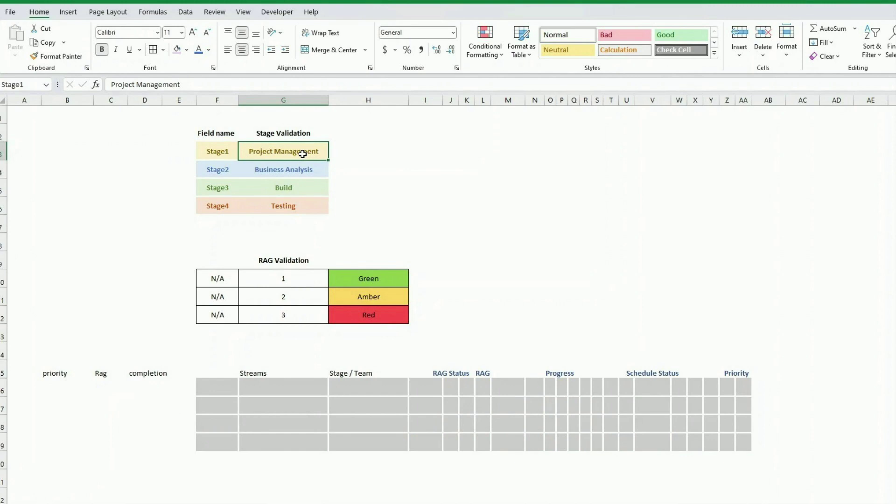
type("ST")
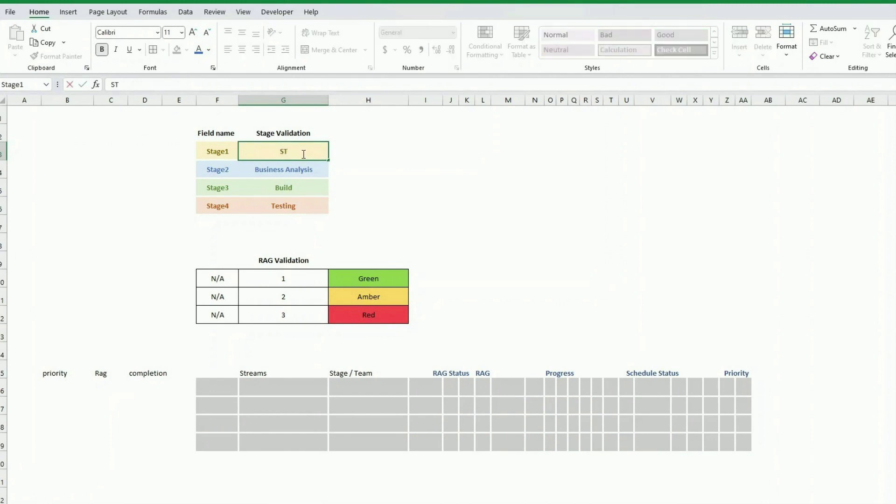
type("AGE 1")
key("Return")
right_click(197, 500)
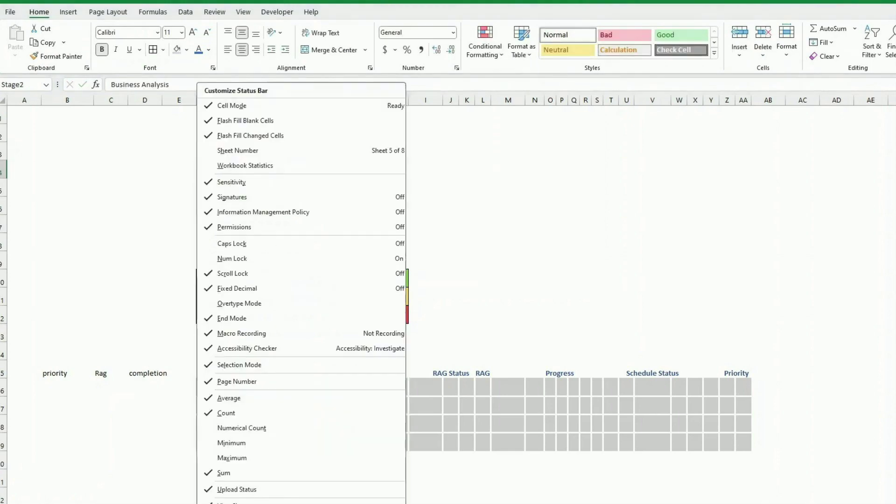
key("Escape")
Return to the tracker sheet and choose STAGE 1 as the stage of Project 1 Kick off in I4.
key("ctrl+Page_Up")
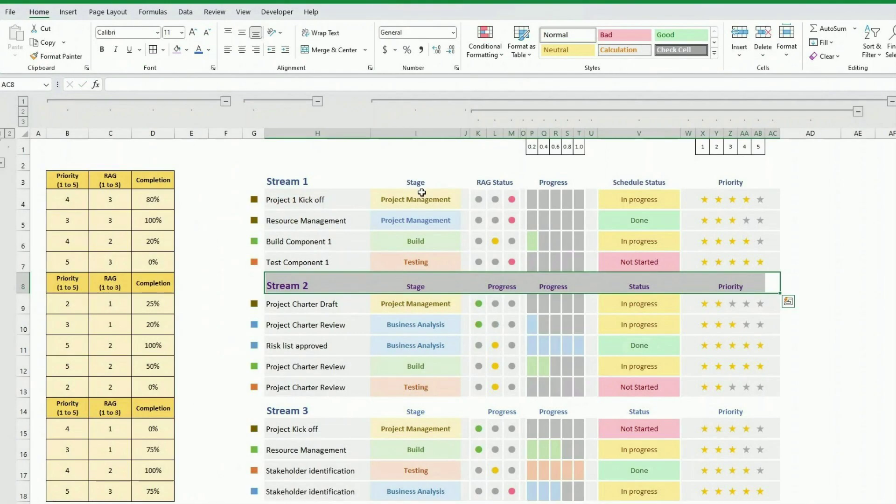
left_click(421, 192)
left_click(465, 204)
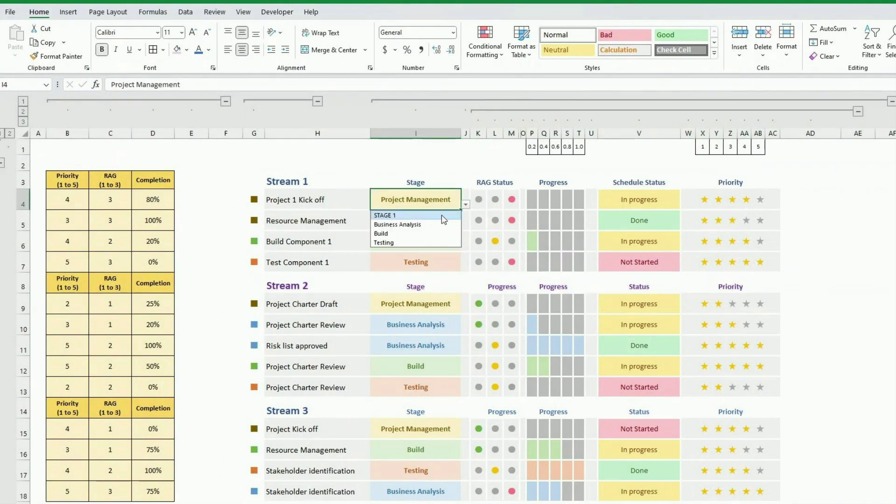
left_click(442, 216)
Undo the STAGE 1 selection in I4 and the renaming of the Stage1 validation entry.
key("ctrl+z")
left_click(289, 385)
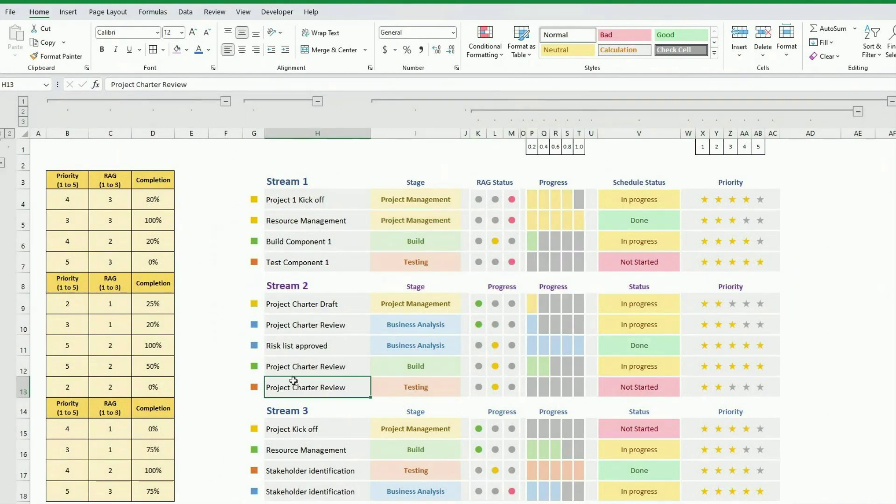
left_click(372, 152)
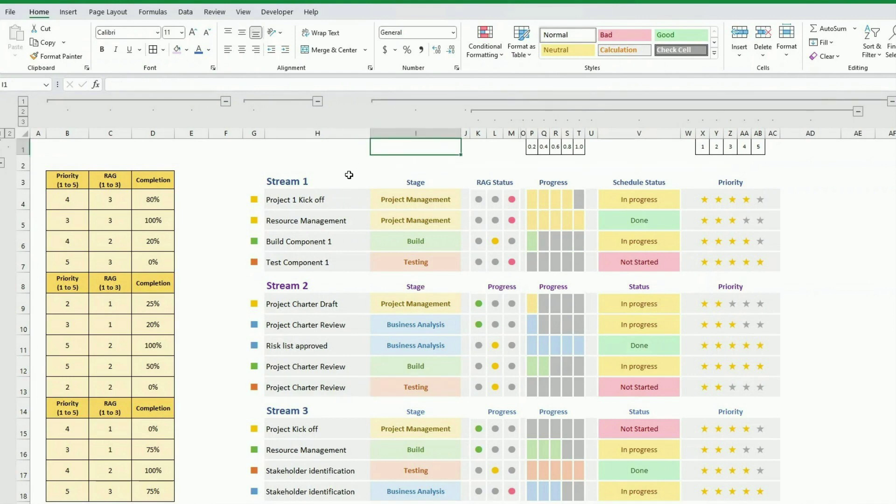
Fill the Stream 1 header row G3:AC3 with the light blue theme colour.
left_click_drag(259, 182, 767, 173)
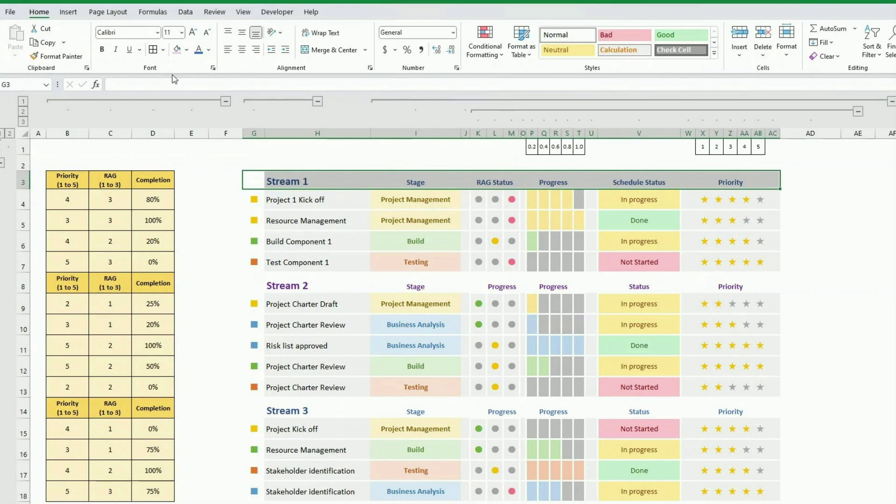
left_click(187, 50)
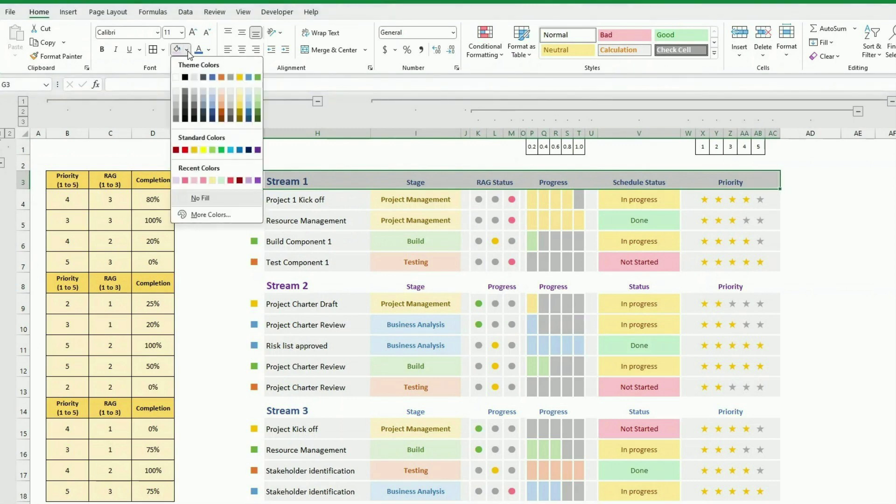
left_click(210, 92)
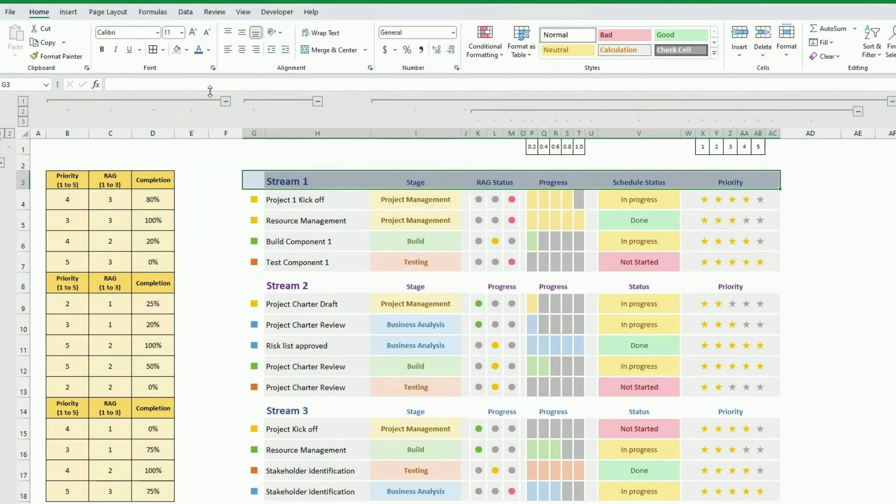
Fill the Stream 2 header row G8:AC8 with the light purple recent colour.
left_click_drag(252, 286, 775, 285)
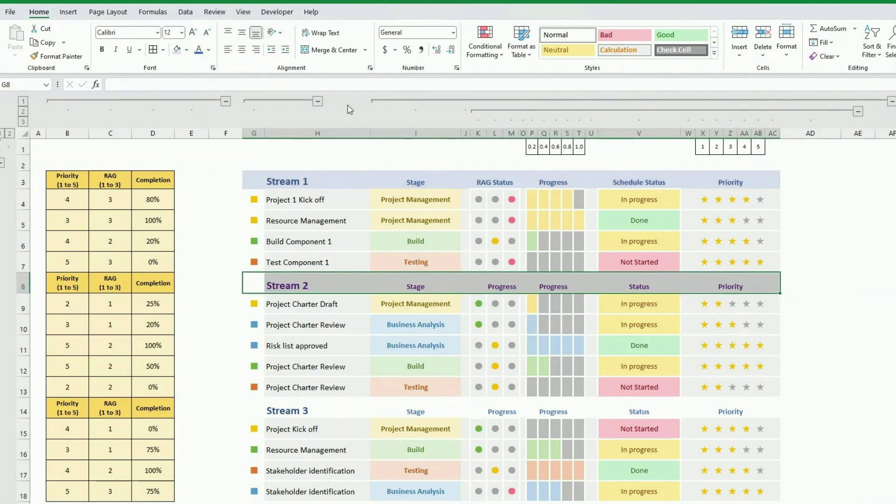
left_click(186, 49)
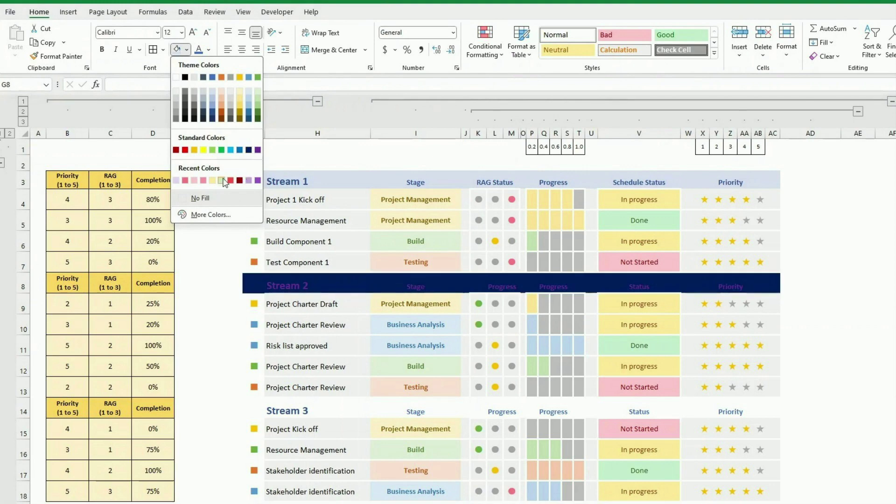
left_click(176, 180)
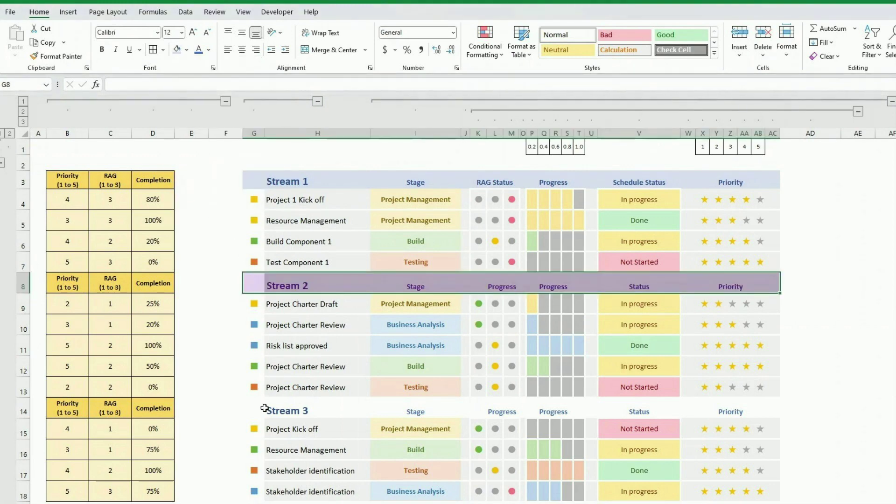
Fill the Stream 3 header row G14:AC14 with the light blue theme colour.
left_click_drag(255, 411, 771, 410)
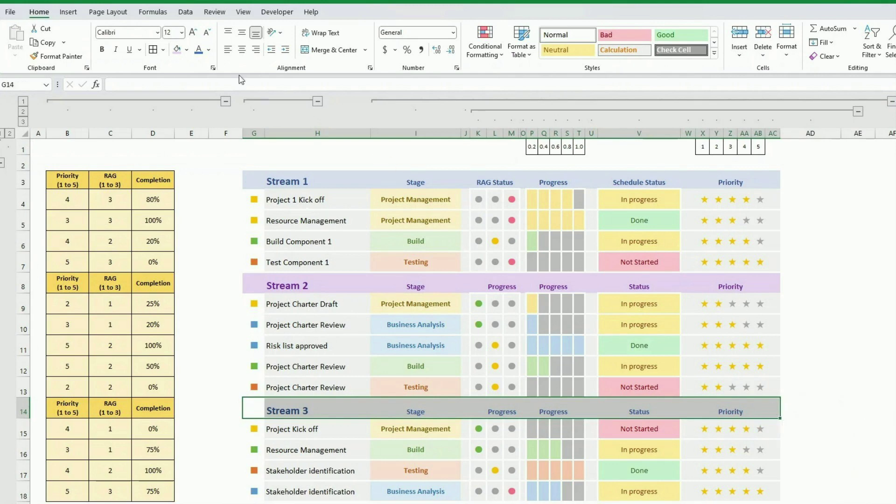
left_click(186, 50)
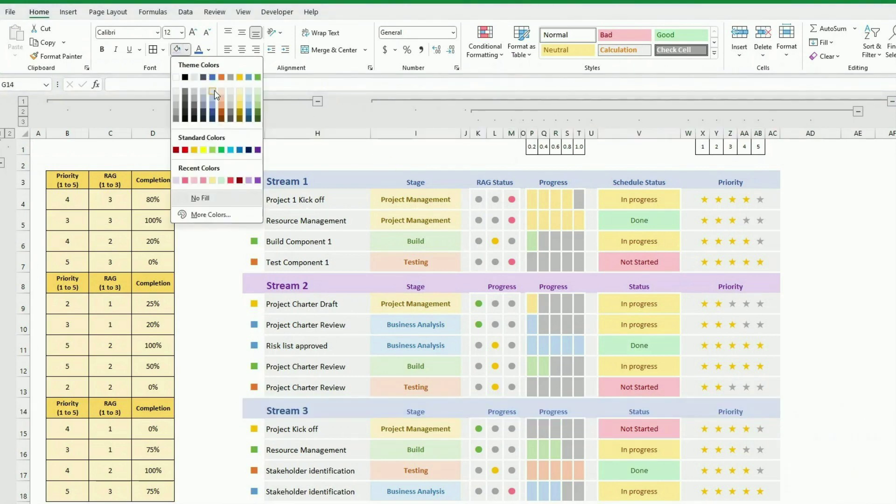
left_click(210, 176)
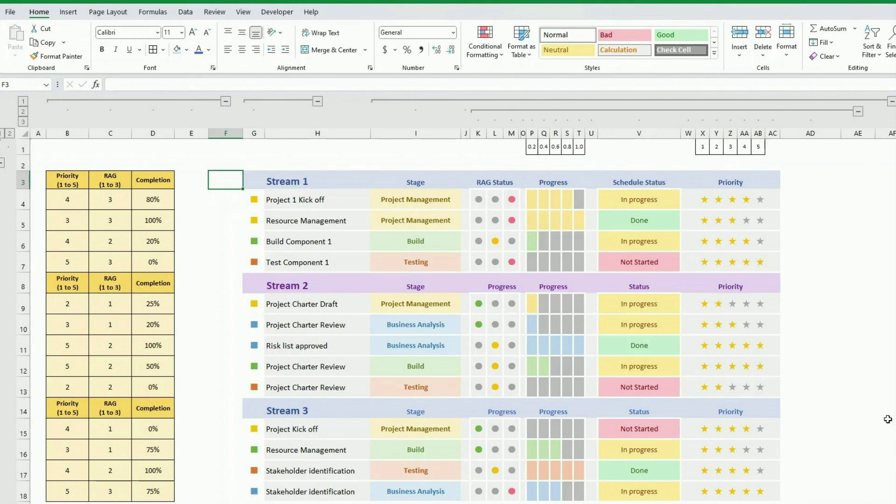
left_click(192, 199)
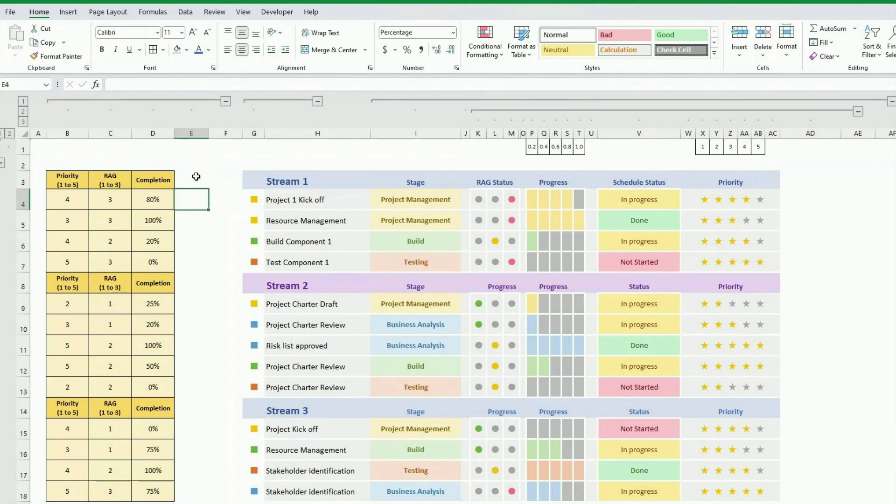
Collapse and re-expand the grouped helper columns B:E, and select columns A:E to show where the Group command is found.
left_click(225, 101)
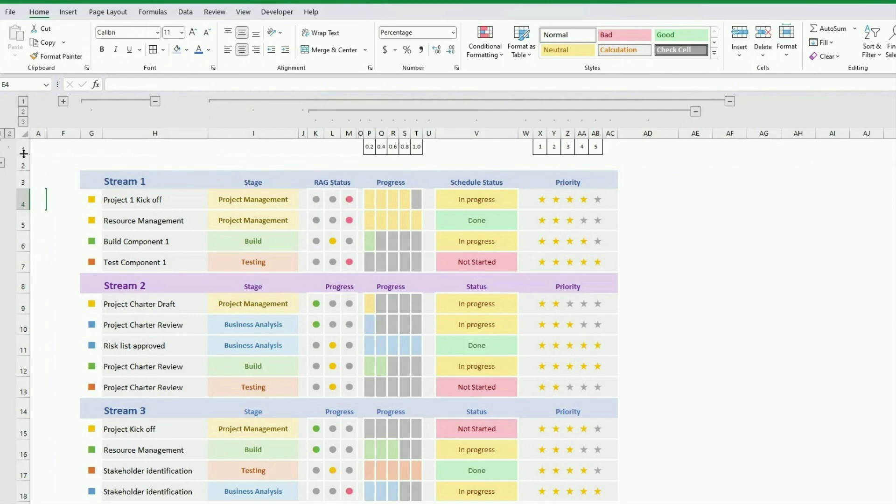
left_click(65, 101)
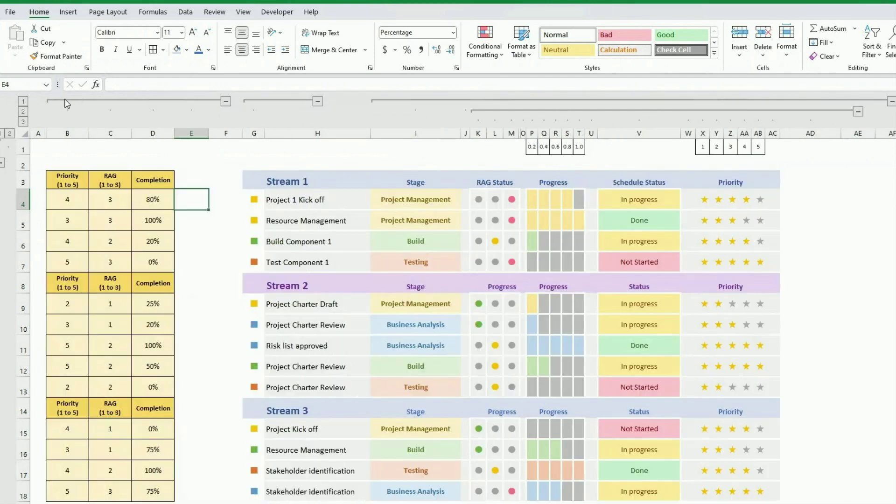
left_click(197, 135)
left_click_drag(197, 134, 40, 134)
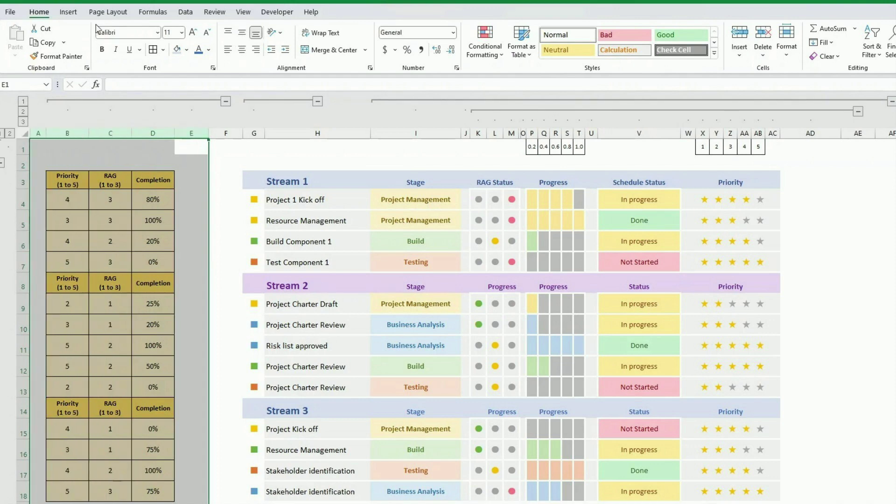
left_click(185, 12)
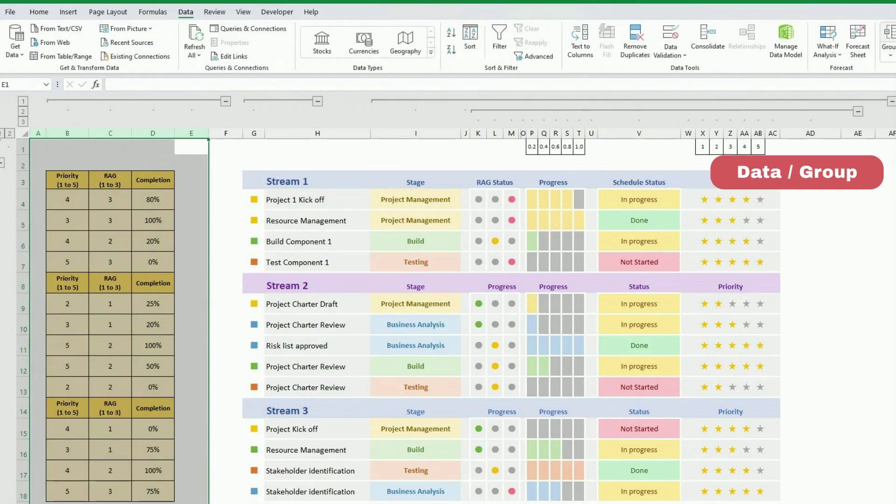
left_click(191, 222)
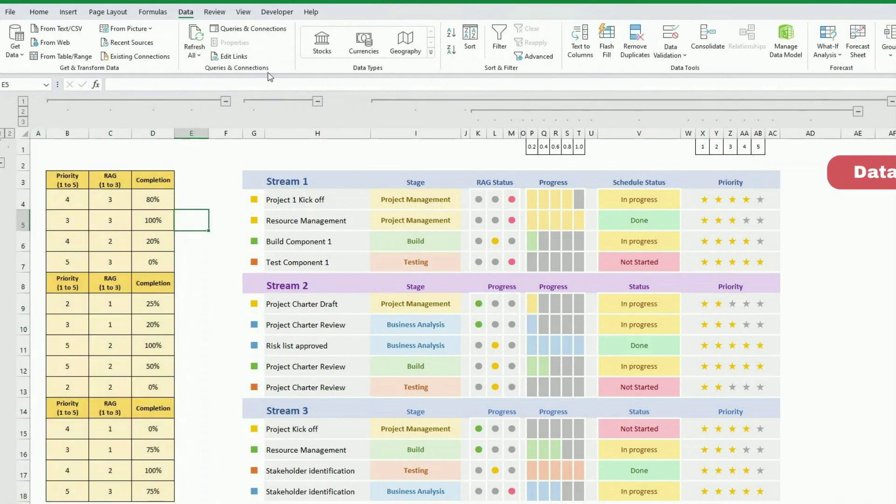
Collapse the grouped helper columns B:E, and try collapsing the row 1 group that holds the threshold numbers.
left_click(226, 102)
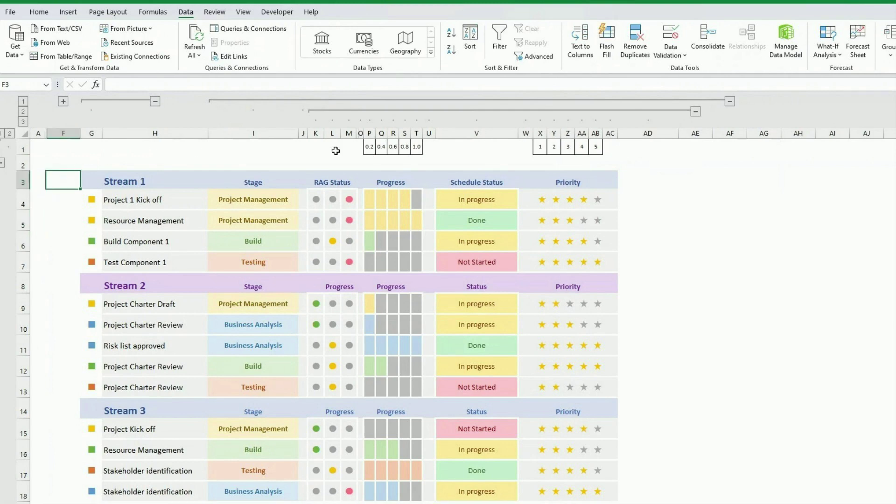
left_click_drag(665, 147, 110, 150)
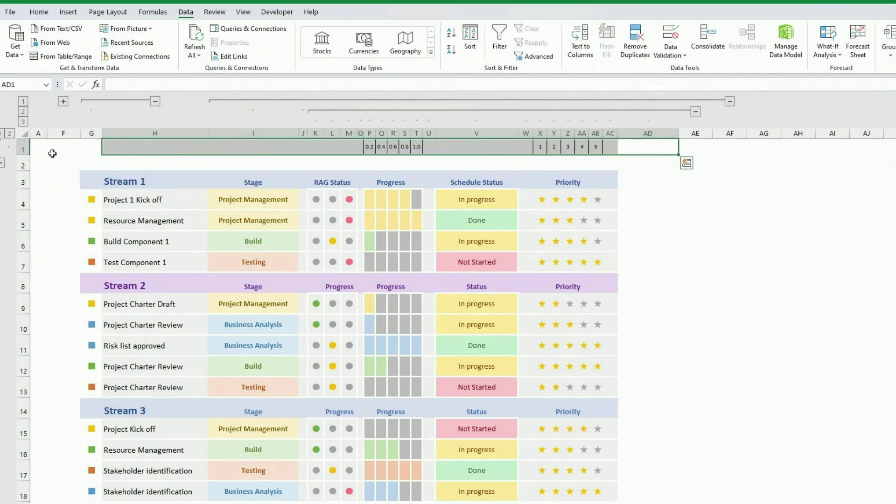
left_click(2, 165)
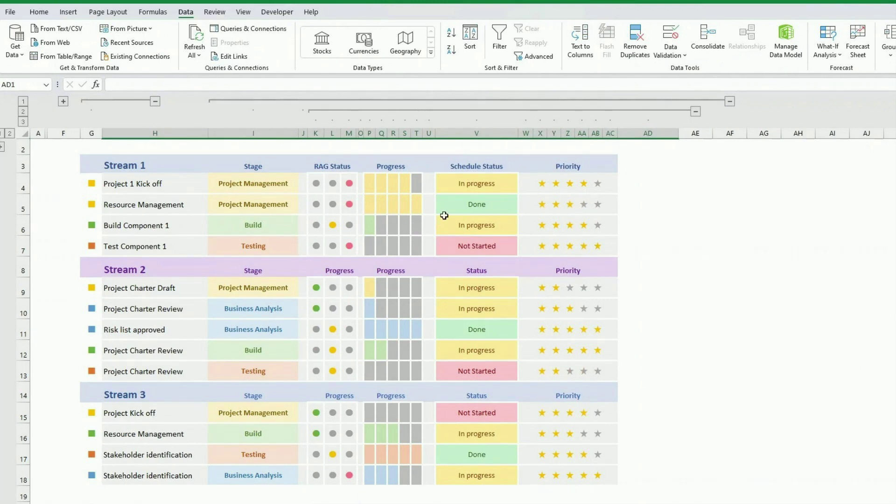
key("ctrl+z")
left_click(744, 306)
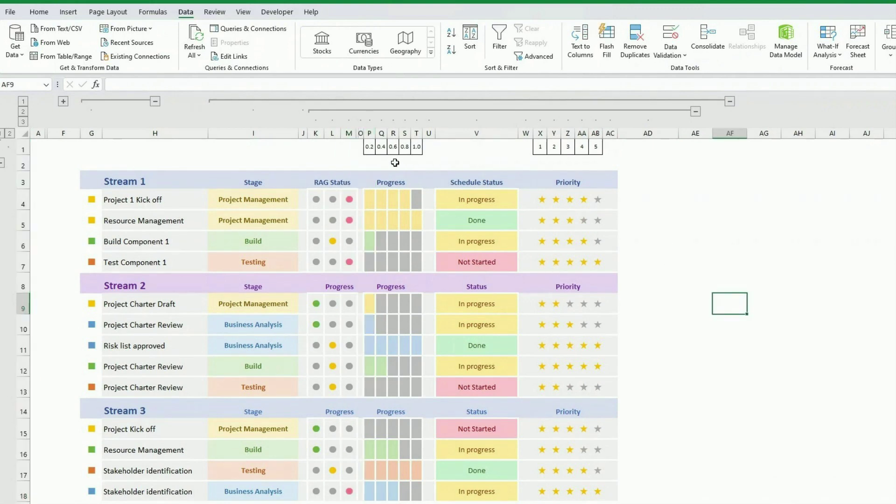
Unhide the RAG flag column N beside the RAG Status dots.
left_click(348, 133)
right_click(351, 134)
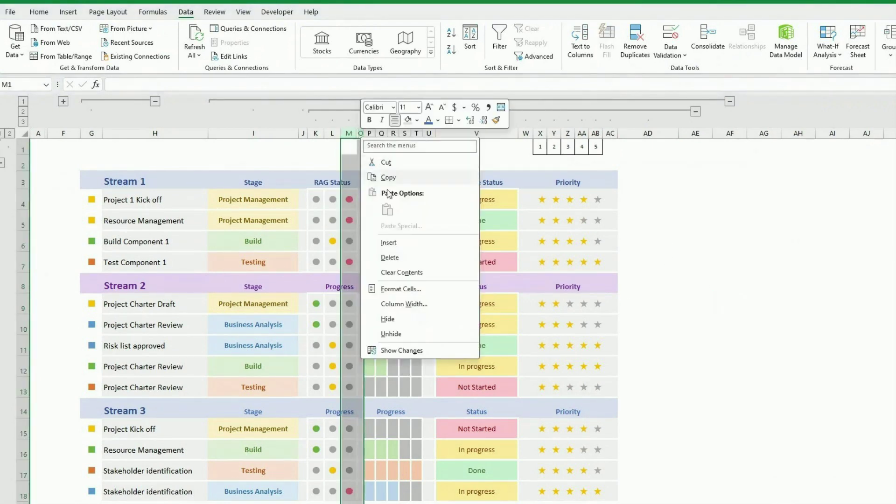
left_click(390, 333)
left_click(396, 325)
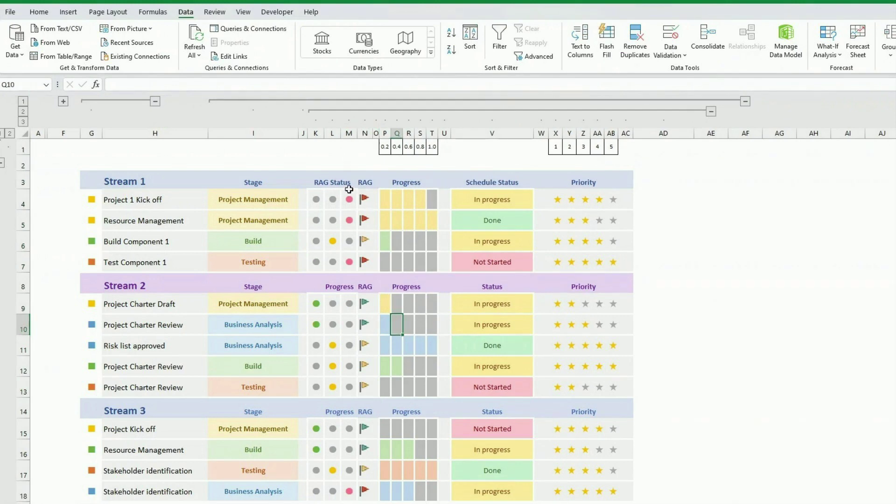
Hide the RAG Status dot columns K:M.
left_click_drag(315, 133, 349, 134)
right_click(347, 135)
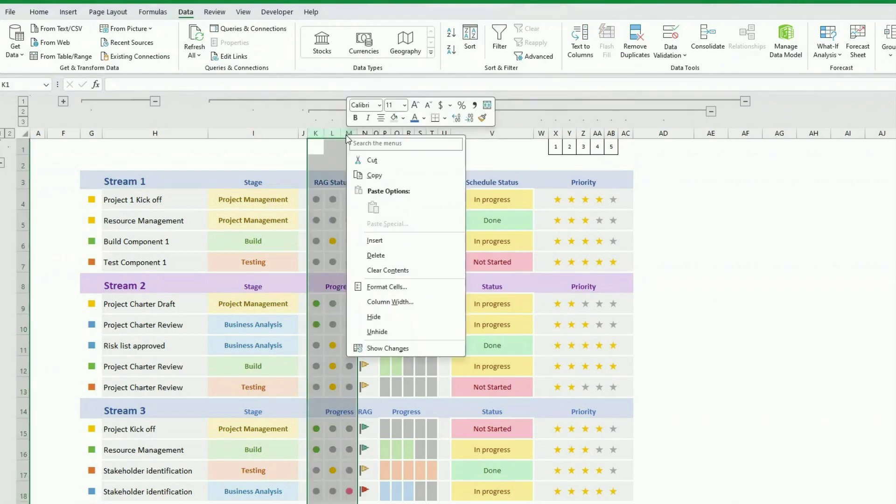
left_click(378, 317)
left_click(386, 320)
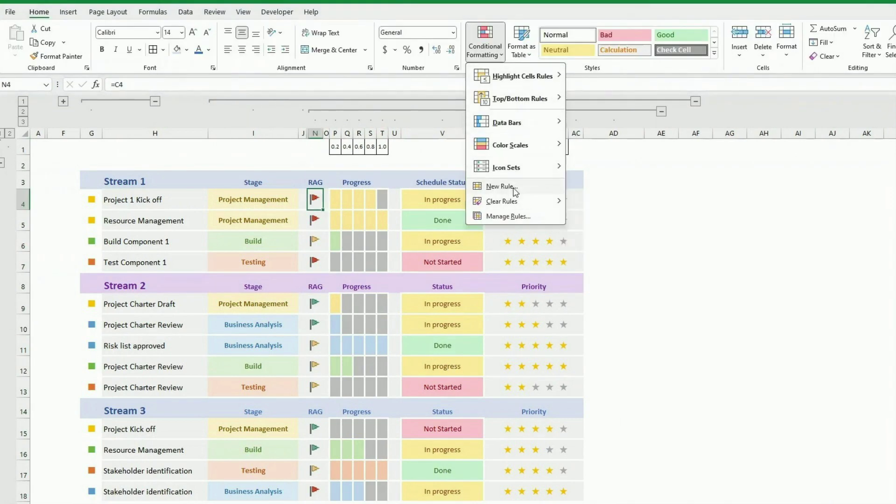
Look up the 3 Flags icon set for cell N4 and open the existing icon set rule on N4:N7 for editing.
mouse_move(514, 170)
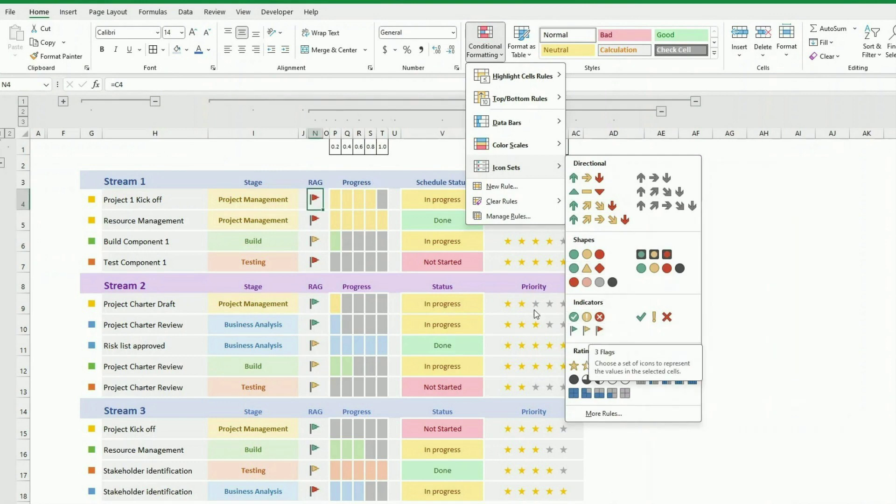
left_click(598, 331)
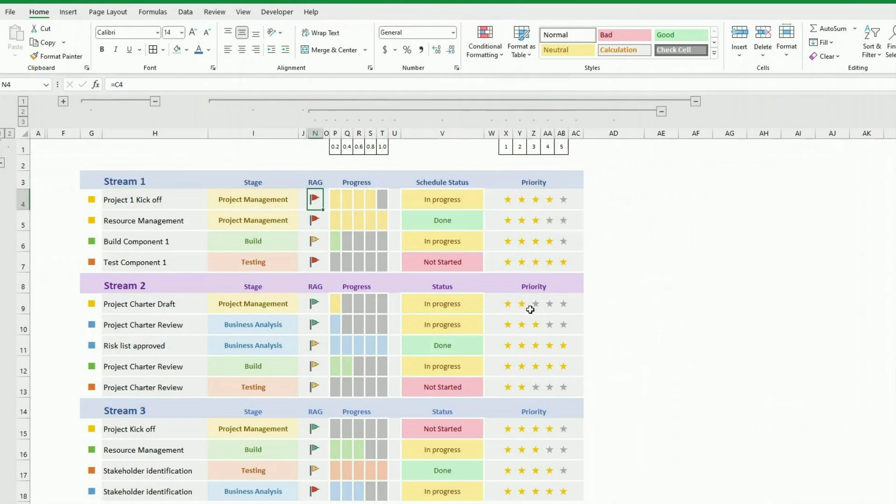
left_click(485, 45)
left_click(508, 216)
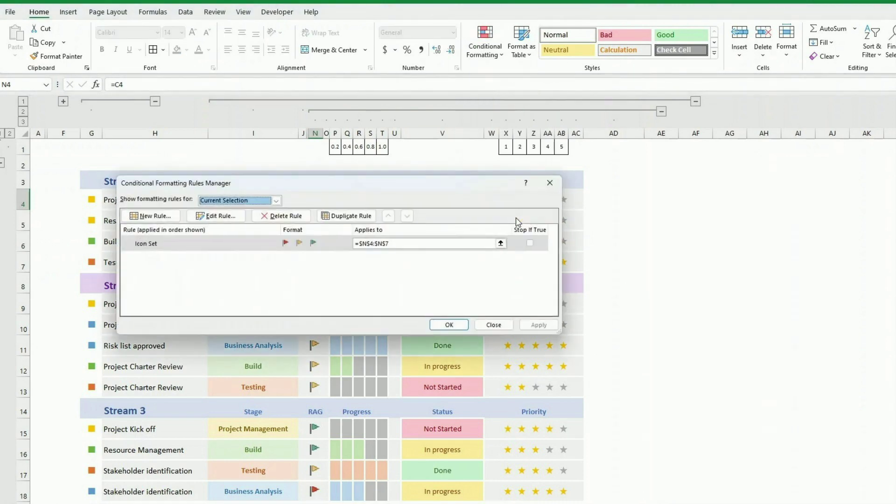
left_click(192, 245)
left_click(212, 216)
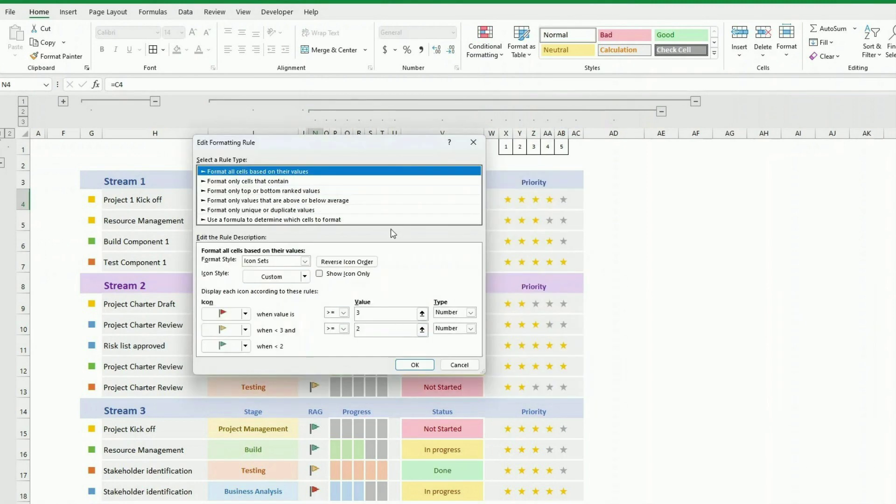
Examine the operator, value and type assigned to each flag in the icon set rule, leaving its settings as they are.
left_click_drag(352, 156, 588, 219)
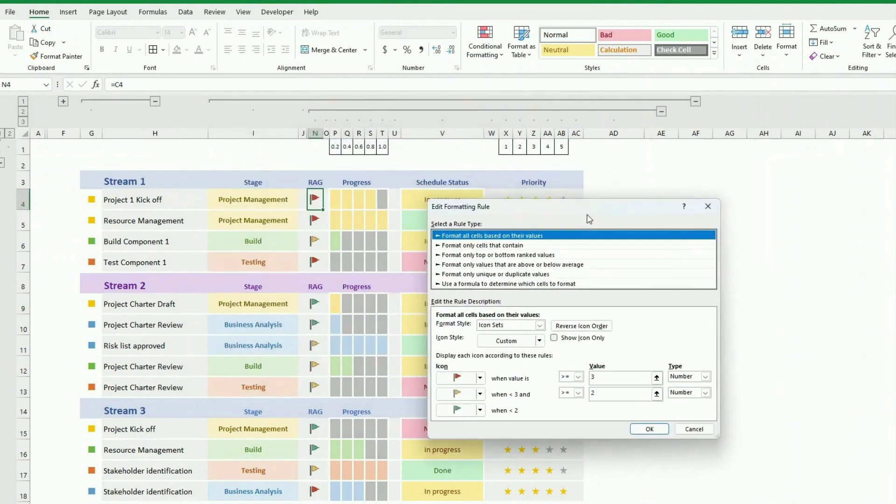
left_click(599, 367)
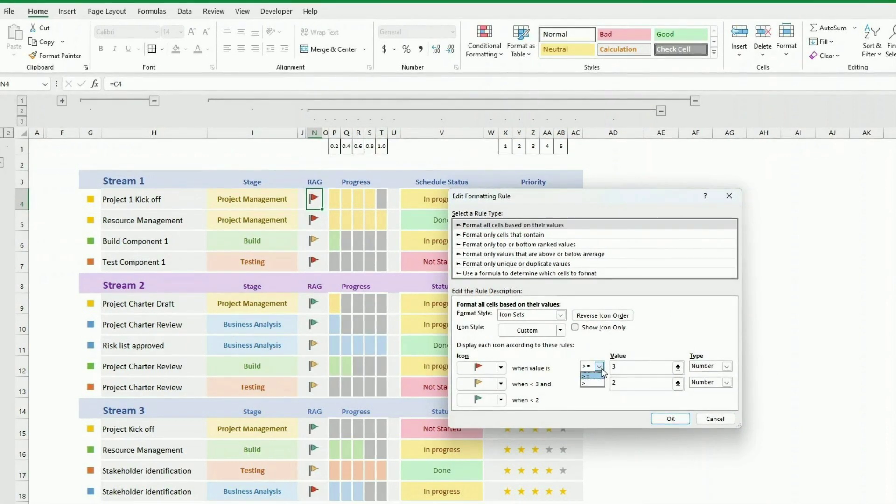
left_click(602, 370)
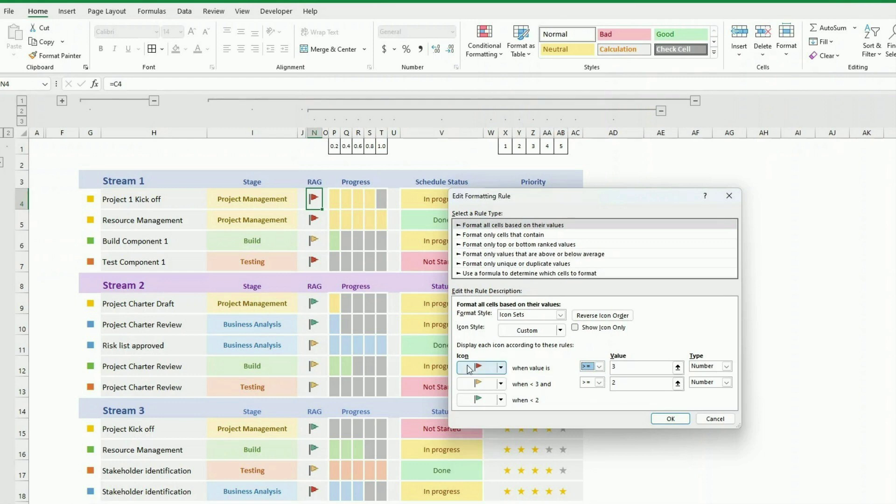
left_click(630, 383)
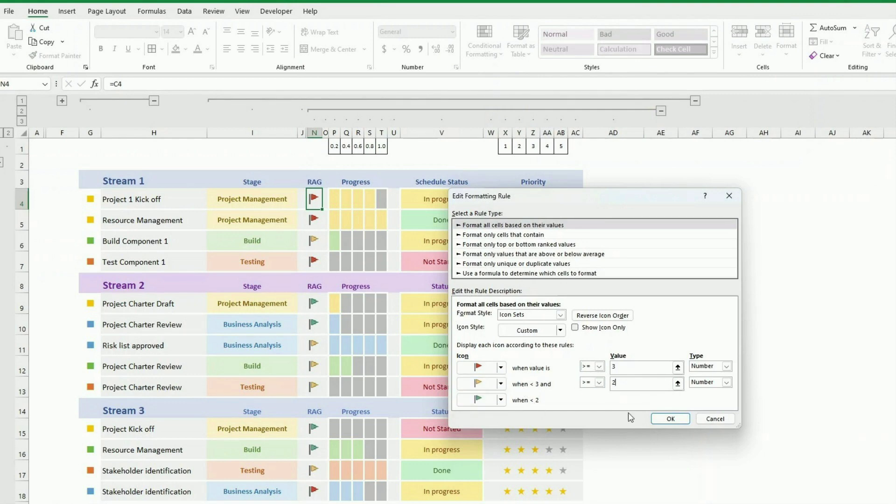
left_click(675, 418)
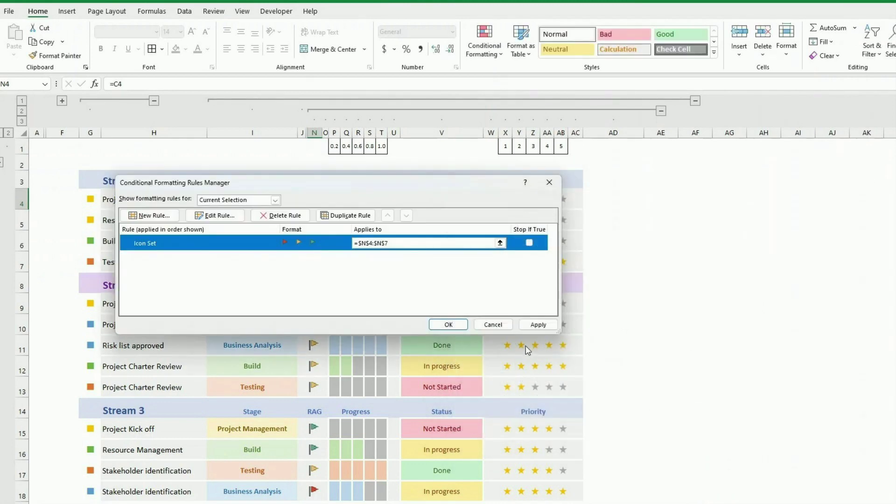
left_click(499, 323)
left_click(692, 345)
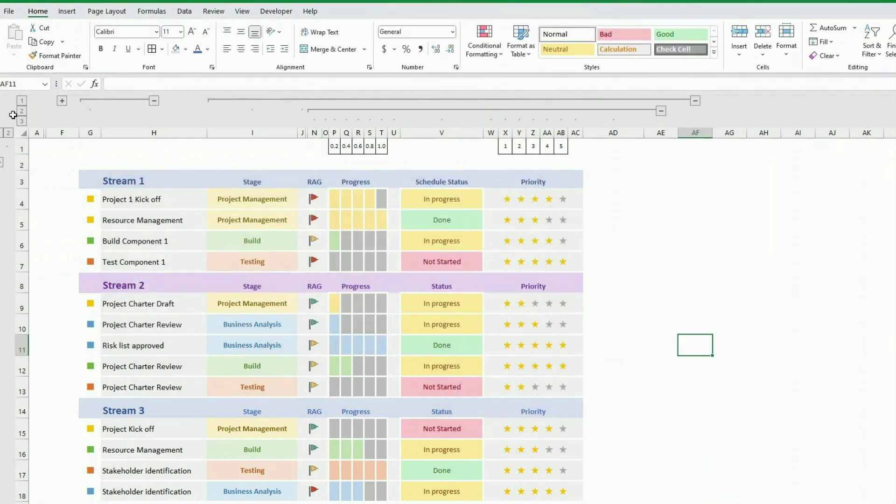
Collapse the row 1 group to hide the threshold numbers above the tracker.
scroll(82, 154, "down", 1)
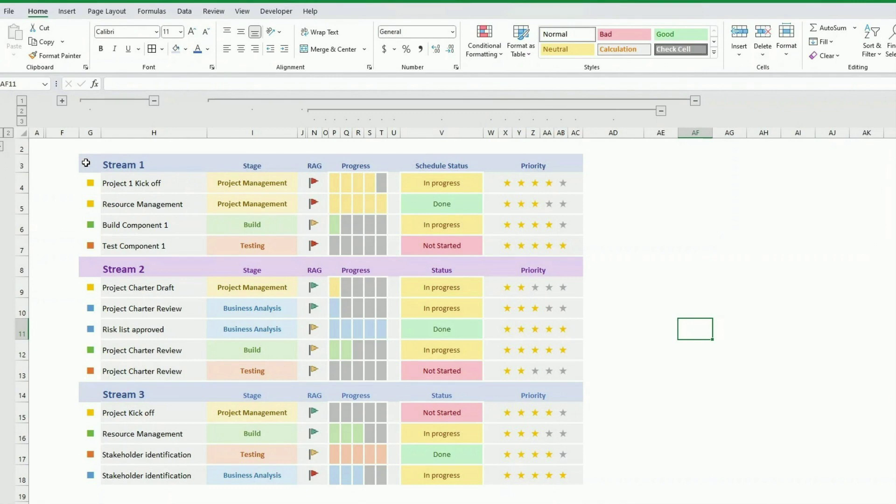
left_click(86, 162)
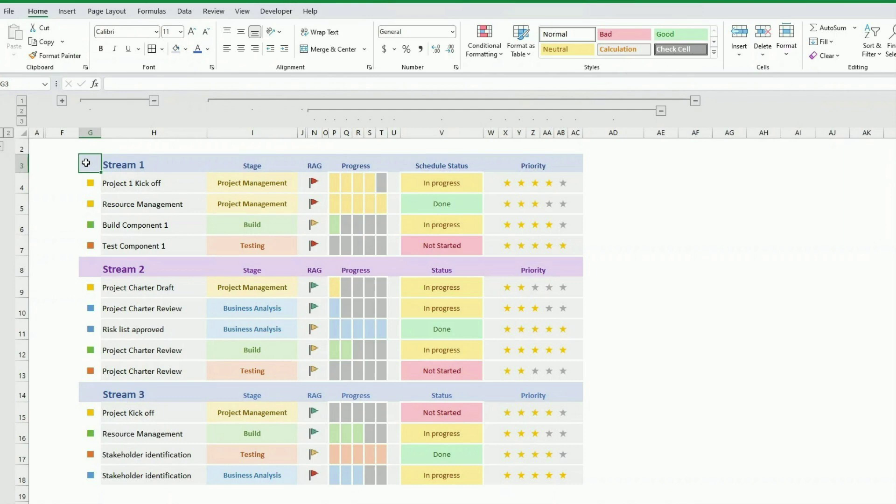
left_click(646, 265)
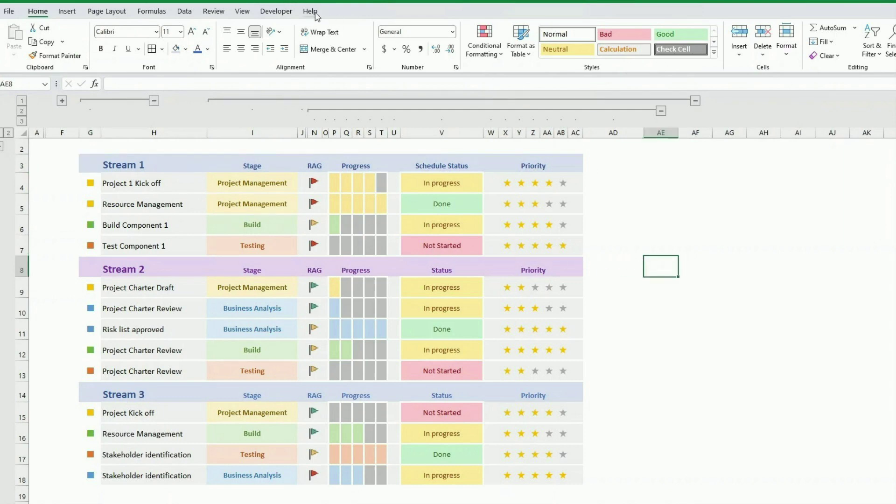